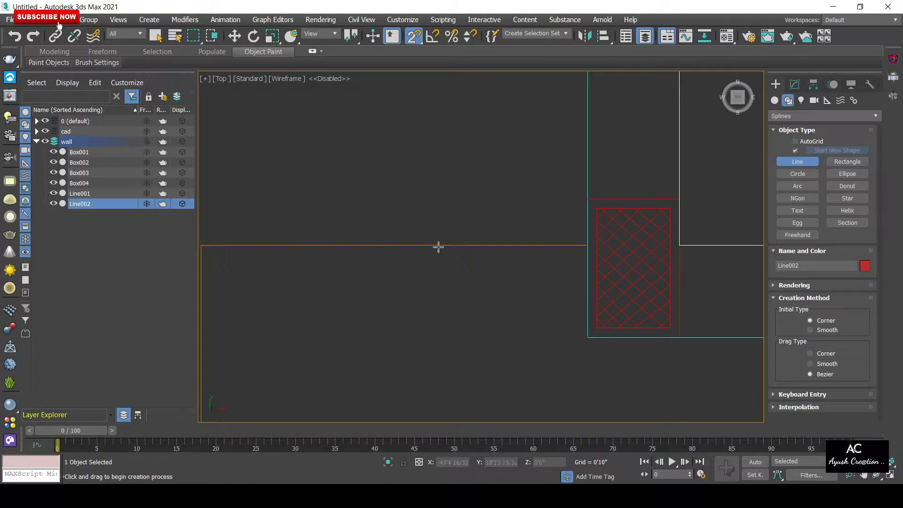
- Trace the outer edges of the front porch with a straight-cornered Line, starting at the upper-left column and ending at the lower-right column
{"action": "left_click", "coordinate": [587, 245]}
{"action": "scroll", "coordinate": [306, 256], "scroll_direction": "down", "scroll_amount": 3}
{"action": "middle_click_drag", "start_coordinate": [306, 256], "coordinate": [450, 225]}
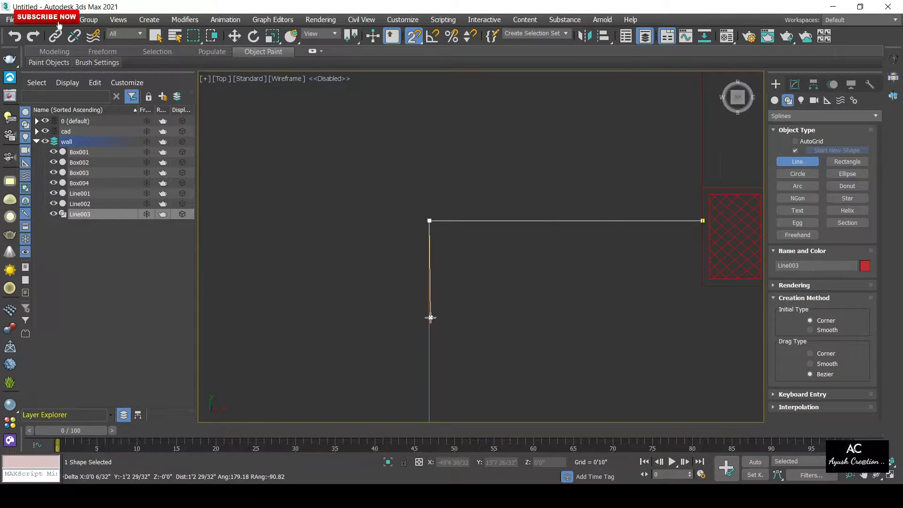
{"action": "scroll", "coordinate": [431, 318], "scroll_direction": "down", "scroll_amount": 5}
{"action": "scroll", "coordinate": [426, 302], "scroll_direction": "up", "scroll_amount": 4}
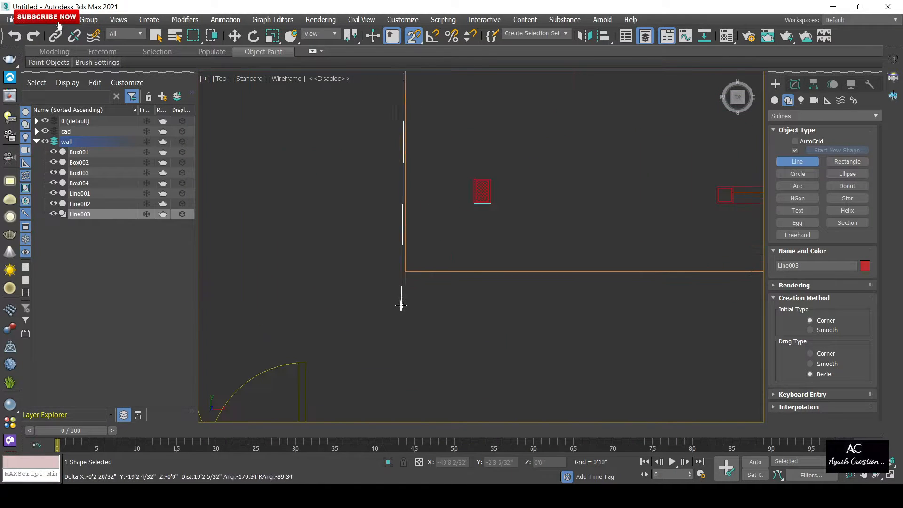
{"action": "left_click", "coordinate": [405, 272]}
{"action": "scroll", "coordinate": [601, 312], "scroll_direction": "down", "scroll_amount": 4}
{"action": "scroll", "coordinate": [585, 313], "scroll_direction": "up", "scroll_amount": 5}
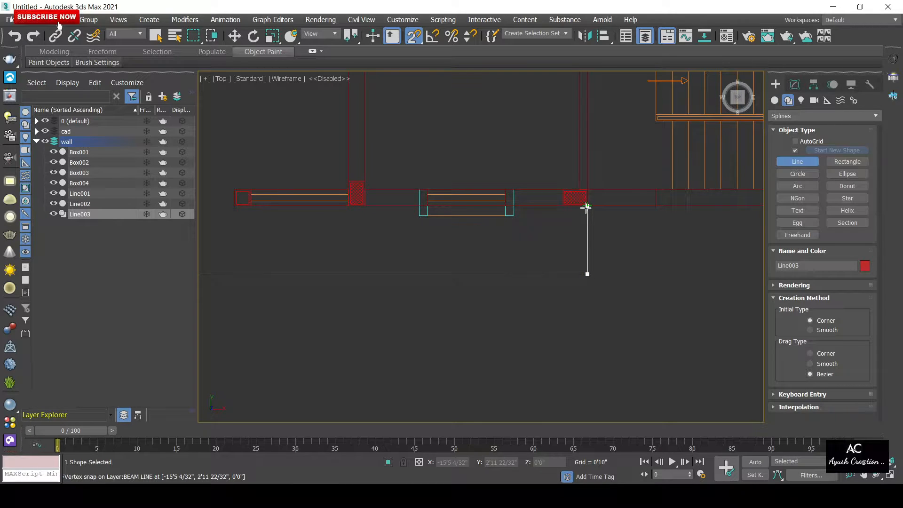
- Continue the porch outline along the inner wall and column corners back to its starting vertex and close the spline
{"action": "middle_click_drag", "start_coordinate": [530, 243], "coordinate": [615, 292]}
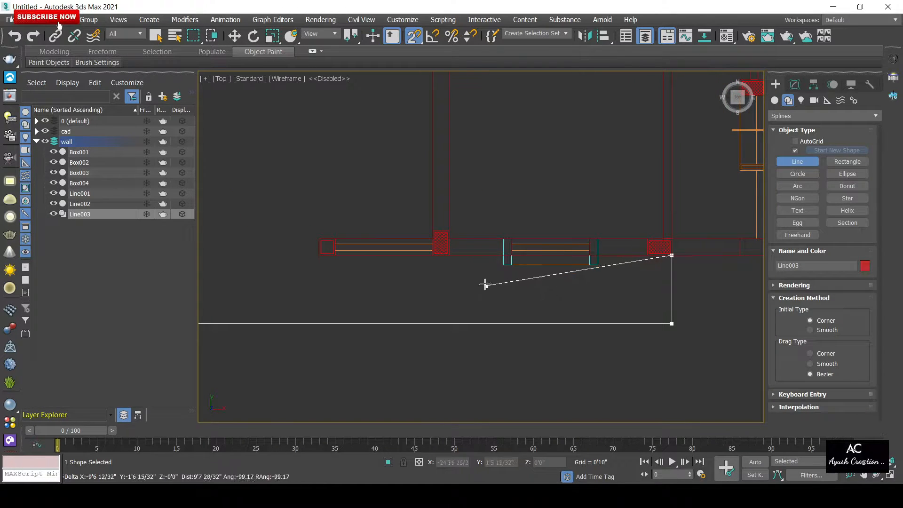
{"action": "scroll", "coordinate": [290, 272], "scroll_direction": "up", "scroll_amount": 3}
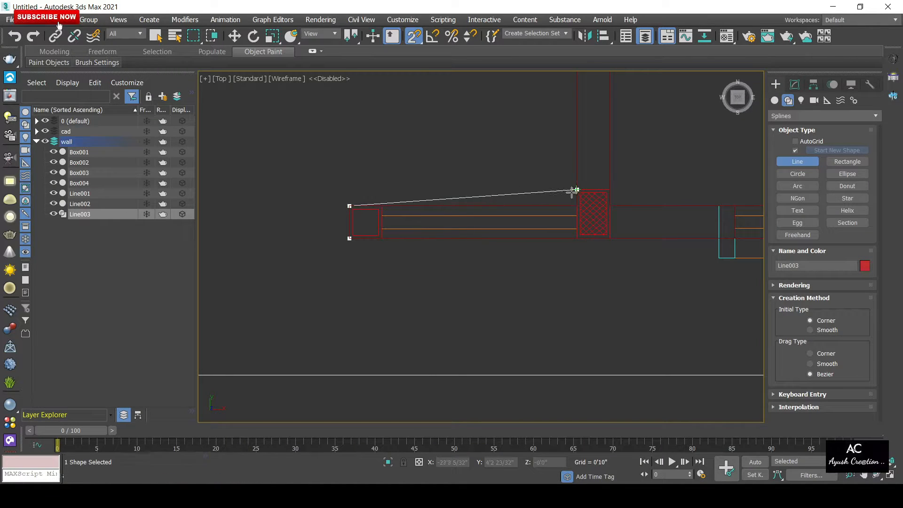
{"action": "scroll", "coordinate": [554, 234], "scroll_direction": "down", "scroll_amount": 3}
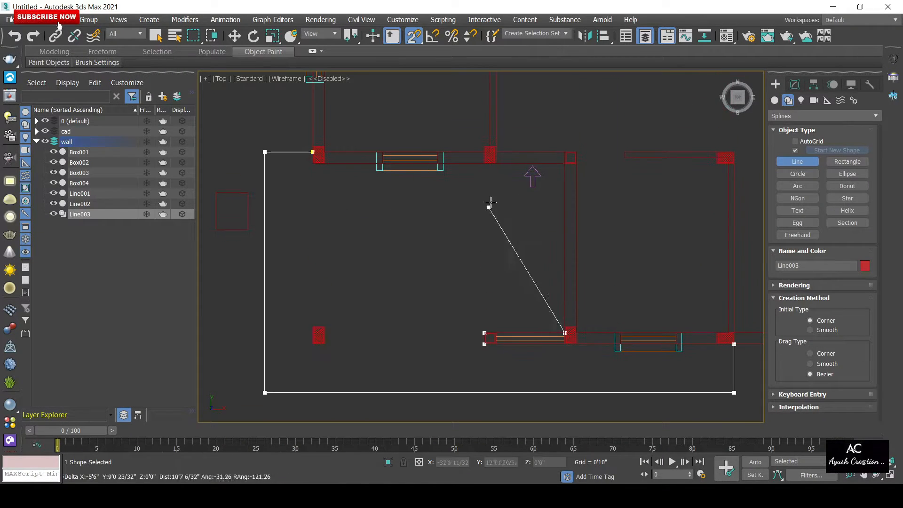
{"action": "scroll", "coordinate": [488, 202], "scroll_direction": "up", "scroll_amount": 2}
{"action": "left_click", "coordinate": [607, 177]}
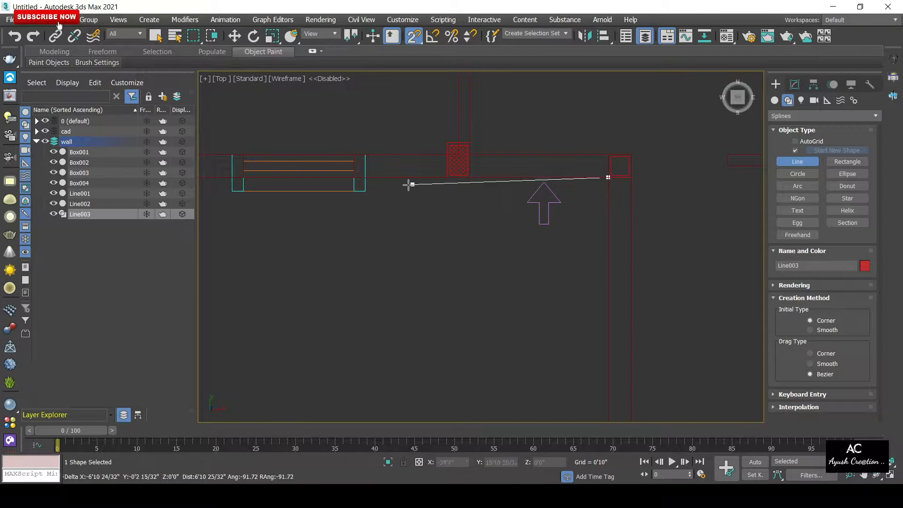
{"action": "middle_click_drag", "start_coordinate": [334, 205], "coordinate": [527, 272]}
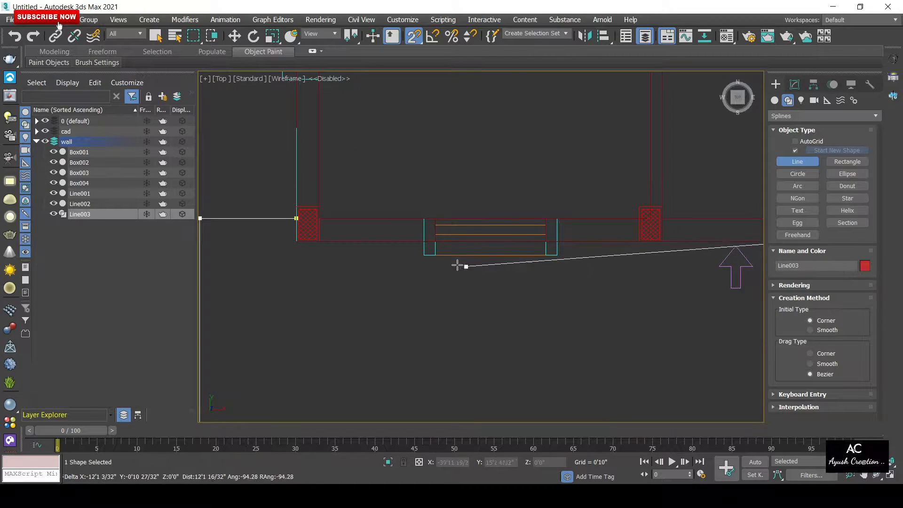
{"action": "scroll", "coordinate": [279, 251], "scroll_direction": "up", "scroll_amount": 3}
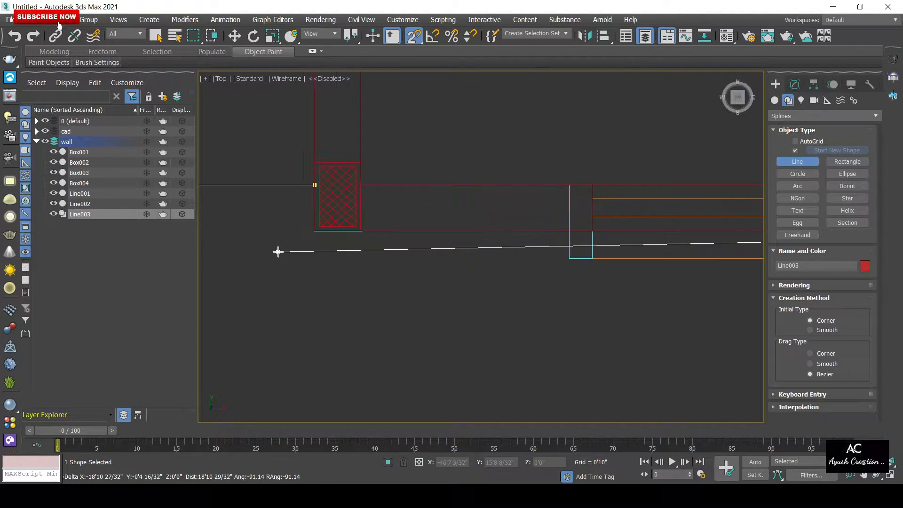
{"action": "left_click", "coordinate": [312, 186]}
{"action": "left_click", "coordinate": [422, 258]}
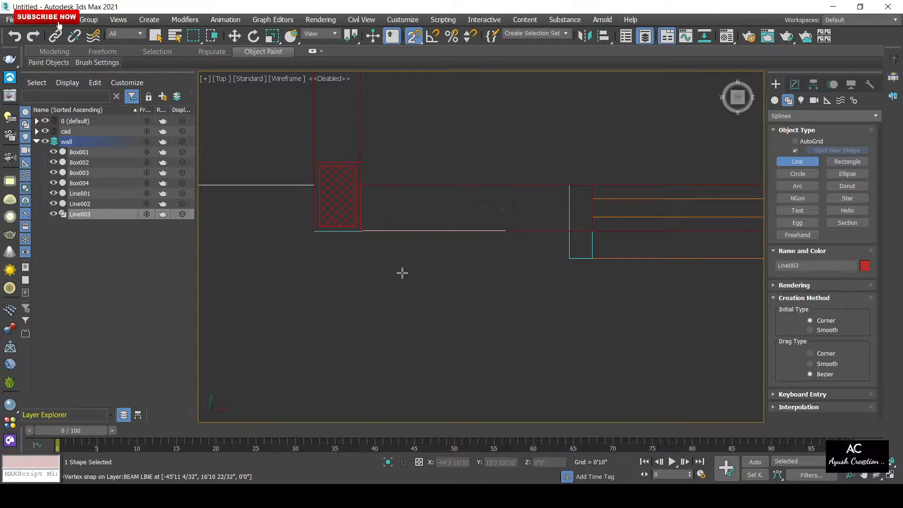
- Show the model shaded in an angled orthographic view and ready the closed porch outline for moving
{"action": "scroll", "coordinate": [401, 275], "scroll_direction": "down", "scroll_amount": 3}
{"action": "key", "text": "F3"}
{"action": "scroll", "coordinate": [369, 295], "scroll_direction": "down", "scroll_amount": 4}
{"action": "middle_click_drag", "start_coordinate": [367, 299], "coordinate": [393, 267], "text": "alt"}
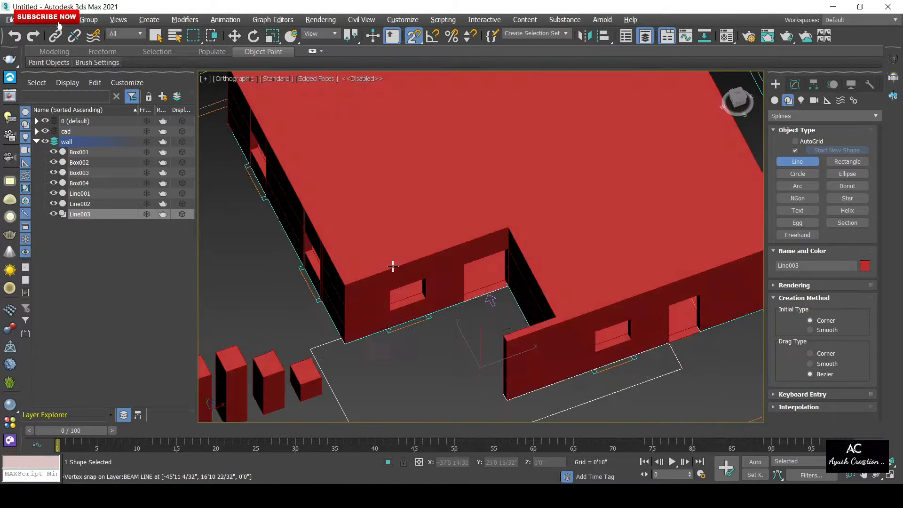
{"action": "middle_click_drag", "start_coordinate": [425, 319], "coordinate": [418, 298], "text": "alt"}
{"action": "key", "text": "w"}
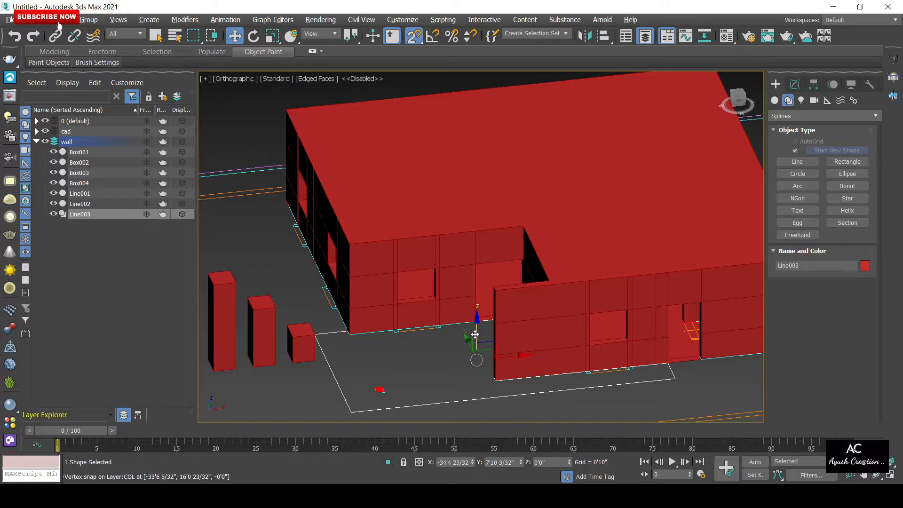
{"action": "scroll", "coordinate": [475, 289], "scroll_direction": "down", "scroll_amount": 2}
{"action": "left_click_drag", "start_coordinate": [476, 305], "coordinate": [477, 191]}
{"action": "key", "text": "ctrl+z"}
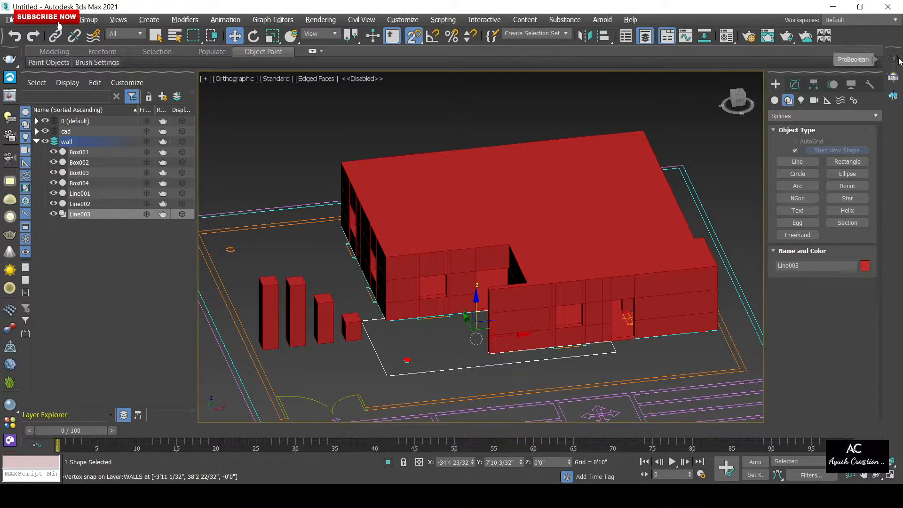
- Raise the porch outline vertically above the building to about Z 16'10"
{"action": "scroll", "coordinate": [395, 343], "scroll_direction": "up", "scroll_amount": 5}
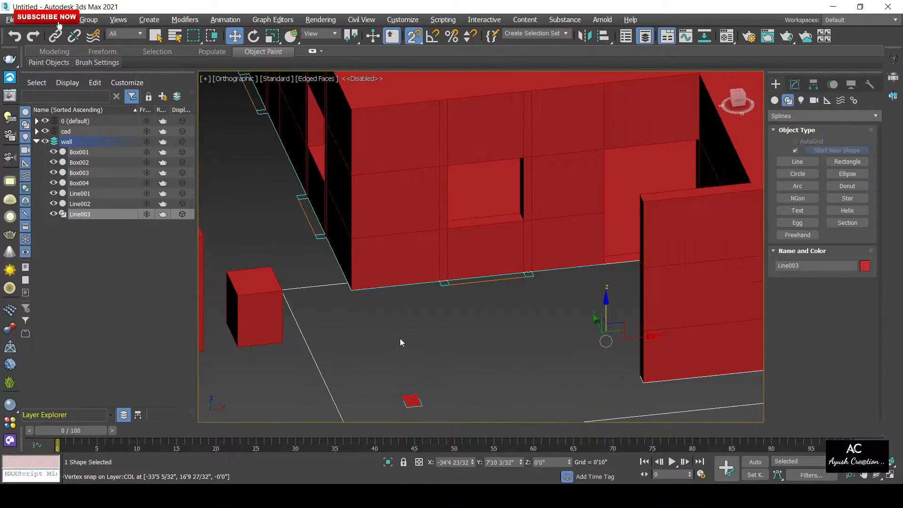
{"action": "scroll", "coordinate": [415, 300], "scroll_direction": "down", "scroll_amount": 5}
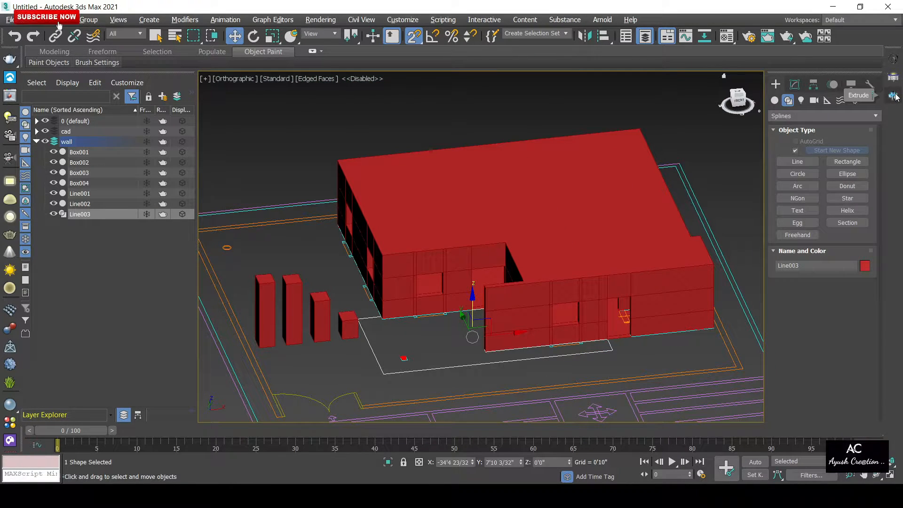
{"action": "scroll", "coordinate": [455, 314], "scroll_direction": "up", "scroll_amount": 4}
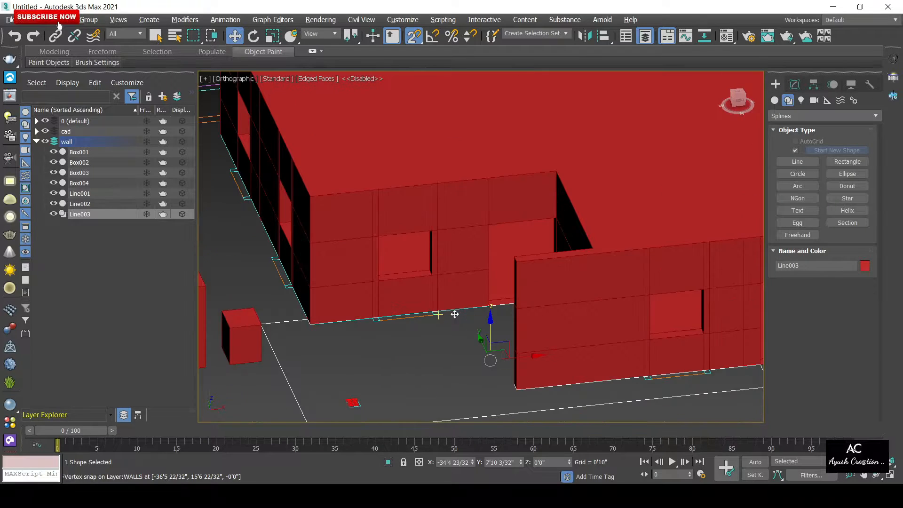
{"action": "scroll", "coordinate": [495, 338], "scroll_direction": "down", "scroll_amount": 3}
{"action": "left_click_drag", "start_coordinate": [493, 325], "coordinate": [498, 165]}
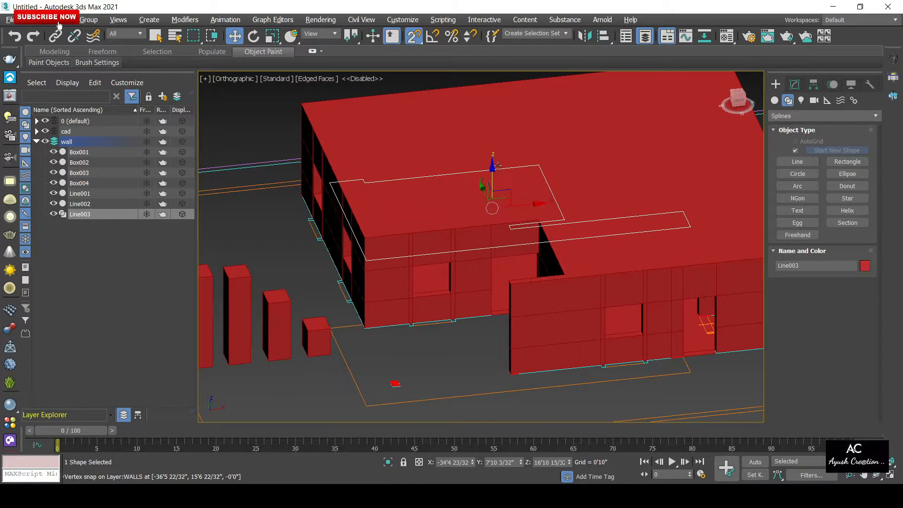
- Apply an Extrude modifier to the porch outline with an amount of 5 inches
{"action": "left_click", "coordinate": [893, 96]}
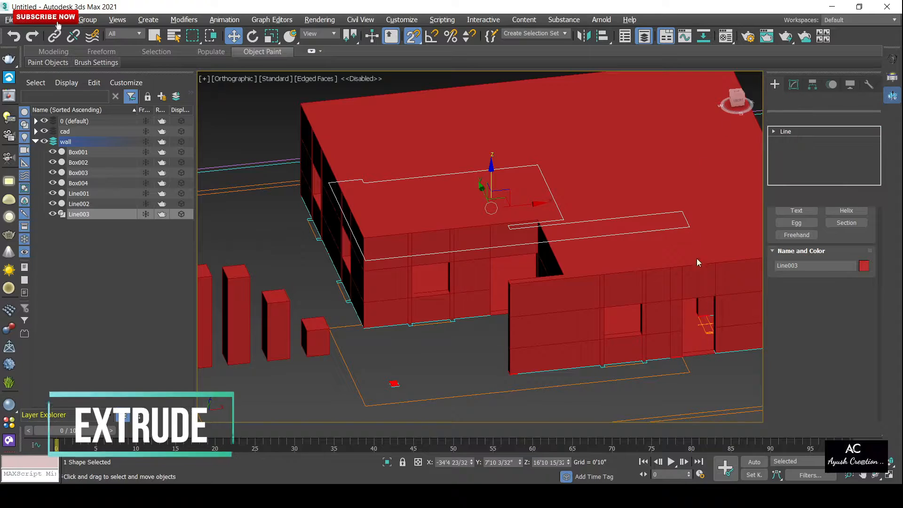
{"action": "middle_click_drag", "start_coordinate": [583, 266], "coordinate": [528, 262], "text": "alt"}
{"action": "scroll", "coordinate": [474, 259], "scroll_direction": "down", "scroll_amount": 2}
{"action": "middle_click_drag", "start_coordinate": [474, 260], "coordinate": [452, 255], "text": "alt"}
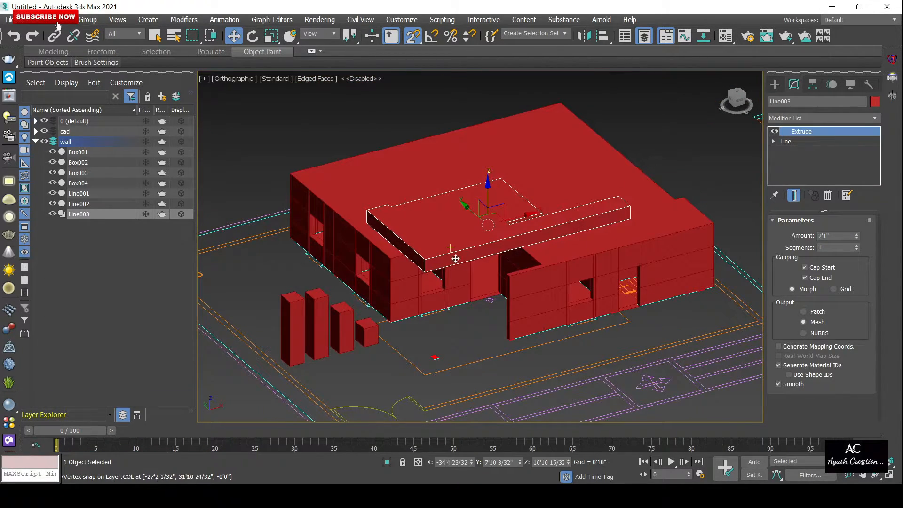
{"action": "scroll", "coordinate": [473, 248], "scroll_direction": "down", "scroll_amount": 2}
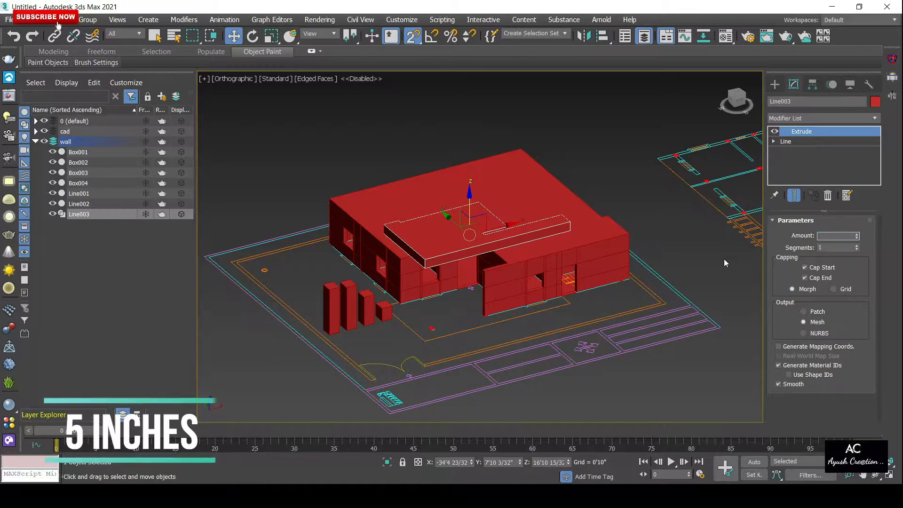
{"action": "type", "text": "5"}
{"action": "key", "text": "Return"}
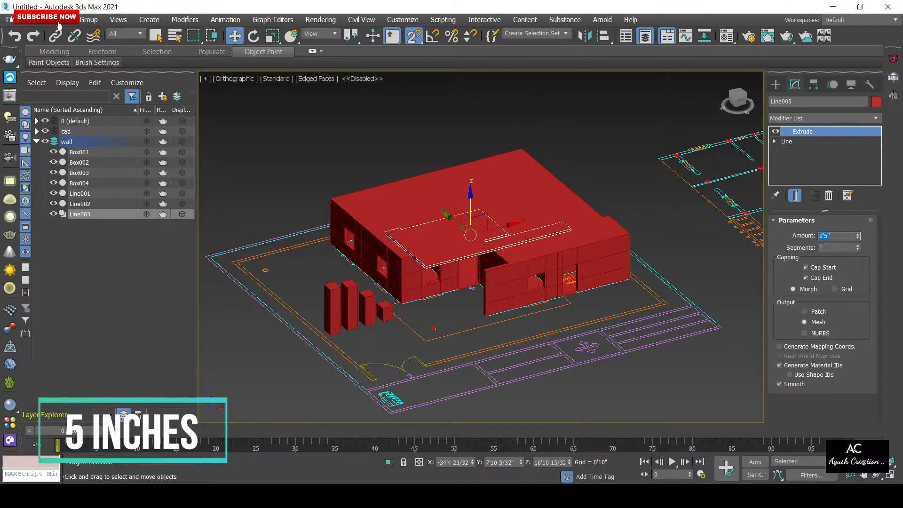
- Change the porch slab's object color to the light grey custom color
{"action": "scroll", "coordinate": [450, 248], "scroll_direction": "up", "scroll_amount": 3}
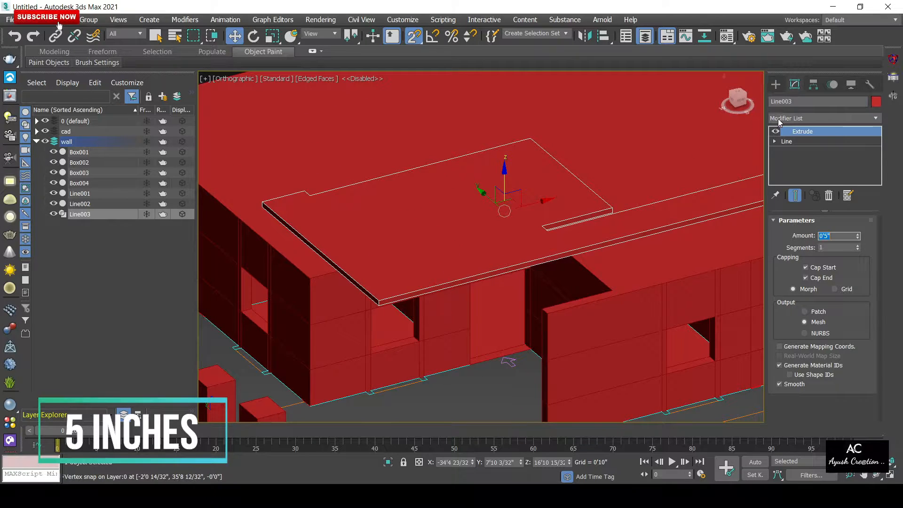
{"action": "left_click", "coordinate": [876, 102]}
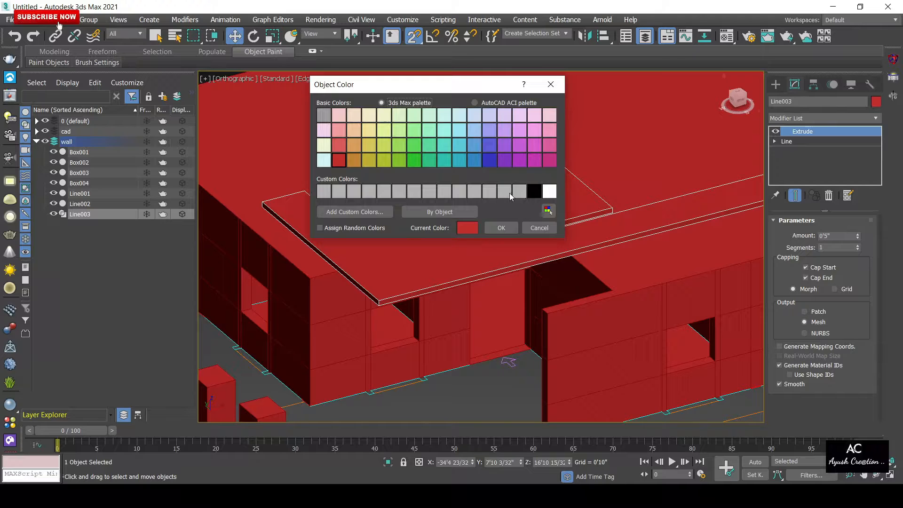
{"action": "left_click", "coordinate": [508, 192]}
{"action": "left_click", "coordinate": [501, 227]}
{"action": "scroll", "coordinate": [470, 305], "scroll_direction": "down", "scroll_amount": 5}
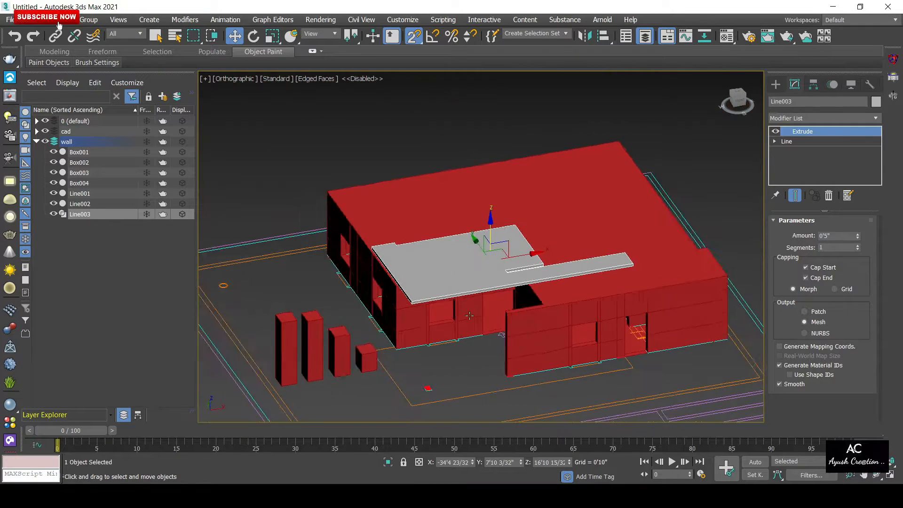
- In the Front view, lower the porch slab to about Z 7'10", slightly below the top of the walls
{"action": "left_click", "coordinate": [465, 348]}
{"action": "key", "text": "f"}
{"action": "scroll", "coordinate": [465, 349], "scroll_direction": "down", "scroll_amount": 8}
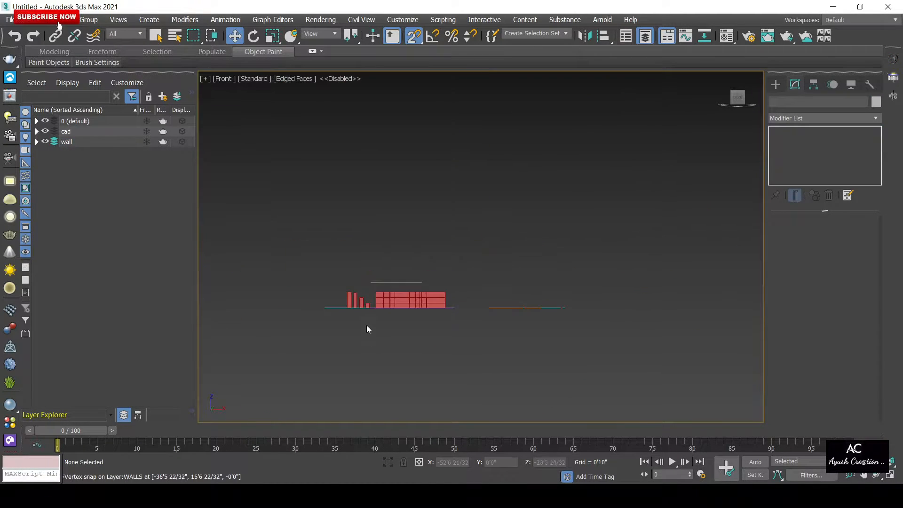
{"action": "scroll", "coordinate": [367, 325], "scroll_direction": "up", "scroll_amount": 5}
{"action": "left_click", "coordinate": [413, 237]}
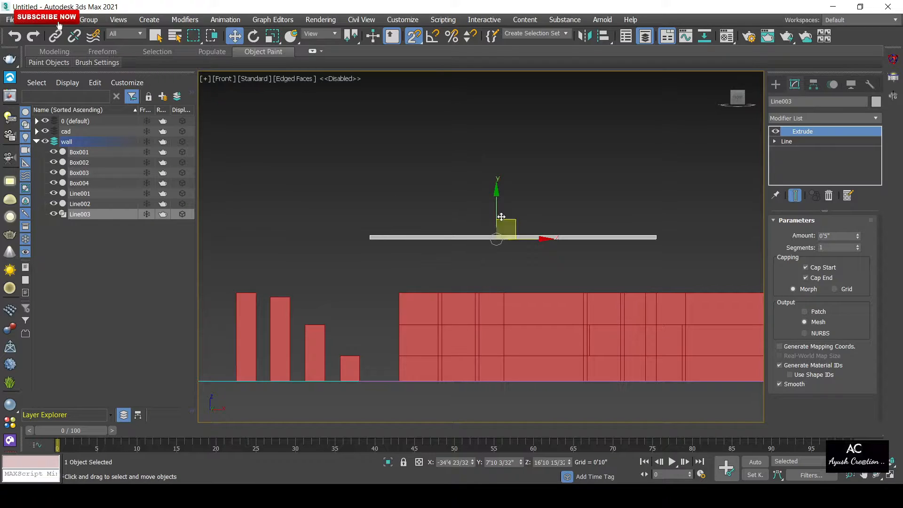
{"action": "left_click_drag", "start_coordinate": [499, 213], "coordinate": [397, 289]}
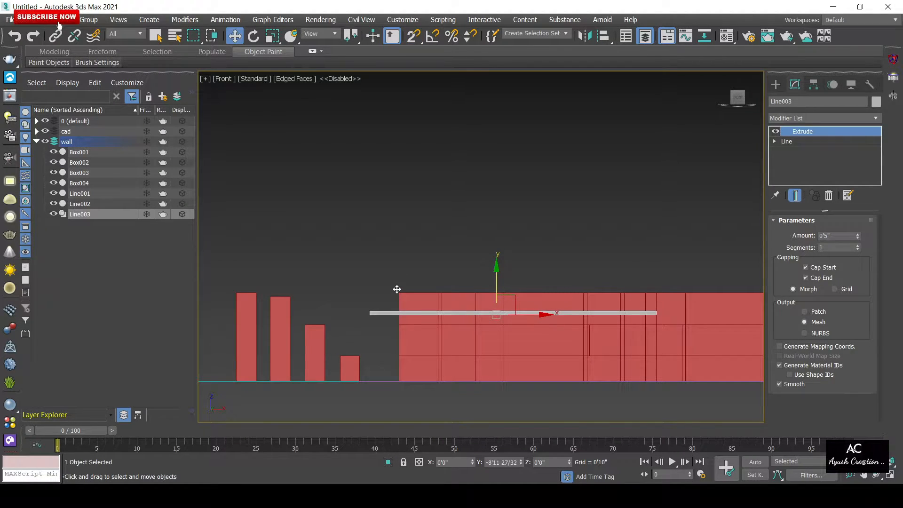
- Enable 3D vertex snapping and move the porch slab up so its underside rests on the wall top at about Z 10'6"
{"action": "left_click", "coordinate": [410, 42]}
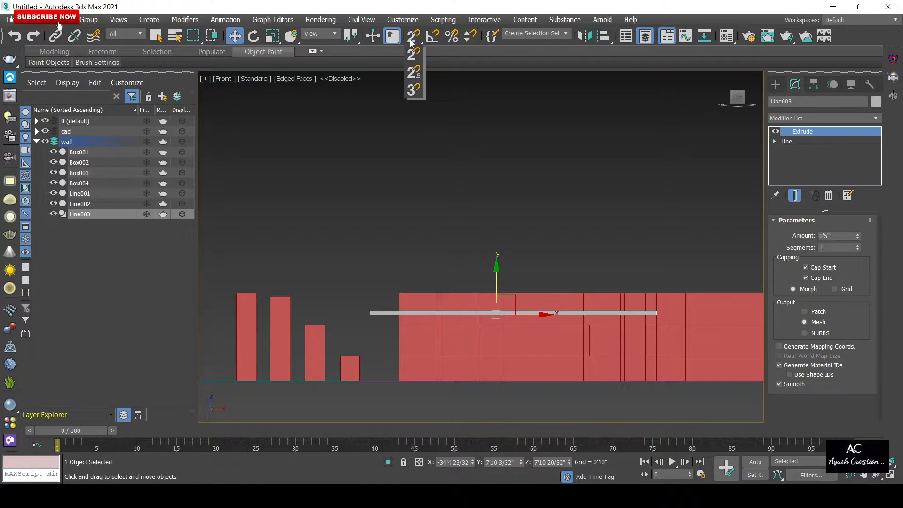
{"action": "left_click", "coordinate": [413, 73]}
{"action": "scroll", "coordinate": [498, 308], "scroll_direction": "up", "scroll_amount": 4}
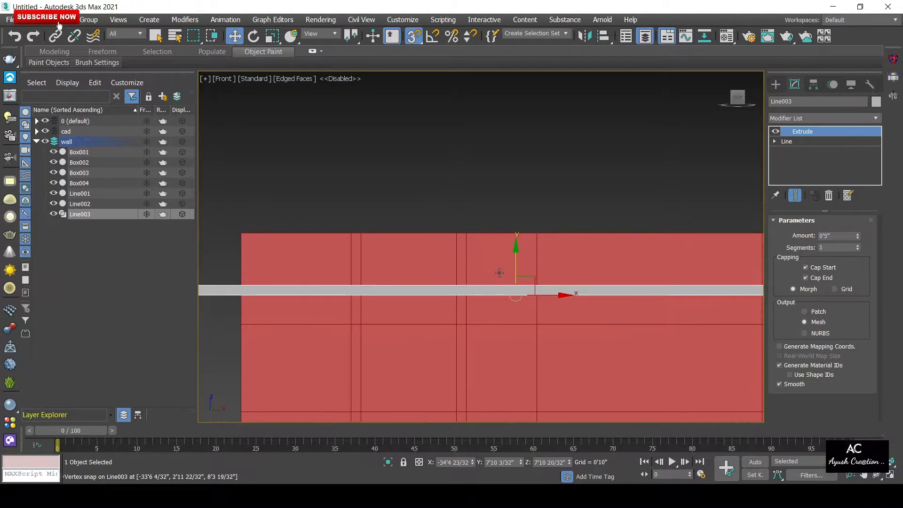
{"action": "left_click_drag", "start_coordinate": [514, 275], "coordinate": [238, 238]}
{"action": "scroll", "coordinate": [238, 239], "scroll_direction": "down", "scroll_amount": 5}
{"action": "middle_click_drag", "start_coordinate": [238, 239], "coordinate": [337, 321], "text": "alt"}
{"action": "scroll", "coordinate": [337, 345], "scroll_direction": "up", "scroll_amount": 5}
{"action": "scroll", "coordinate": [329, 325], "scroll_direction": "up", "scroll_amount": 5}
{"action": "scroll", "coordinate": [326, 312], "scroll_direction": "down", "scroll_amount": 4}
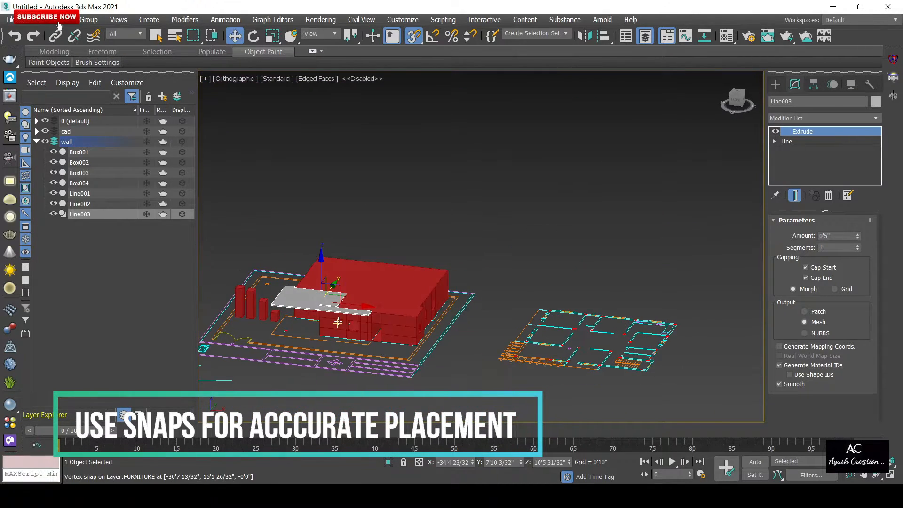
- Reposition the porch slab vertically in the Front view, snapping its top corner level with the wall top at about Z 10'1"
{"action": "scroll", "coordinate": [338, 321], "scroll_direction": "up", "scroll_amount": 4}
{"action": "key", "text": "f"}
{"action": "scroll", "coordinate": [337, 322], "scroll_direction": "up", "scroll_amount": 3}
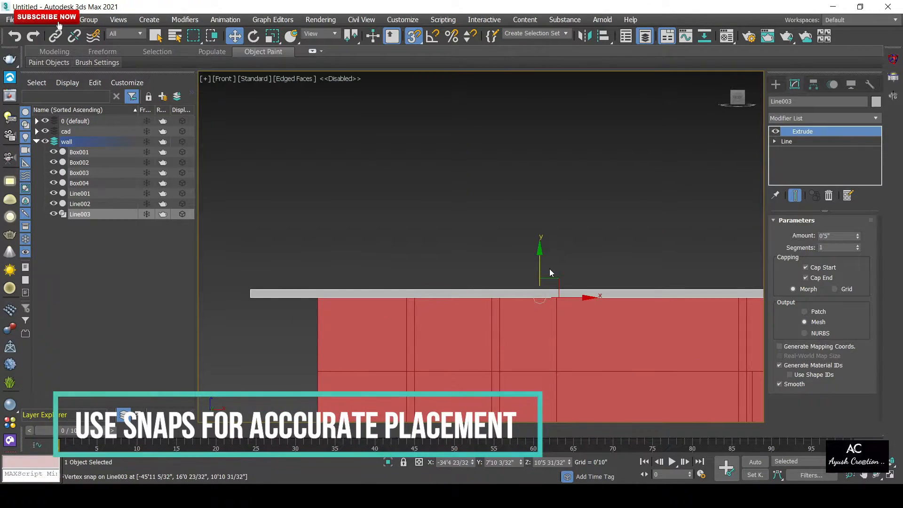
{"action": "left_click_drag", "start_coordinate": [531, 300], "coordinate": [307, 313]}
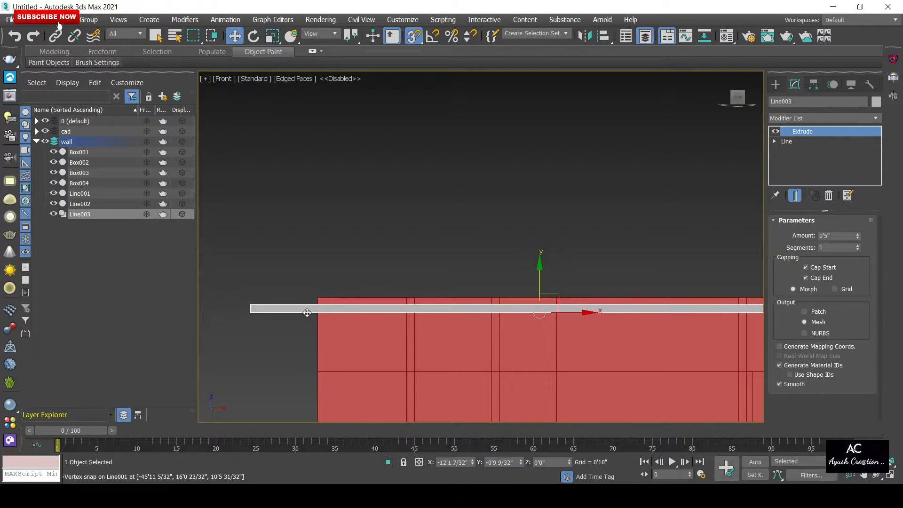
{"action": "scroll", "coordinate": [262, 301], "scroll_direction": "up", "scroll_amount": 3}
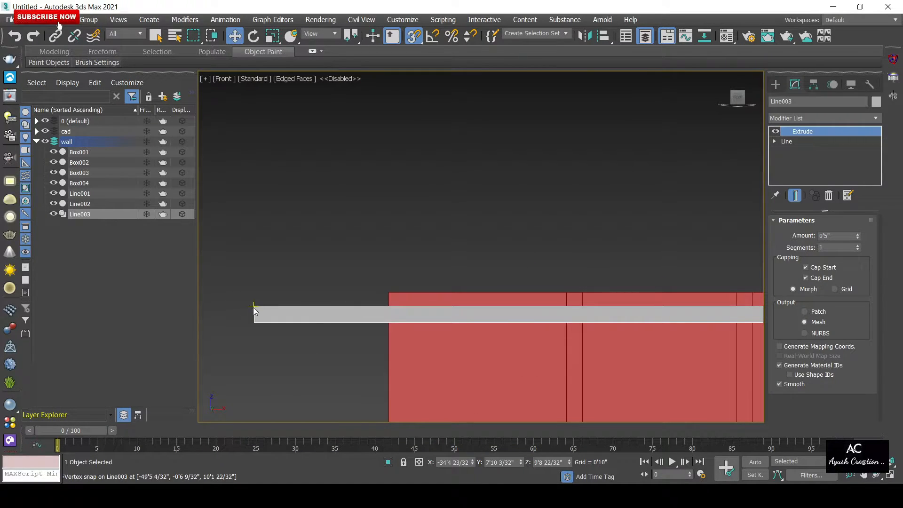
{"action": "left_click_drag", "start_coordinate": [254, 306], "coordinate": [391, 294]}
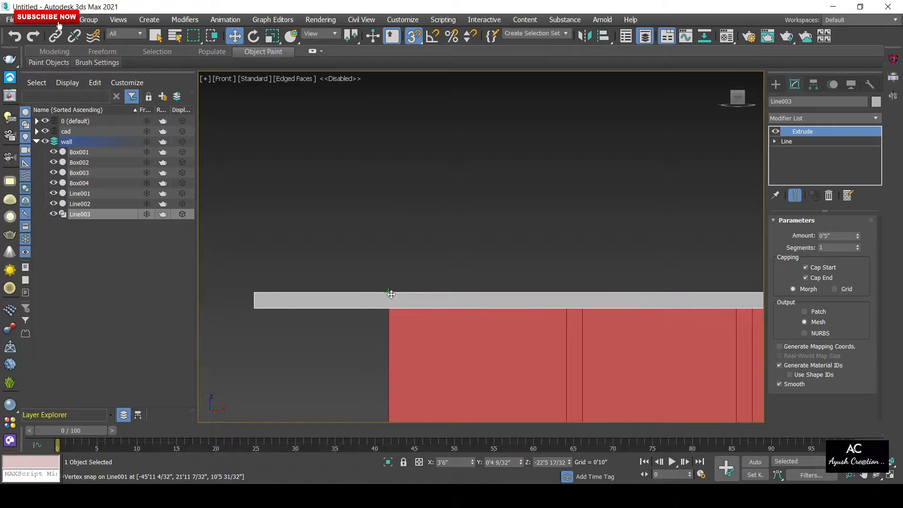
{"action": "scroll", "coordinate": [391, 295], "scroll_direction": "down", "scroll_amount": 3}
{"action": "scroll", "coordinate": [391, 295], "scroll_direction": "down", "scroll_amount": 3}
{"action": "middle_click_drag", "start_coordinate": [391, 295], "coordinate": [514, 343], "text": "alt"}
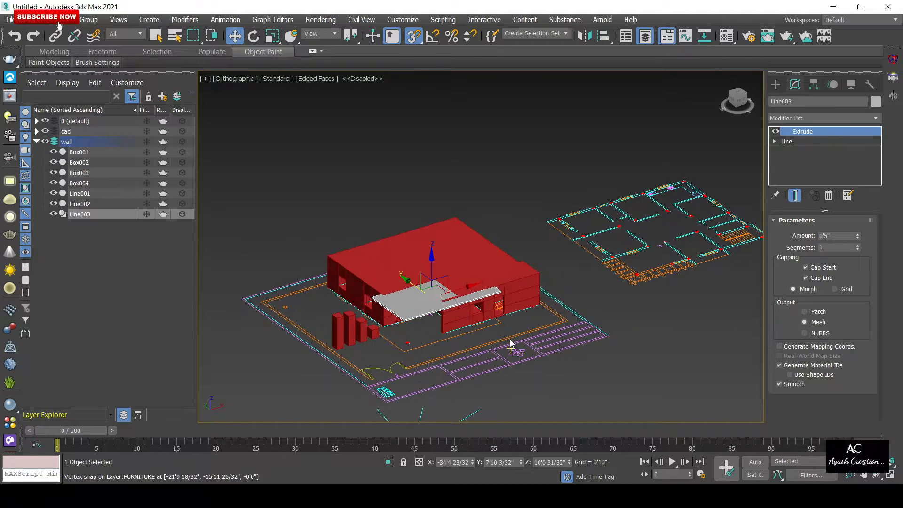
- Deselect the porch slab and freeze the cad layer
{"action": "scroll", "coordinate": [380, 297], "scroll_direction": "up", "scroll_amount": 4}
{"action": "scroll", "coordinate": [380, 297], "scroll_direction": "up", "scroll_amount": 2}
{"action": "scroll", "coordinate": [381, 295], "scroll_direction": "down", "scroll_amount": 8}
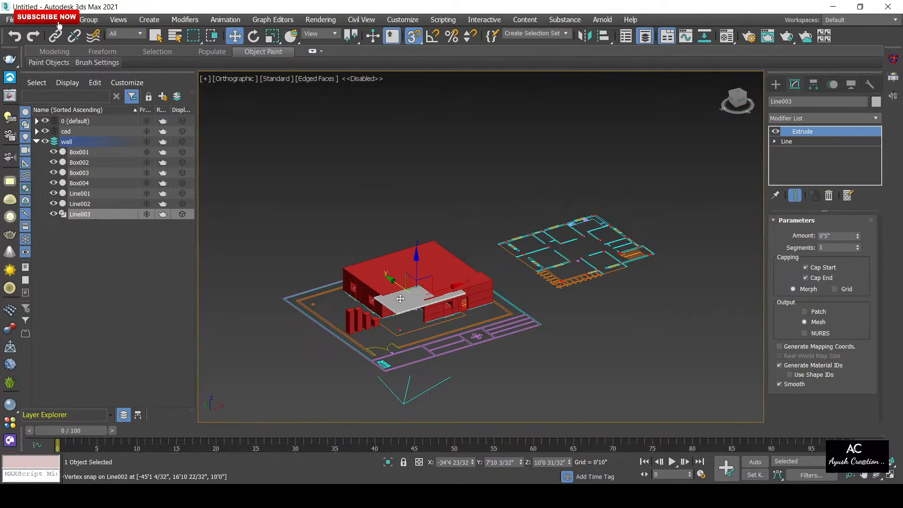
{"action": "left_click", "coordinate": [711, 293]}
{"action": "middle_click_drag", "start_coordinate": [500, 356], "coordinate": [483, 339], "text": "alt"}
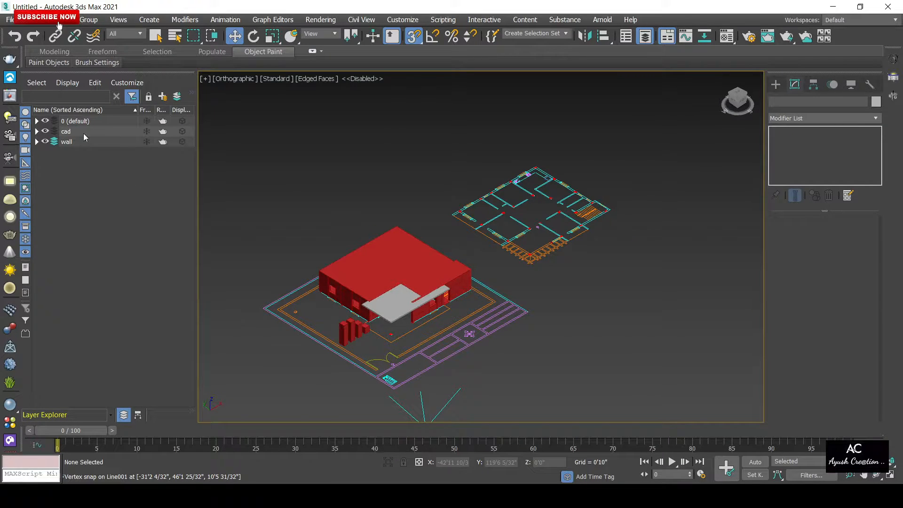
{"action": "left_click", "coordinate": [146, 132]}
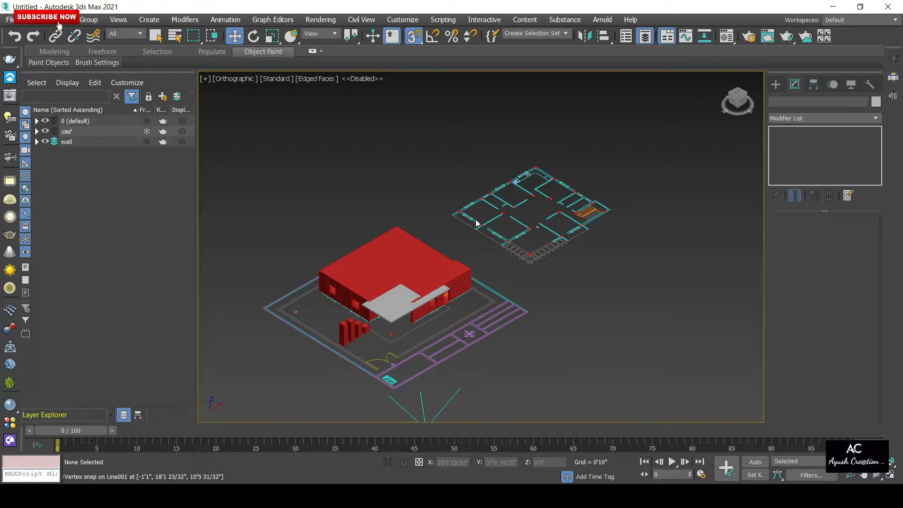
- Select everything in the scene and set the object color to the light grey custom color, then clear the selection
{"action": "left_click_drag", "start_coordinate": [241, 365], "coordinate": [241, 364]}
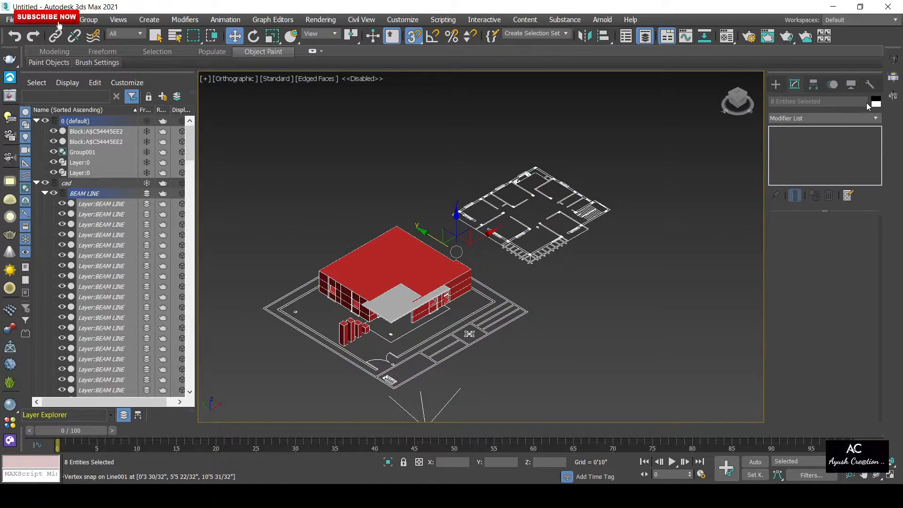
{"action": "left_click", "coordinate": [877, 103]}
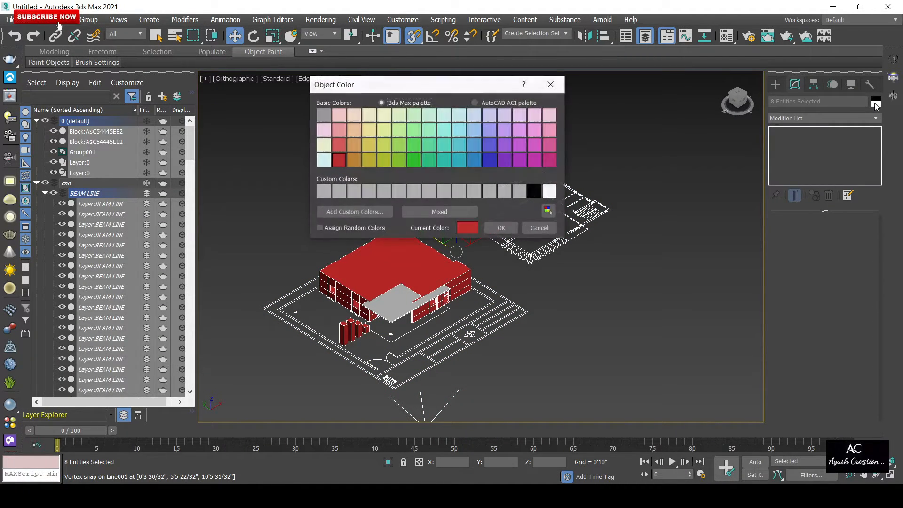
{"action": "left_click", "coordinate": [503, 192]}
{"action": "left_click", "coordinate": [503, 228]}
{"action": "left_click", "coordinate": [541, 319]}
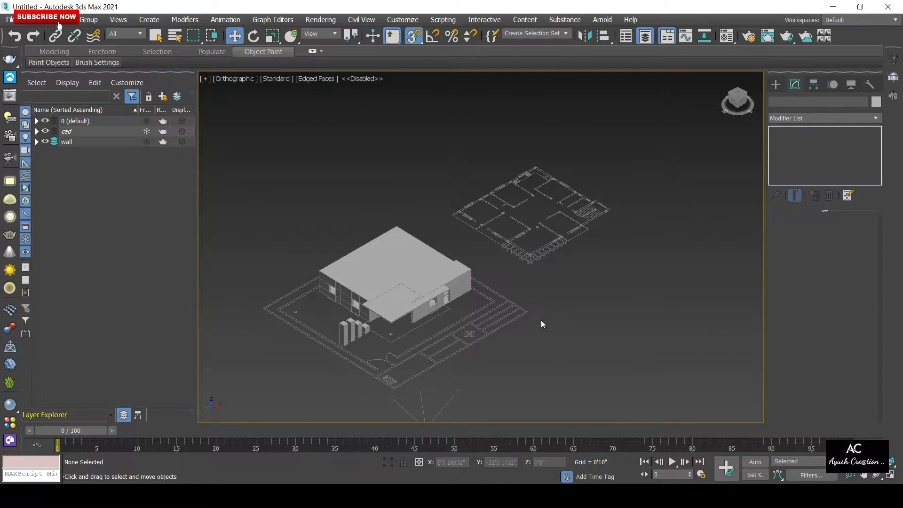
- Show the model in the Top view and unfreeze the cad layer
{"action": "scroll", "coordinate": [518, 316], "scroll_direction": "down", "scroll_amount": 3}
{"action": "scroll", "coordinate": [532, 340], "scroll_direction": "up", "scroll_amount": 8}
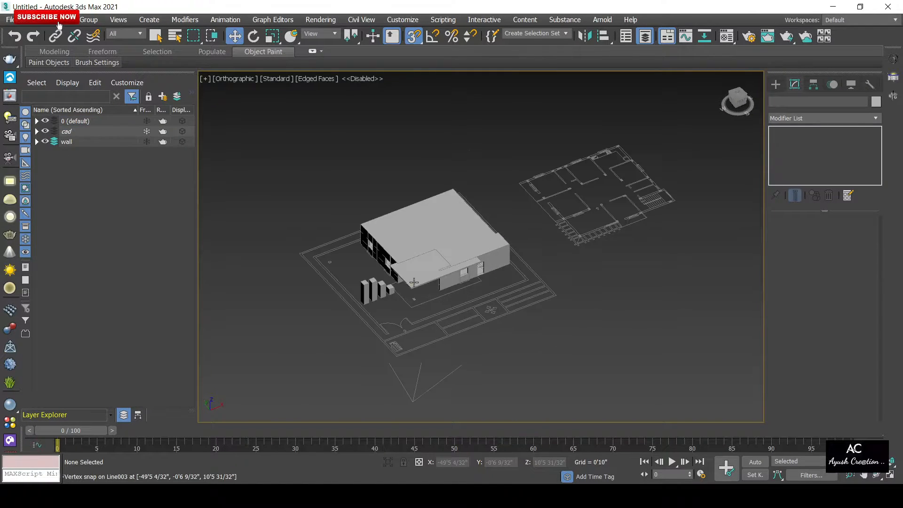
{"action": "mouse_move", "coordinate": [436, 301]}
{"action": "middle_mouse_down", "text": "alt"}
{"action": "mouse_move", "coordinate": [397, 278]}
{"action": "mouse_move", "coordinate": [470, 277]}
{"action": "mouse_move", "coordinate": [447, 304]}
{"action": "middle_mouse_up", "text": "alt"}
{"action": "scroll", "coordinate": [445, 306], "scroll_direction": "down", "scroll_amount": 5}
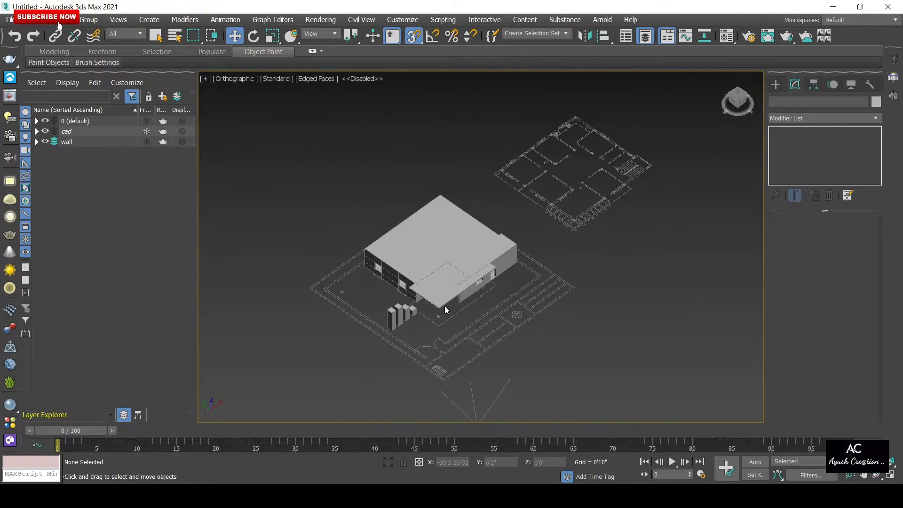
{"action": "key", "text": "t"}
{"action": "scroll", "coordinate": [438, 287], "scroll_direction": "up", "scroll_amount": 2}
{"action": "middle_click_drag", "start_coordinate": [439, 288], "coordinate": [326, 318]}
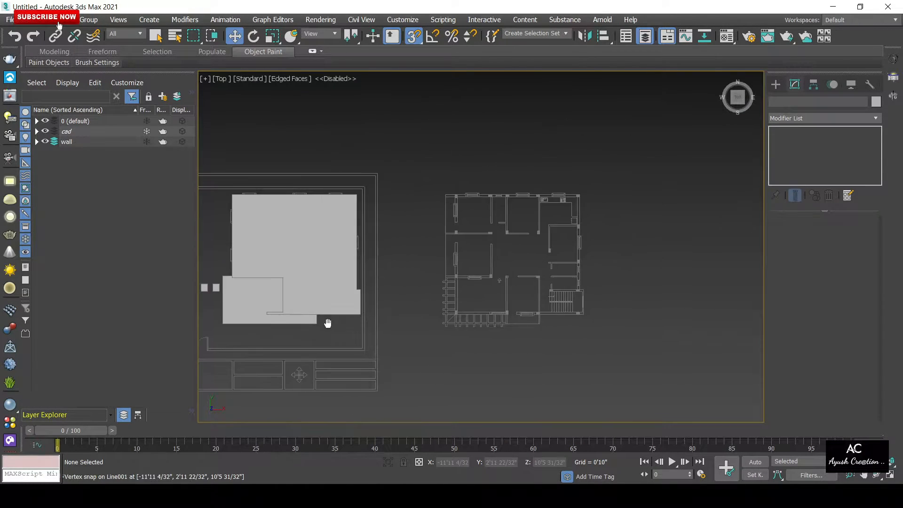
{"action": "scroll", "coordinate": [515, 258], "scroll_direction": "up", "scroll_amount": 6}
{"action": "scroll", "coordinate": [515, 258], "scroll_direction": "down", "scroll_amount": 5}
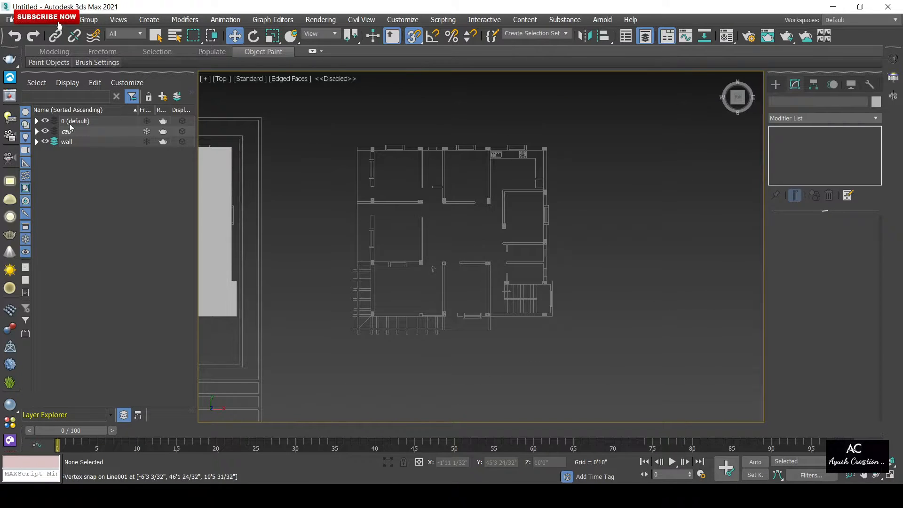
{"action": "scroll", "coordinate": [295, 261], "scroll_direction": "down", "scroll_amount": 2}
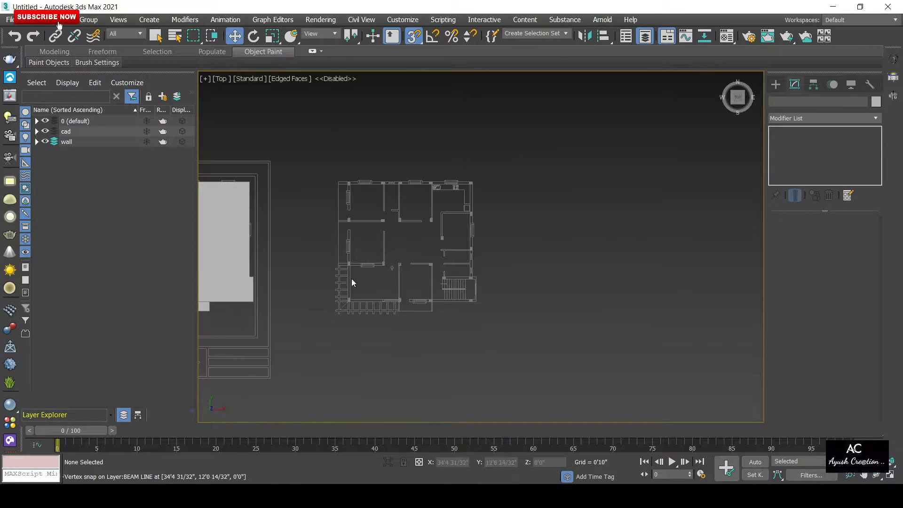
- Examine the wall, column and window layout of the second floor plan beside the house model
{"action": "scroll", "coordinate": [410, 309], "scroll_direction": "down", "scroll_amount": 2}
{"action": "scroll", "coordinate": [375, 301], "scroll_direction": "up", "scroll_amount": 2}
{"action": "scroll", "coordinate": [369, 306], "scroll_direction": "down", "scroll_amount": 1}
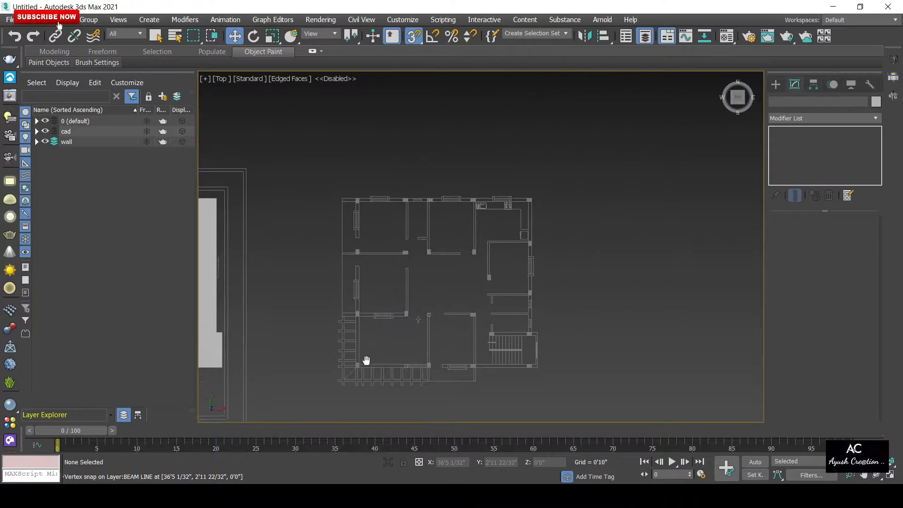
{"action": "scroll", "coordinate": [363, 329], "scroll_direction": "up", "scroll_amount": 5}
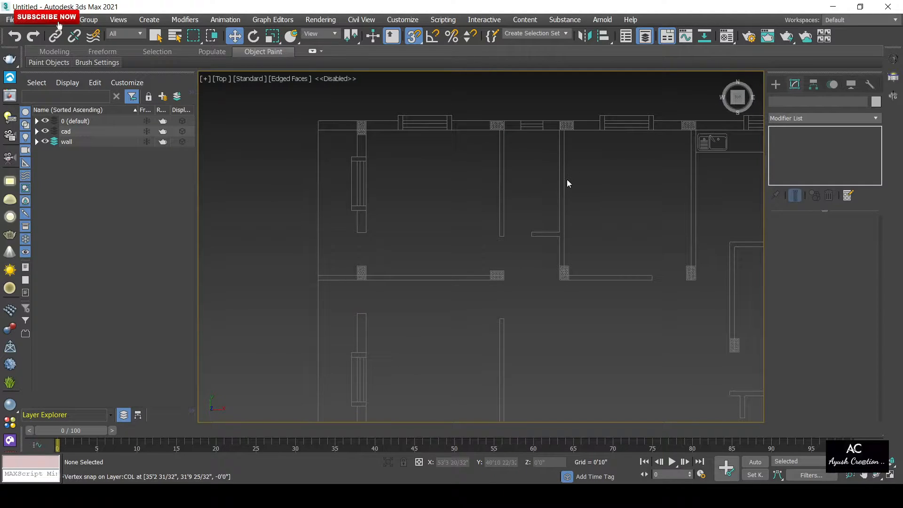
{"action": "scroll", "coordinate": [567, 179], "scroll_direction": "down", "scroll_amount": 5}
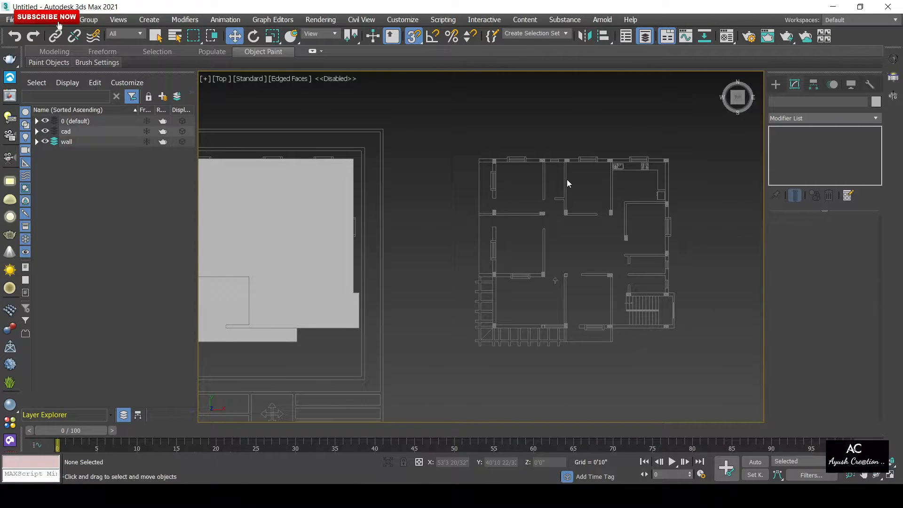
{"action": "scroll", "coordinate": [465, 173], "scroll_direction": "up", "scroll_amount": 2}
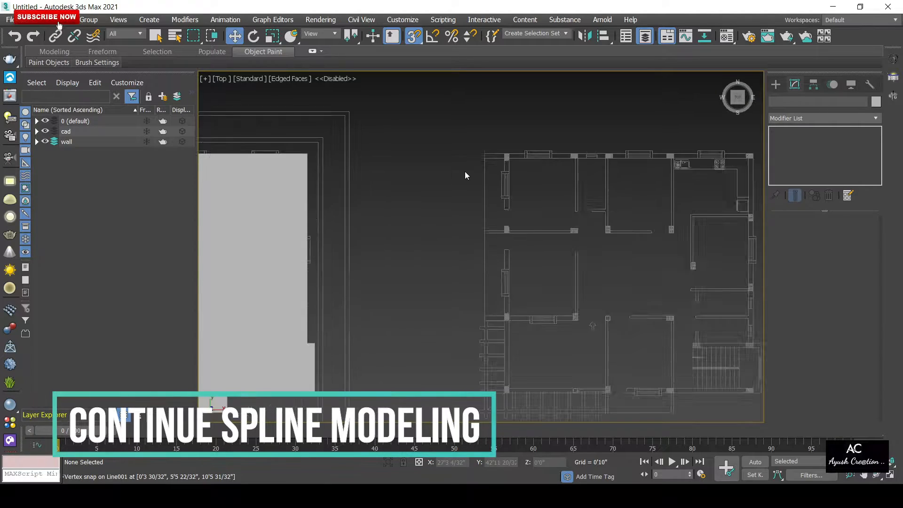
{"action": "scroll", "coordinate": [465, 172], "scroll_direction": "up", "scroll_amount": 3}
- Start a Line spline at the plan's upper-left beam corner and draw a straight horizontal segment about 3'6" long to the column face
{"action": "left_click", "coordinate": [776, 84]}
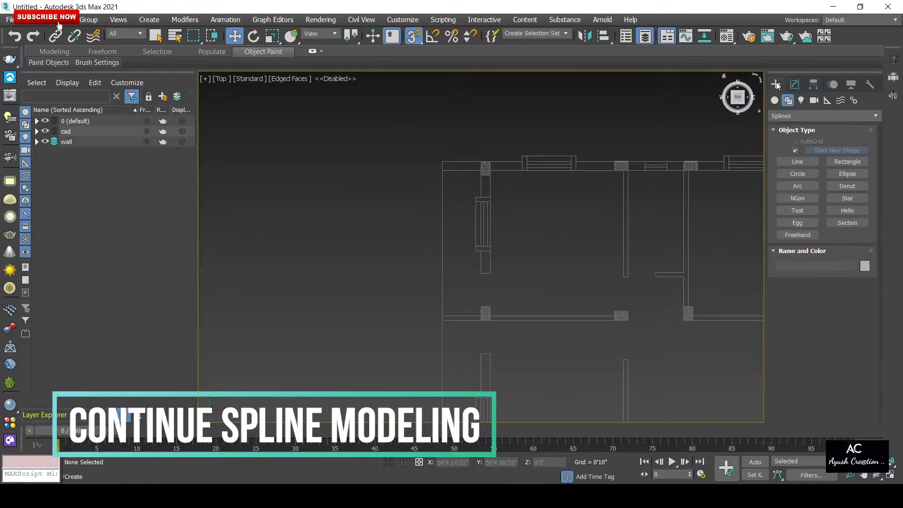
{"action": "left_click", "coordinate": [797, 161]}
{"action": "scroll", "coordinate": [404, 183], "scroll_direction": "up", "scroll_amount": 3}
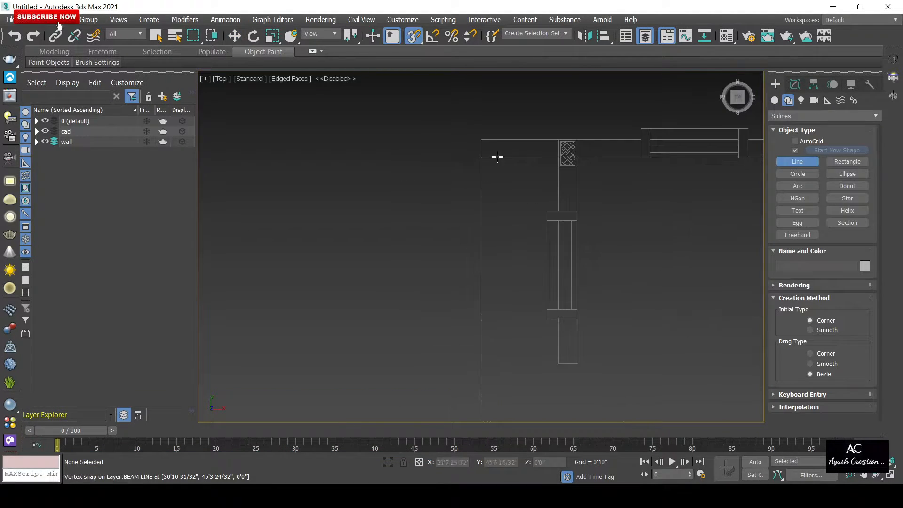
{"action": "scroll", "coordinate": [480, 227], "scroll_direction": "down", "scroll_amount": 6}
{"action": "scroll", "coordinate": [479, 228], "scroll_direction": "up", "scroll_amount": 8}
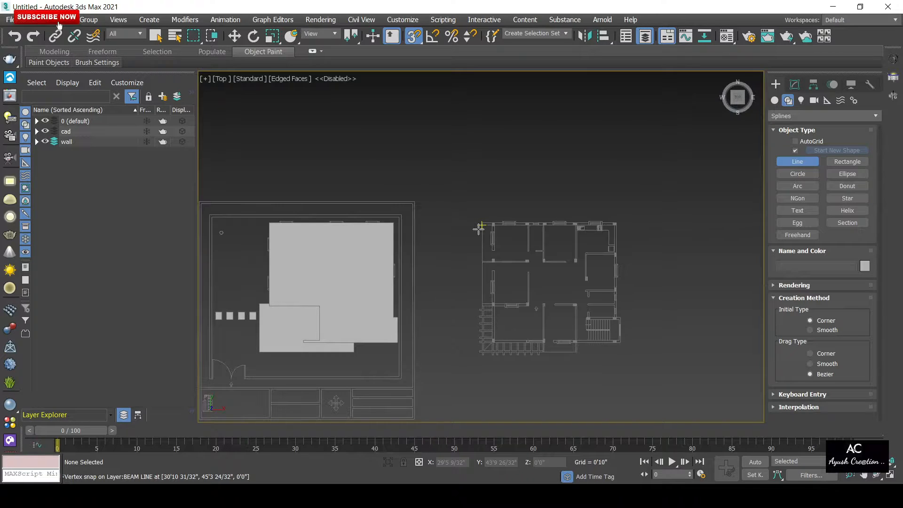
{"action": "mouse_move", "coordinate": [478, 228]}
{"action": "middle_mouse_down"}
{"action": "mouse_move", "coordinate": [528, 234]}
{"action": "mouse_move", "coordinate": [464, 246]}
{"action": "middle_mouse_up"}
{"action": "scroll", "coordinate": [452, 217], "scroll_direction": "up", "scroll_amount": 2}
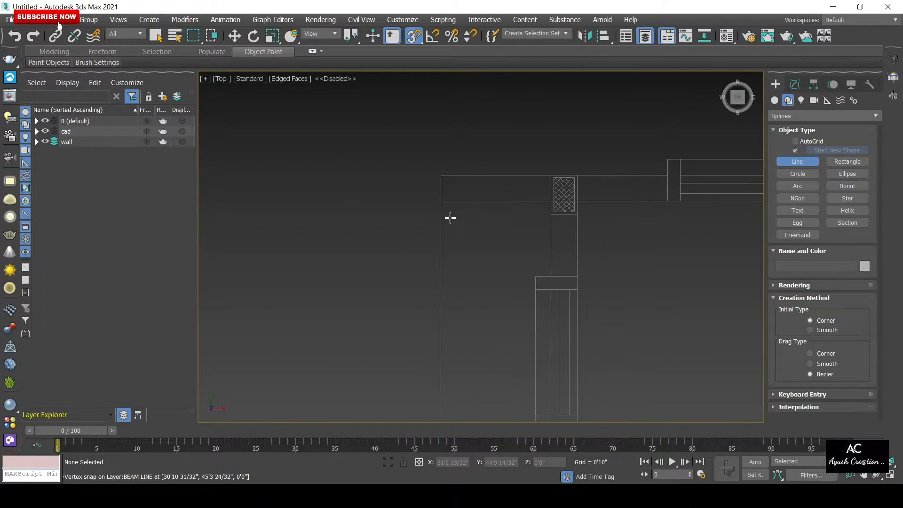
{"action": "left_click", "coordinate": [442, 200]}
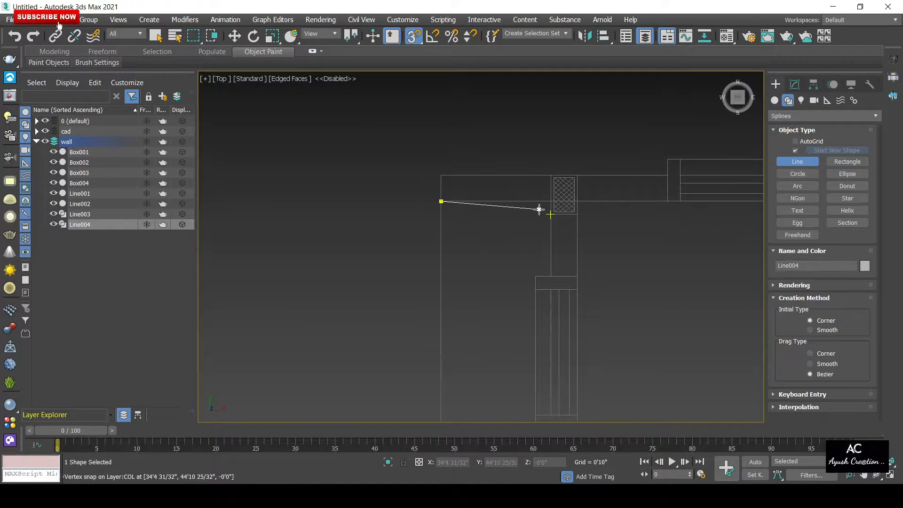
{"action": "key", "text": "s"}
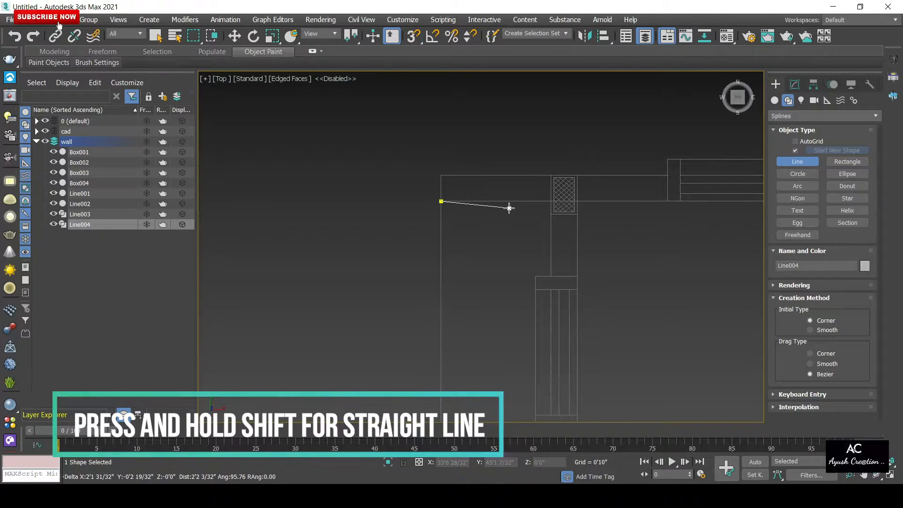
{"action": "key", "text": "s"}
{"action": "key", "text": "s"}
{"action": "scroll", "coordinate": [541, 203], "scroll_direction": "up", "scroll_amount": 2}
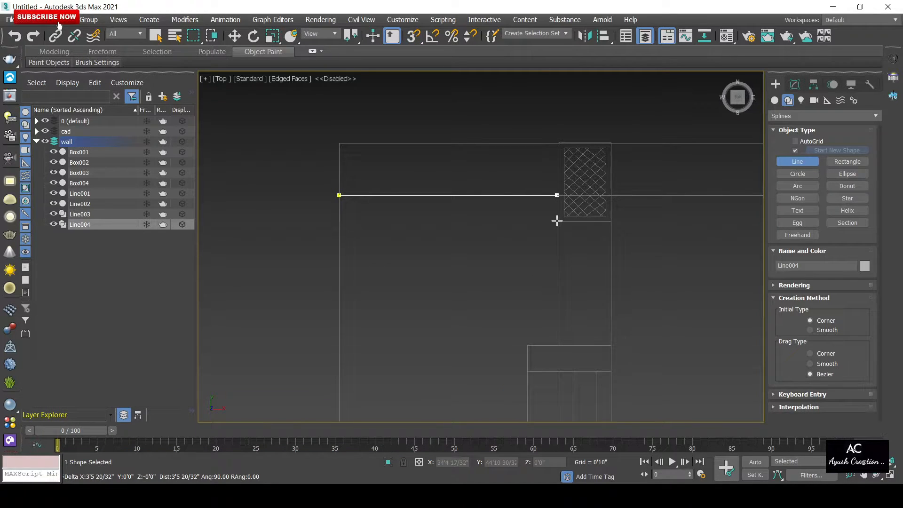
- Continue the line with vertex snapping down the wall's outer face, adding vertices at both edges of the first window's upper frame
{"action": "key", "text": "s"}
{"action": "left_click", "coordinate": [560, 346]}
{"action": "scroll", "coordinate": [550, 355], "scroll_direction": "down", "scroll_amount": 3}
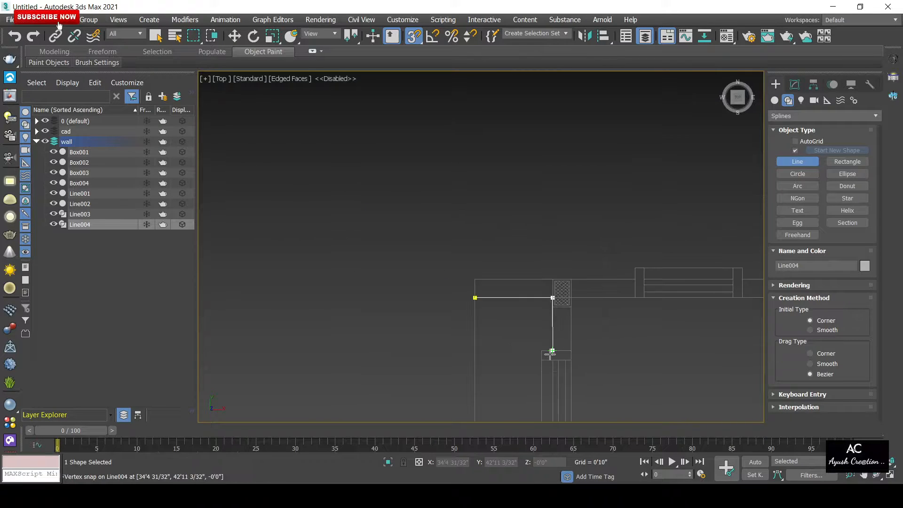
{"action": "scroll", "coordinate": [551, 355], "scroll_direction": "up", "scroll_amount": 1}
{"action": "middle_click_drag", "start_coordinate": [550, 354], "coordinate": [499, 247]}
{"action": "scroll", "coordinate": [494, 245], "scroll_direction": "up", "scroll_amount": 2}
{"action": "scroll", "coordinate": [512, 268], "scroll_direction": "up", "scroll_amount": 3}
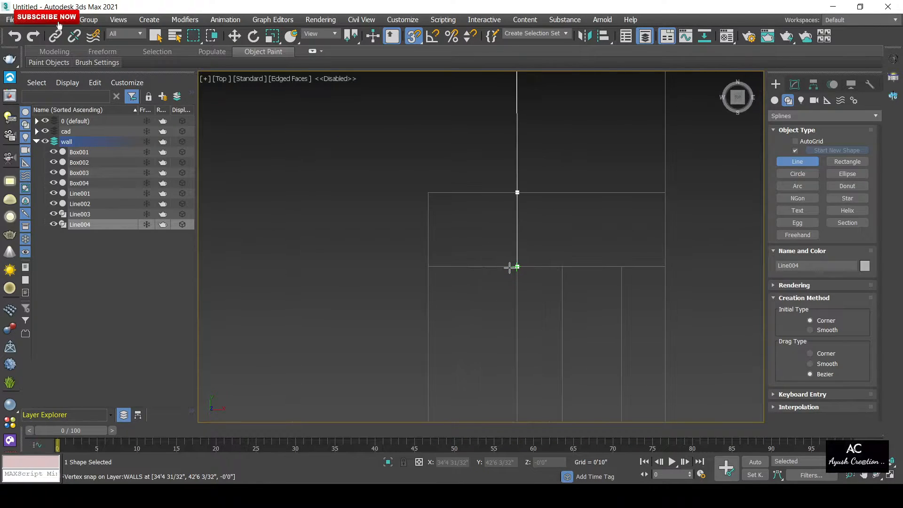
{"action": "left_click", "coordinate": [512, 268]}
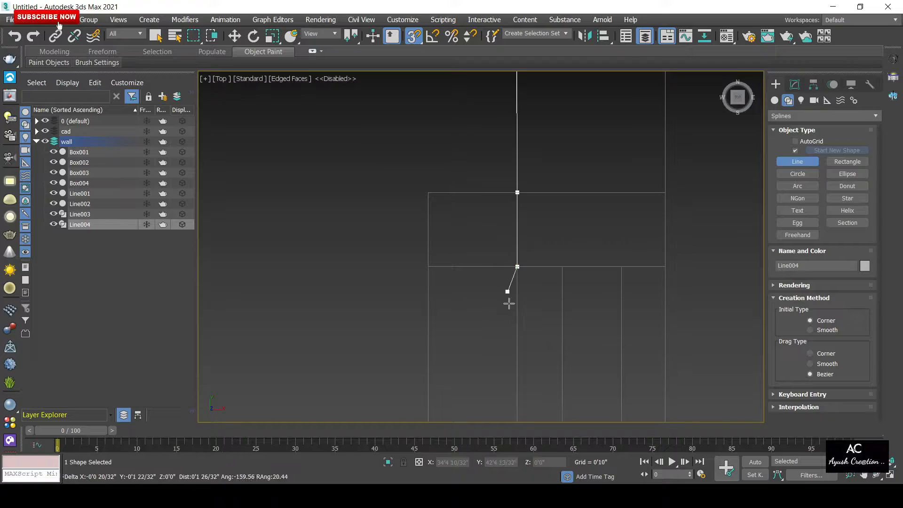
- Extend the line along the first window's opening, adding vertices at both edges of its lower frame
{"action": "scroll", "coordinate": [508, 325], "scroll_direction": "down", "scroll_amount": 3}
{"action": "middle_click_drag", "start_coordinate": [508, 324], "coordinate": [434, 125]}
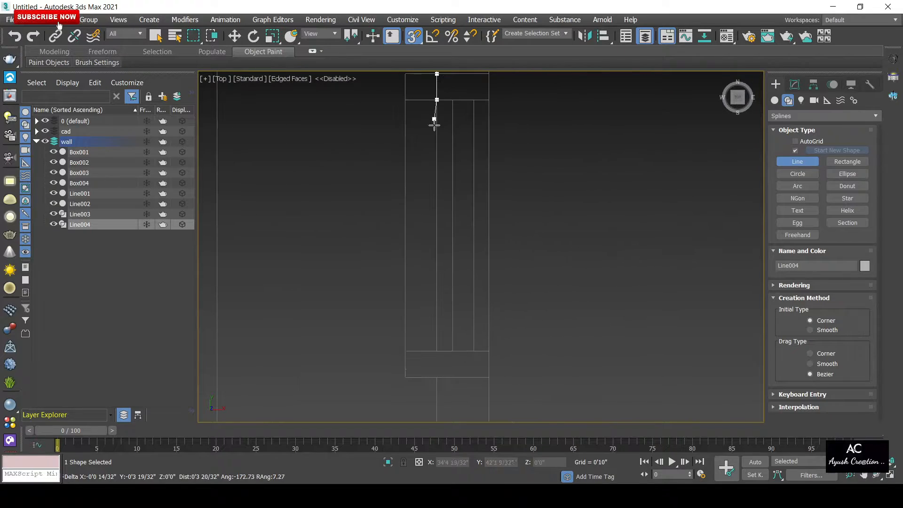
{"action": "left_click", "coordinate": [433, 377]}
{"action": "scroll", "coordinate": [435, 377], "scroll_direction": "down", "scroll_amount": 2}
{"action": "middle_click_drag", "start_coordinate": [434, 378], "coordinate": [392, 199]}
- Extend the line to the end of the wall stub and down to the upper edge of the beam at the next column
{"action": "scroll", "coordinate": [392, 199], "scroll_direction": "down", "scroll_amount": 1}
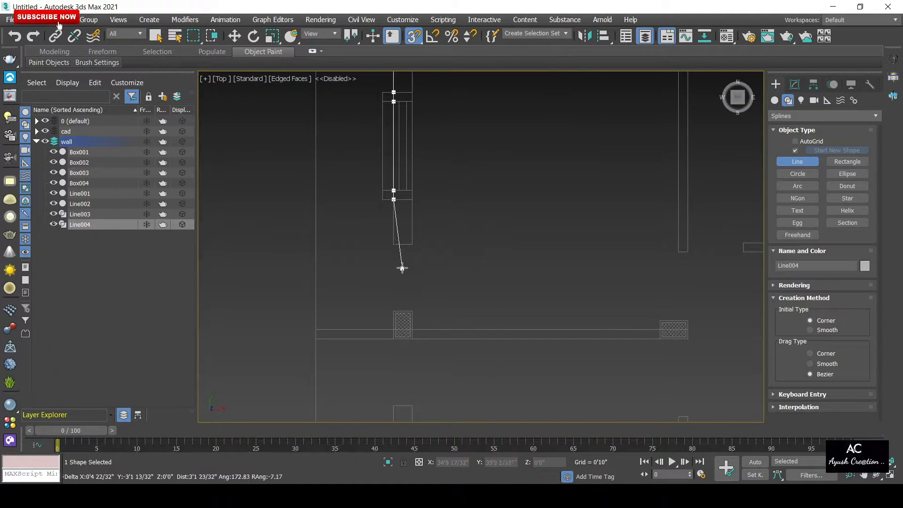
{"action": "scroll", "coordinate": [402, 268], "scroll_direction": "down", "scroll_amount": 2}
{"action": "scroll", "coordinate": [401, 261], "scroll_direction": "up", "scroll_amount": 2}
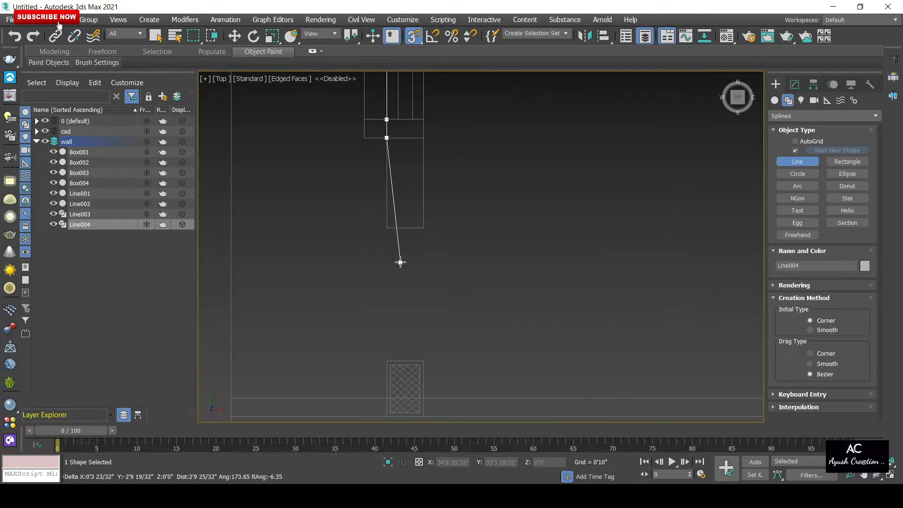
{"action": "scroll", "coordinate": [397, 262], "scroll_direction": "down", "scroll_amount": 1}
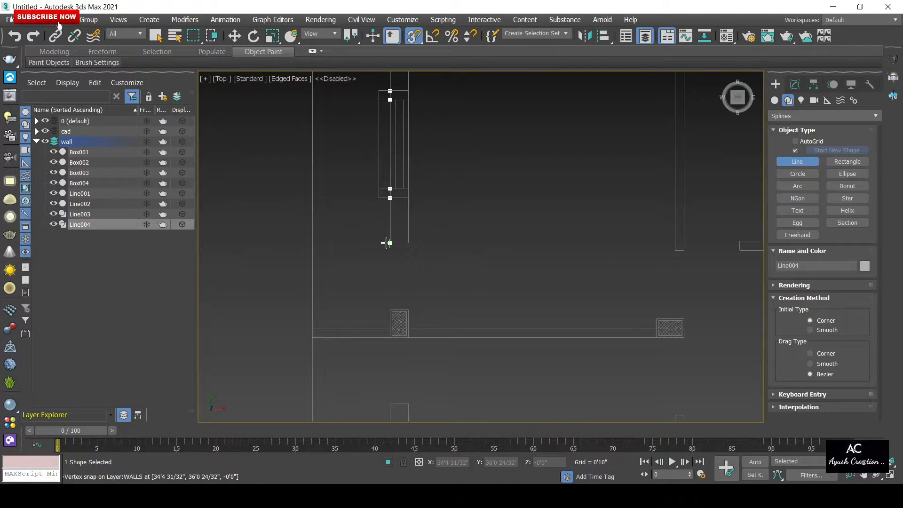
{"action": "scroll", "coordinate": [373, 327], "scroll_direction": "up", "scroll_amount": 2}
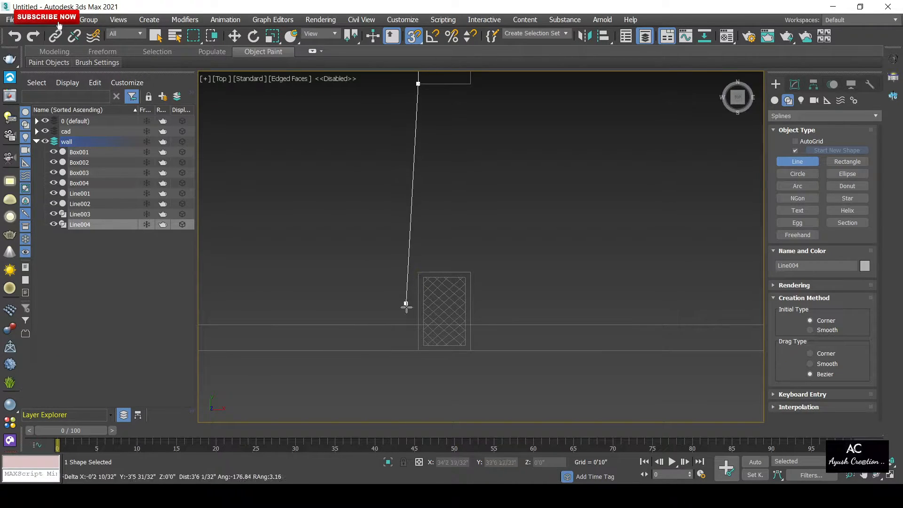
{"action": "left_click", "coordinate": [416, 323]}
- Trace the beam outline from the column out to its left end, across its thickness, and back to the column
{"action": "scroll", "coordinate": [335, 324], "scroll_direction": "down", "scroll_amount": 2}
{"action": "middle_click_drag", "start_coordinate": [337, 325], "coordinate": [525, 312]}
{"action": "scroll", "coordinate": [486, 311], "scroll_direction": "up", "scroll_amount": 1}
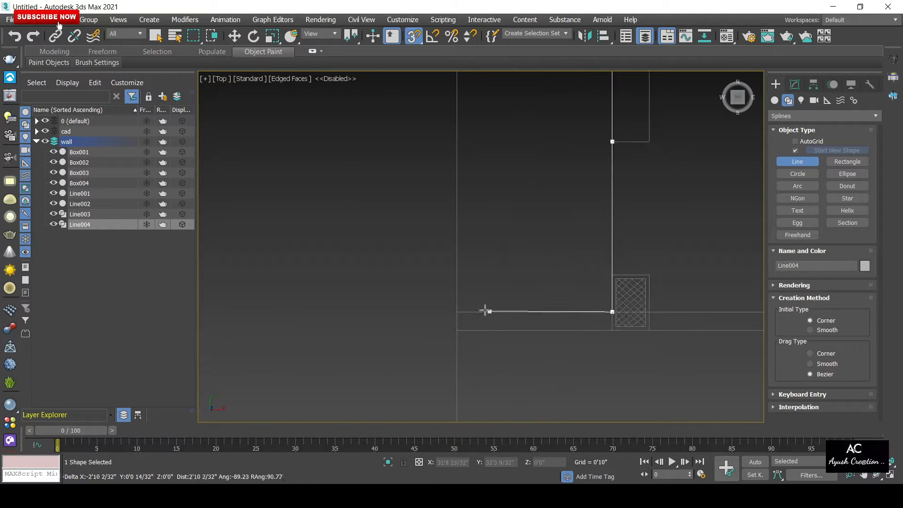
{"action": "left_click", "coordinate": [455, 331]}
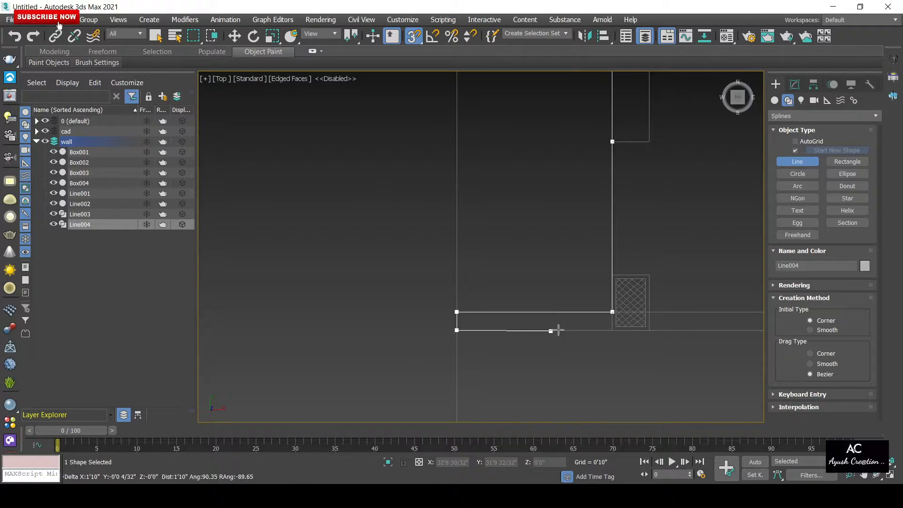
{"action": "left_click", "coordinate": [610, 332]}
- Continue the line down to the wall stub, adding vertices at its start and at both edges of the next window's upper frame
{"action": "scroll", "coordinate": [578, 386], "scroll_direction": "down", "scroll_amount": 2}
{"action": "middle_click_drag", "start_coordinate": [578, 389], "coordinate": [463, 158]}
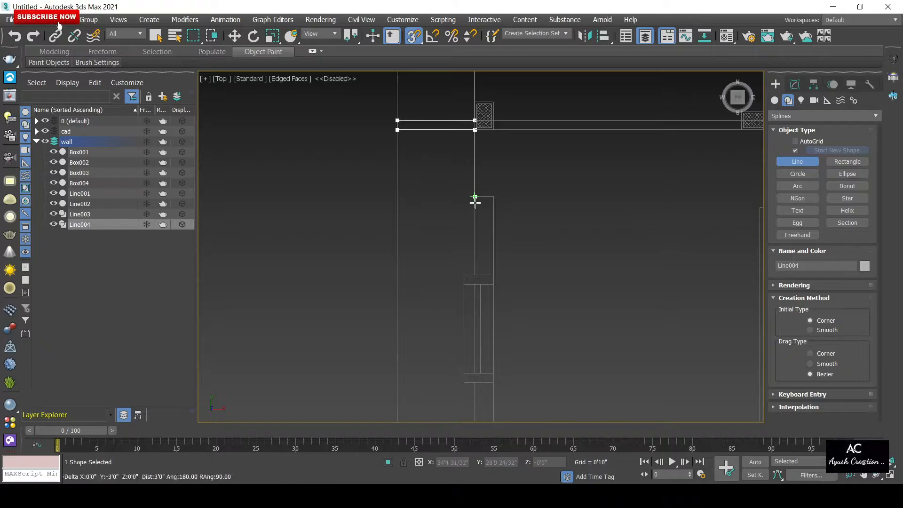
{"action": "left_click", "coordinate": [479, 278]}
{"action": "scroll", "coordinate": [467, 296], "scroll_direction": "up", "scroll_amount": 3}
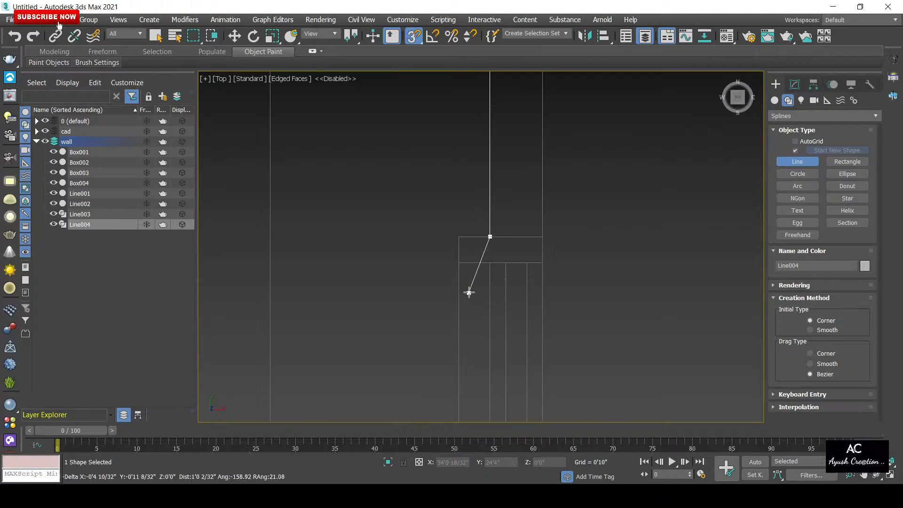
{"action": "left_click", "coordinate": [487, 262]}
- Extend the line along this window's opening, adding vertices at both edges of its lower frame
{"action": "scroll", "coordinate": [452, 304], "scroll_direction": "down", "scroll_amount": 2}
{"action": "middle_click_drag", "start_coordinate": [452, 304], "coordinate": [392, 184]}
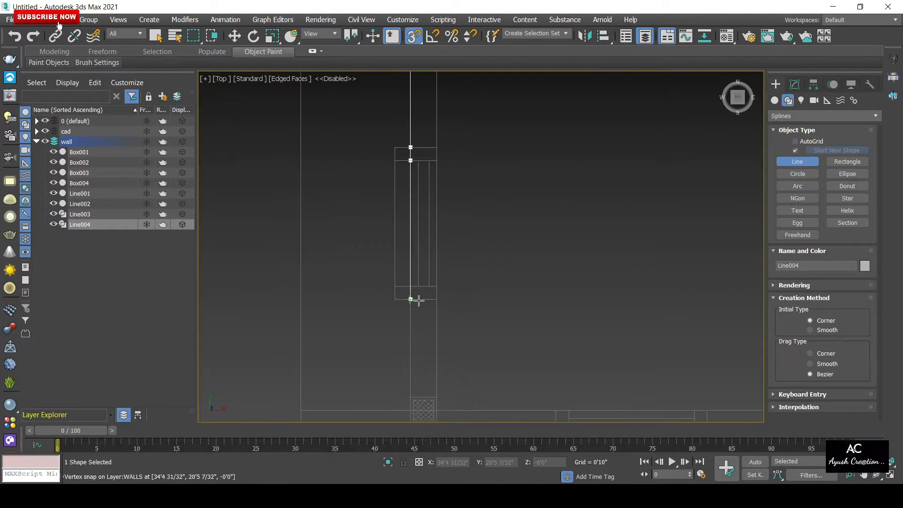
{"action": "scroll", "coordinate": [410, 294], "scroll_direction": "up", "scroll_amount": 2}
{"action": "left_click", "coordinate": [411, 303]}
- Extend the line down to the next column, out along the beam's upper edge to its left end, and across its thickness
{"action": "scroll", "coordinate": [411, 304], "scroll_direction": "down", "scroll_amount": 3}
{"action": "middle_click_drag", "start_coordinate": [408, 296], "coordinate": [380, 177]}
{"action": "scroll", "coordinate": [376, 251], "scroll_direction": "up", "scroll_amount": 4}
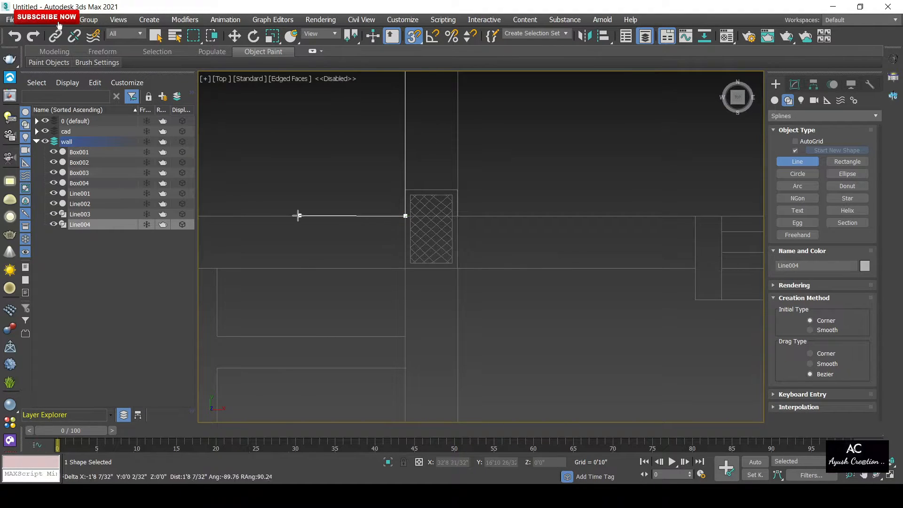
{"action": "scroll", "coordinate": [298, 215], "scroll_direction": "down", "scroll_amount": 3}
{"action": "middle_click_drag", "start_coordinate": [298, 216], "coordinate": [484, 218]}
{"action": "scroll", "coordinate": [439, 218], "scroll_direction": "up", "scroll_amount": 2}
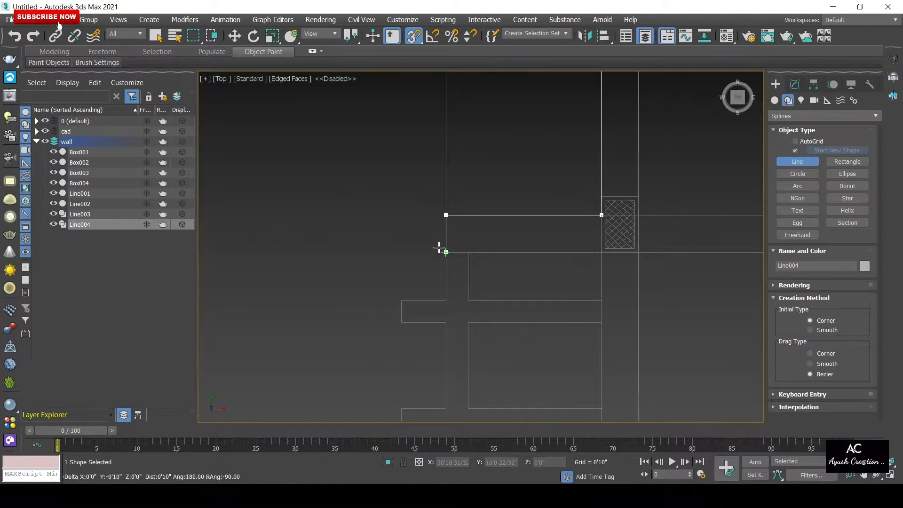
- Run the line along the beam's lower edge past the column, adding vertices at both edges of the horizontal wall window's left frame
{"action": "scroll", "coordinate": [492, 174], "scroll_direction": "down", "scroll_amount": 3}
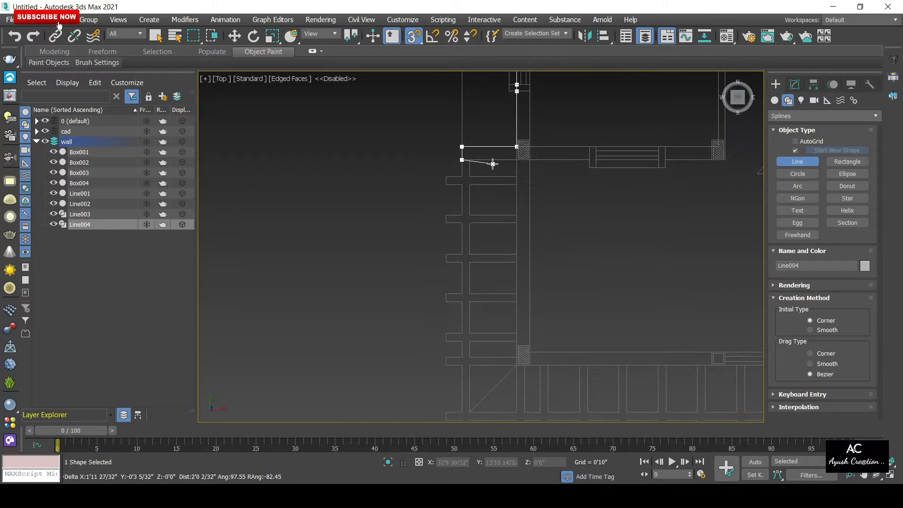
{"action": "scroll", "coordinate": [493, 164], "scroll_direction": "down", "scroll_amount": 3}
{"action": "scroll", "coordinate": [493, 164], "scroll_direction": "up", "scroll_amount": 6}
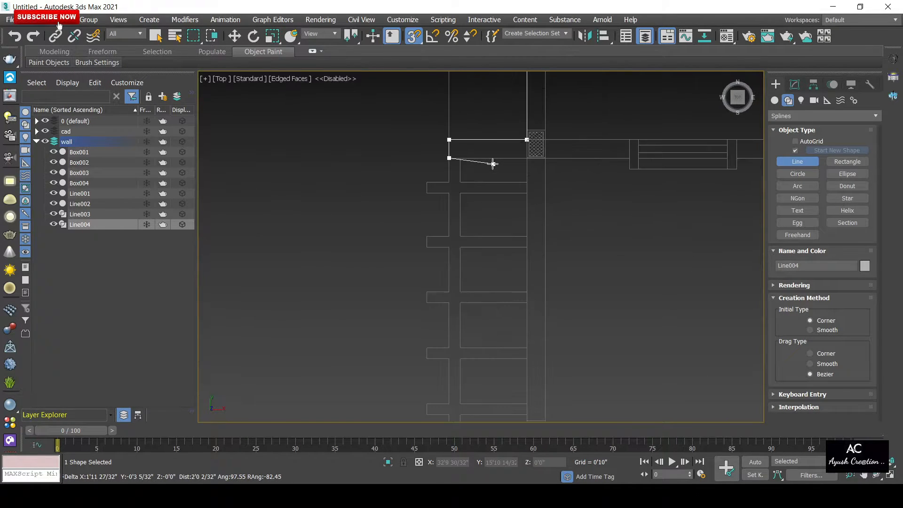
{"action": "scroll", "coordinate": [430, 178], "scroll_direction": "down", "scroll_amount": 2}
{"action": "middle_click_drag", "start_coordinate": [430, 178], "coordinate": [383, 189]}
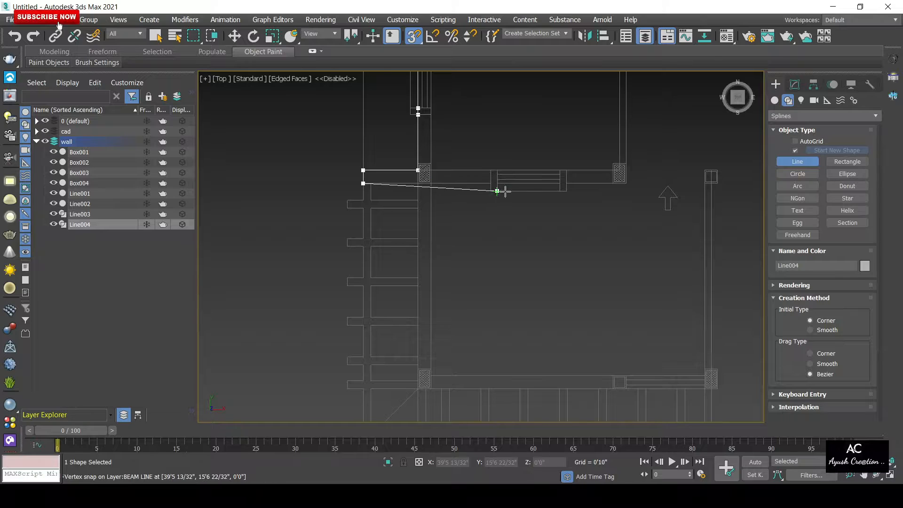
{"action": "scroll", "coordinate": [500, 191], "scroll_direction": "up", "scroll_amount": 3}
{"action": "left_click", "coordinate": [468, 173]}
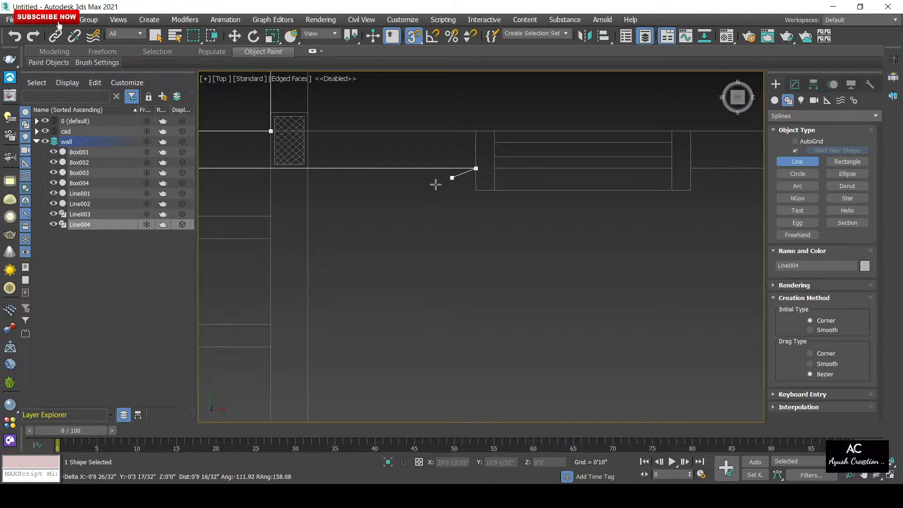
{"action": "left_click", "coordinate": [494, 168]}
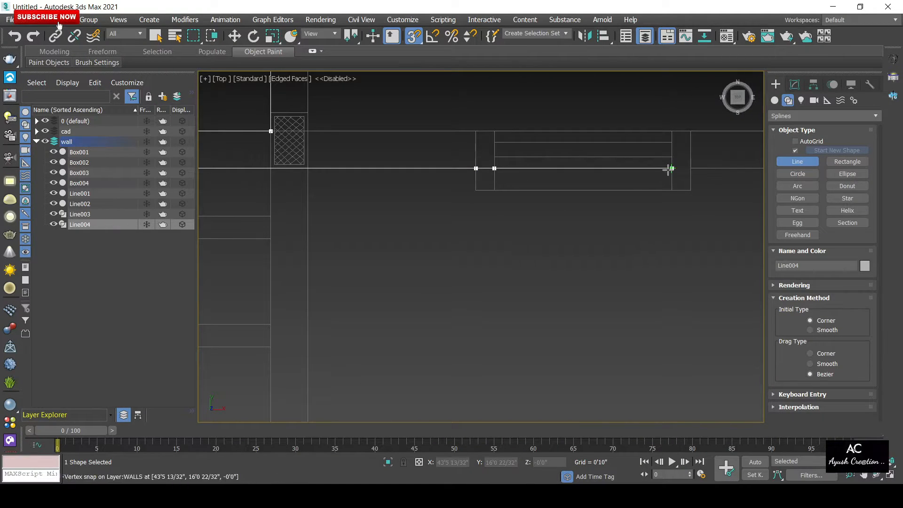
- Continue through both edges of the window's right frame and the column's lower-right corner to the hollow column beside the arrow
{"action": "scroll", "coordinate": [698, 191], "scroll_direction": "down", "scroll_amount": 3}
{"action": "middle_click_drag", "start_coordinate": [699, 192], "coordinate": [325, 191]}
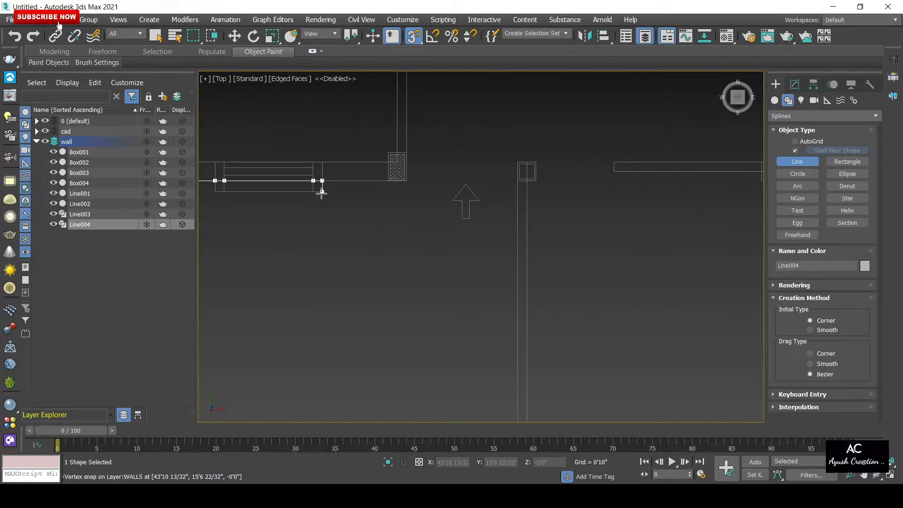
{"action": "scroll", "coordinate": [337, 192], "scroll_direction": "up", "scroll_amount": 3}
{"action": "left_click", "coordinate": [477, 169]}
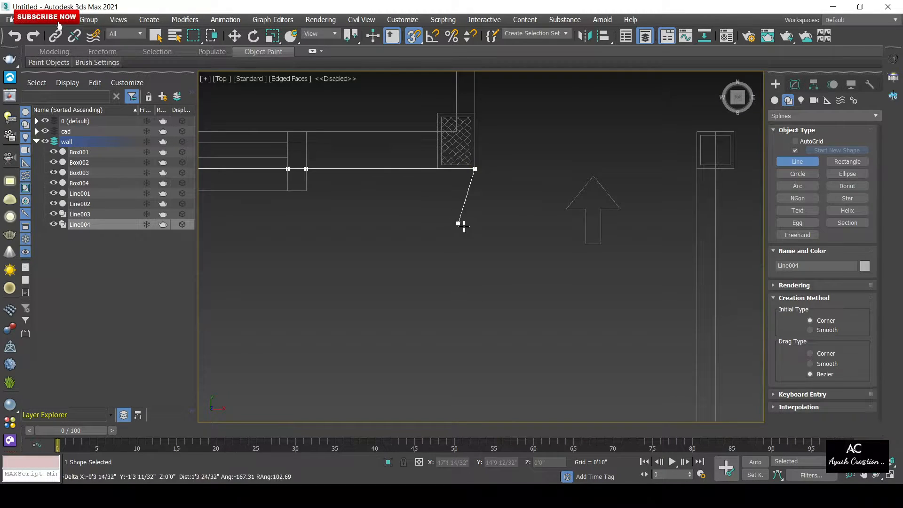
{"action": "middle_click_drag", "start_coordinate": [574, 210], "coordinate": [512, 187]}
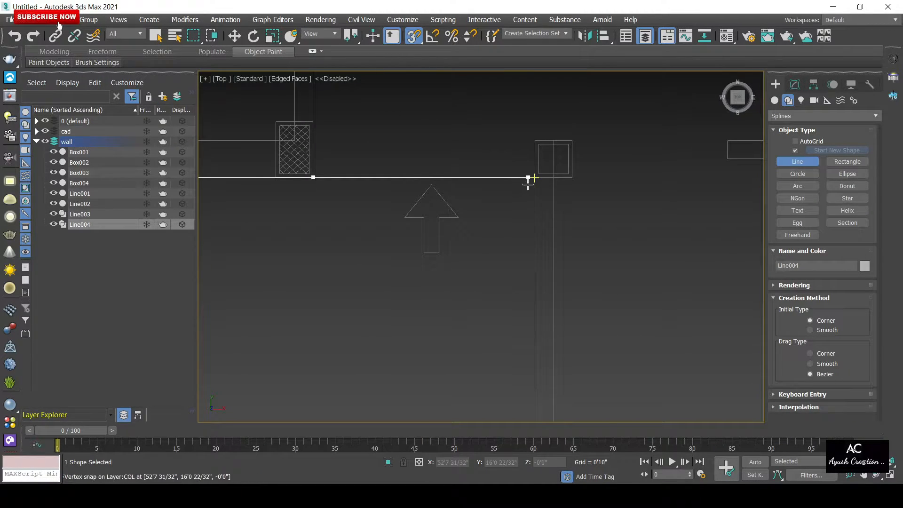
{"action": "left_click", "coordinate": [533, 185]}
- Extend the line straight down from the hollow column to the upper face of the horizontal wall at the hatched column
{"action": "scroll", "coordinate": [526, 256], "scroll_direction": "down", "scroll_amount": 4}
{"action": "middle_click_drag", "start_coordinate": [523, 257], "coordinate": [495, 178]}
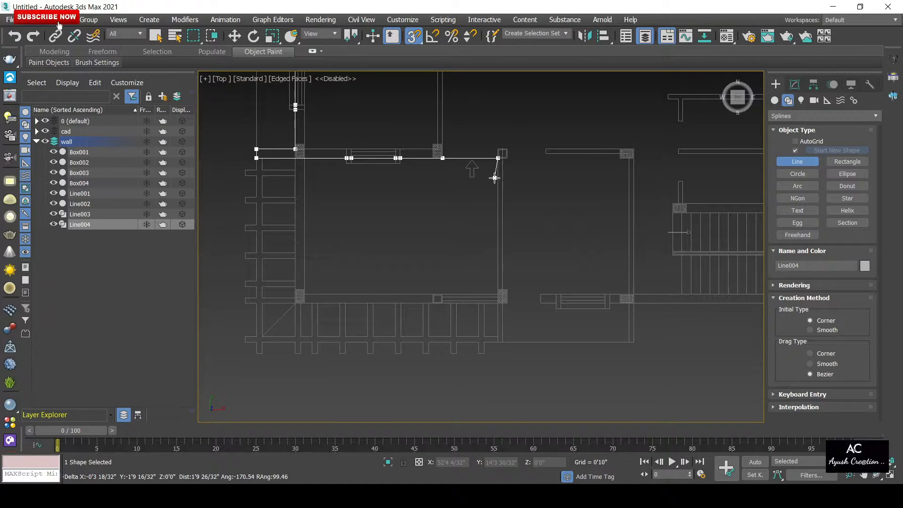
{"action": "scroll", "coordinate": [494, 178], "scroll_direction": "down", "scroll_amount": 4}
{"action": "scroll", "coordinate": [494, 233], "scroll_direction": "up", "scroll_amount": 9}
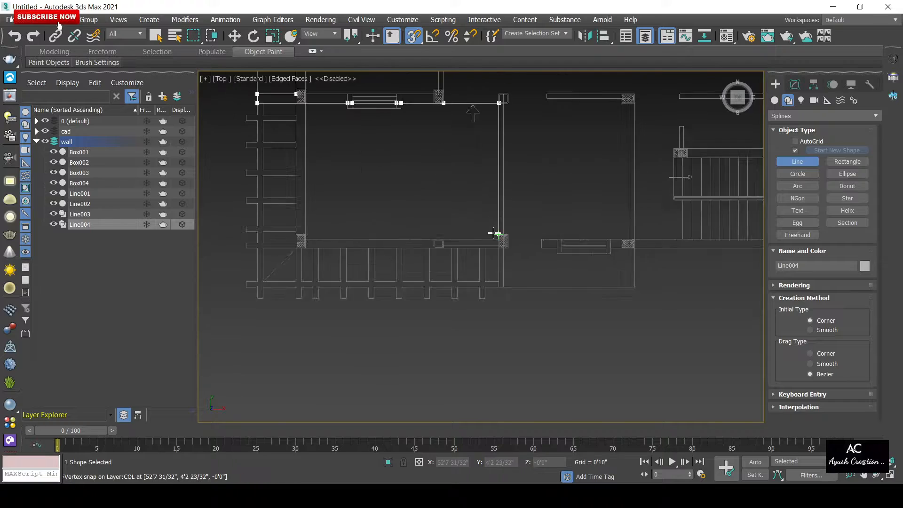
{"action": "scroll", "coordinate": [493, 234], "scroll_direction": "down", "scroll_amount": 5}
{"action": "mouse_move", "coordinate": [494, 236]}
{"action": "middle_mouse_down", "text": "alt"}
{"action": "mouse_move", "coordinate": [505, 190]}
{"action": "mouse_move", "coordinate": [515, 218]}
{"action": "mouse_move", "coordinate": [464, 224]}
{"action": "mouse_move", "coordinate": [484, 240]}
{"action": "mouse_move", "coordinate": [470, 242]}
{"action": "mouse_move", "coordinate": [510, 238]}
{"action": "mouse_move", "coordinate": [512, 222]}
{"action": "mouse_move", "coordinate": [492, 210]}
{"action": "mouse_move", "coordinate": [480, 250]}
{"action": "mouse_move", "coordinate": [409, 258]}
{"action": "middle_mouse_up", "text": "alt"}
{"action": "scroll", "coordinate": [459, 248], "scroll_direction": "up", "scroll_amount": 6}
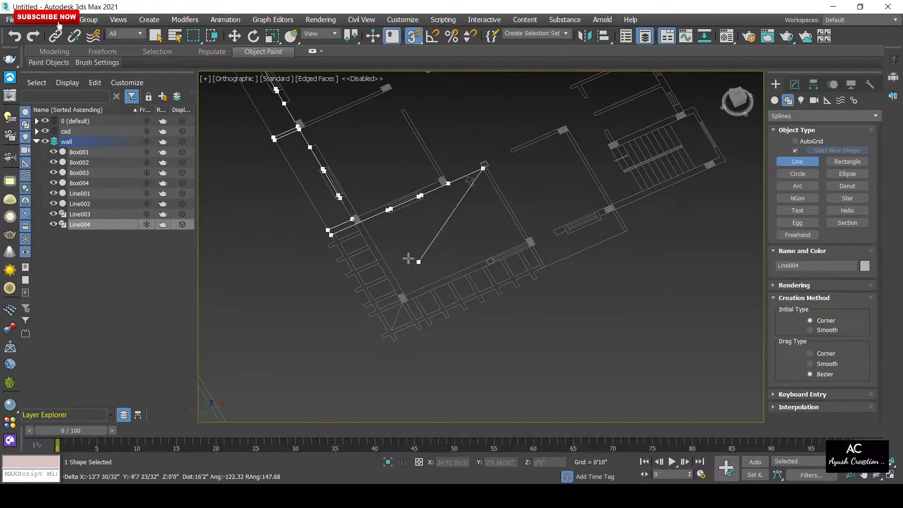
{"action": "scroll", "coordinate": [386, 230], "scroll_direction": "up", "scroll_amount": 3}
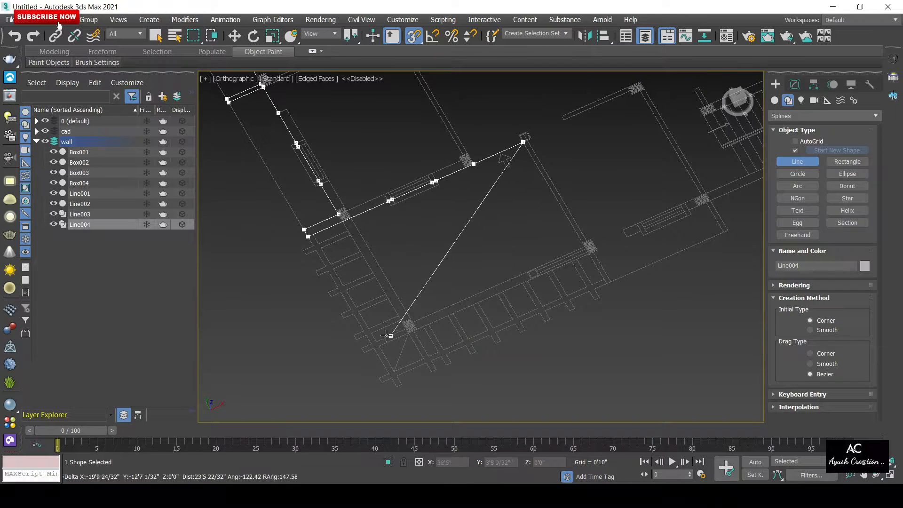
{"action": "key", "text": "t"}
{"action": "middle_click_drag", "start_coordinate": [720, 346], "coordinate": [518, 345]}
{"action": "scroll", "coordinate": [520, 345], "scroll_direction": "down", "scroll_amount": 3}
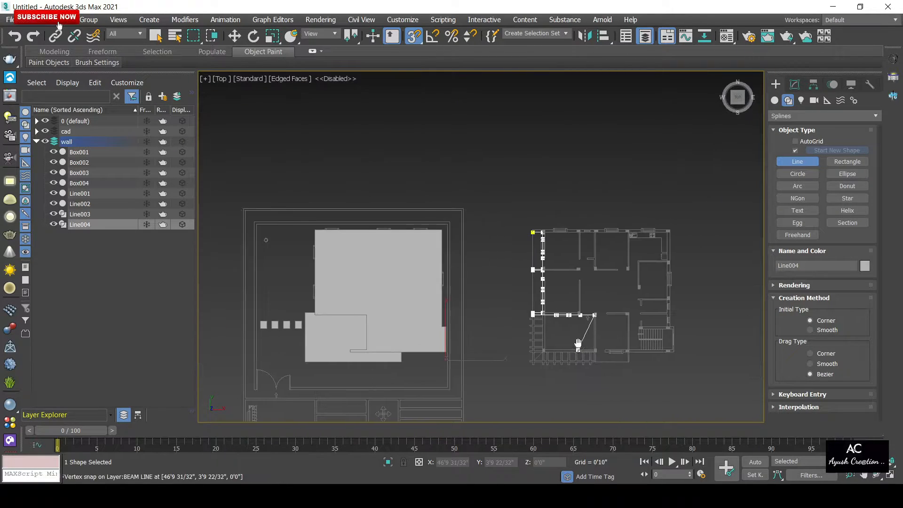
{"action": "scroll", "coordinate": [501, 347], "scroll_direction": "up", "scroll_amount": 8}
{"action": "scroll", "coordinate": [527, 358], "scroll_direction": "up", "scroll_amount": 4}
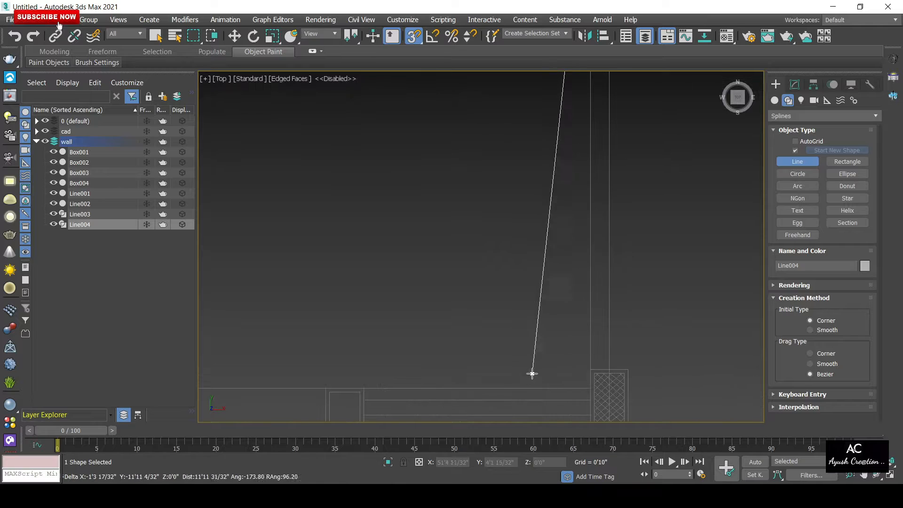
{"action": "middle_click_drag", "start_coordinate": [585, 378], "coordinate": [533, 318]}
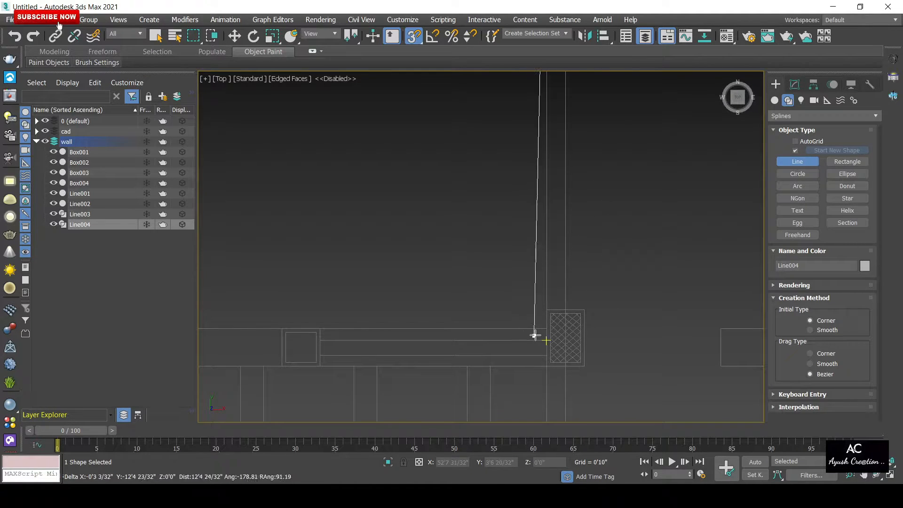
{"action": "left_click", "coordinate": [544, 328]}
- Continue down the hatched column's left side, adding a vertex at the wall's lower face, to the beam's lower end and across its thickness
{"action": "scroll", "coordinate": [520, 353], "scroll_direction": "down", "scroll_amount": 5}
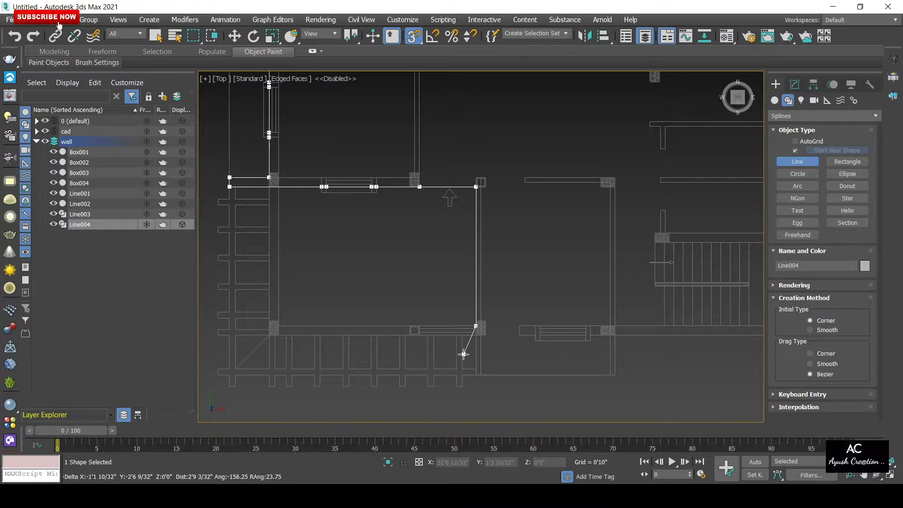
{"action": "middle_click_drag", "start_coordinate": [464, 355], "coordinate": [436, 356]}
{"action": "scroll", "coordinate": [440, 357], "scroll_direction": "up", "scroll_amount": 5}
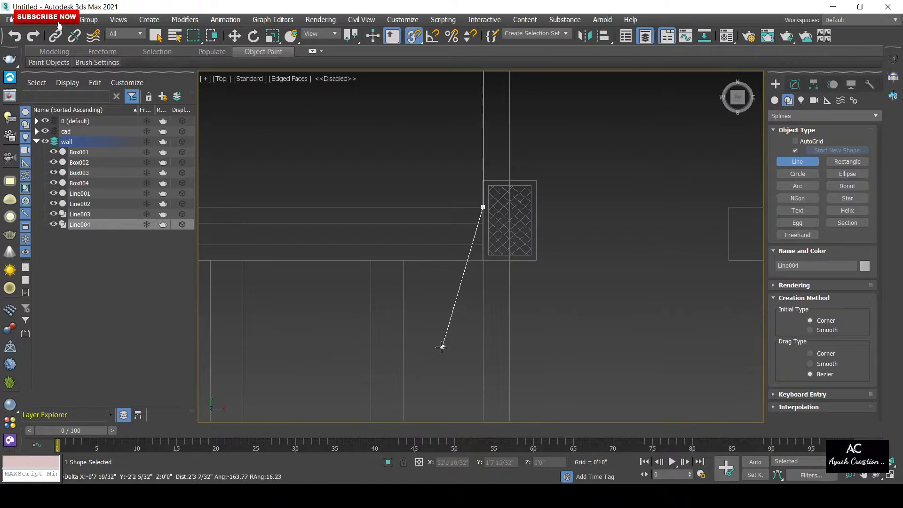
{"action": "left_click", "coordinate": [483, 261]}
{"action": "scroll", "coordinate": [470, 355], "scroll_direction": "down", "scroll_amount": 5}
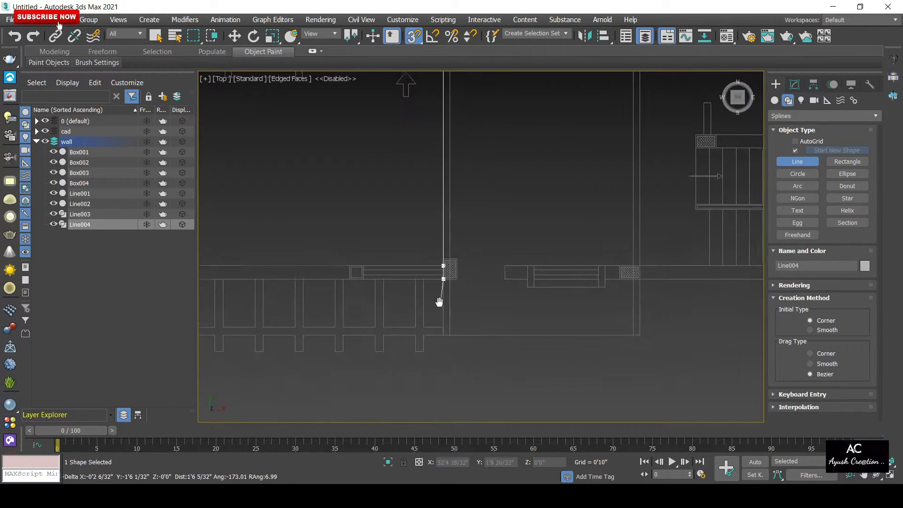
{"action": "scroll", "coordinate": [417, 307], "scroll_direction": "down", "scroll_amount": 3}
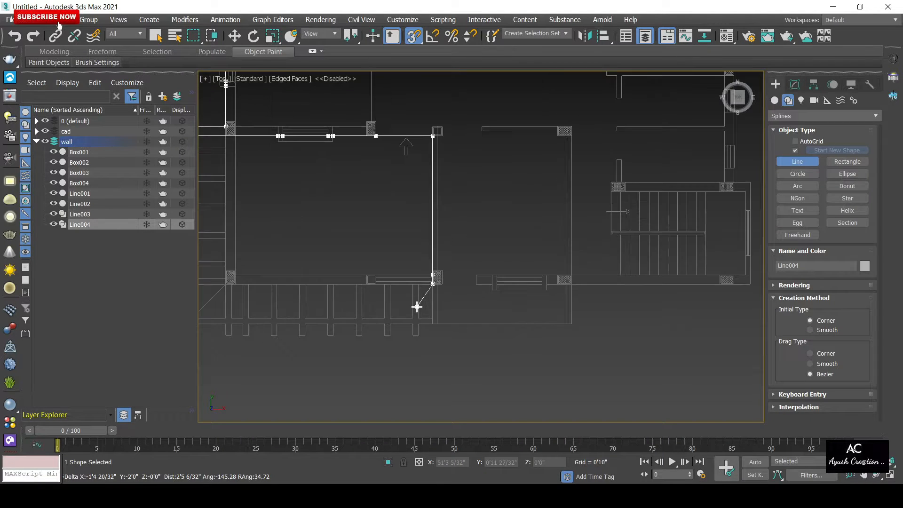
{"action": "scroll", "coordinate": [417, 307], "scroll_direction": "up", "scroll_amount": 5}
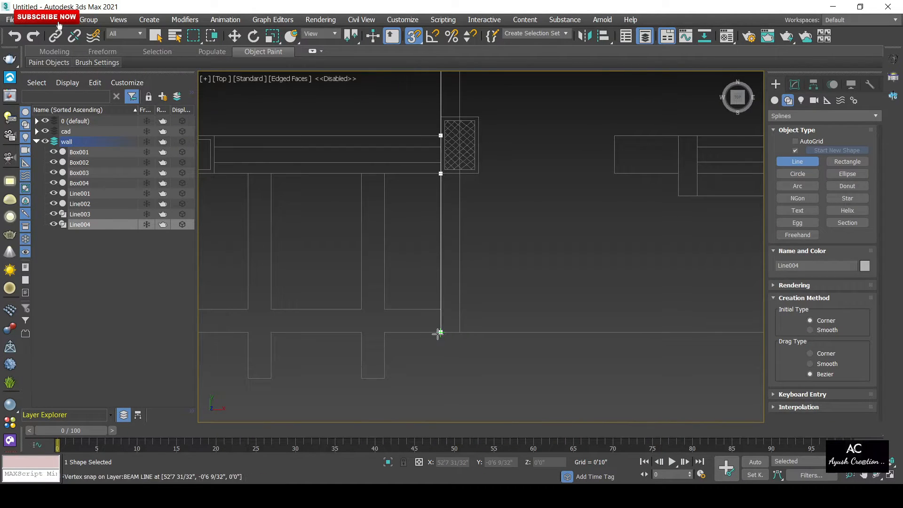
{"action": "left_click", "coordinate": [460, 333]}
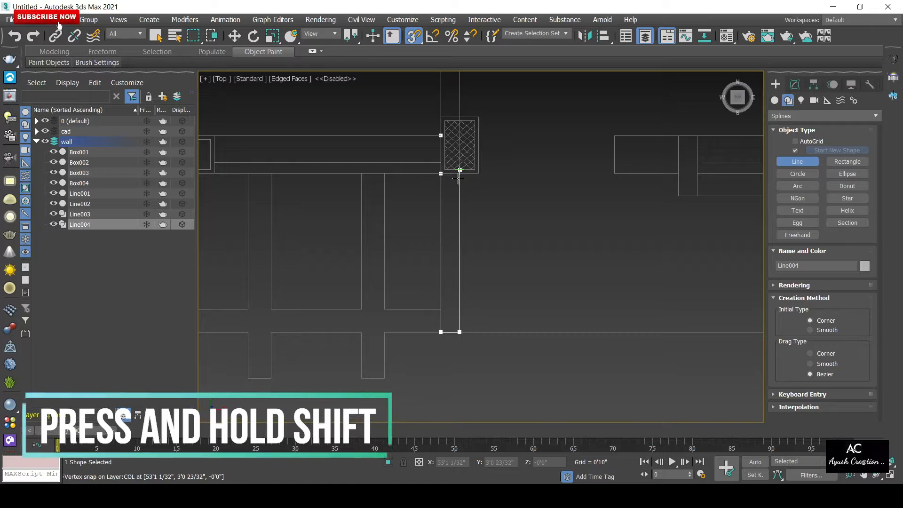
- Bring the line back up the beam to the column's lower edge and across the opening to the start of the next wall
{"action": "middle_click_drag", "start_coordinate": [510, 238], "coordinate": [430, 290]}
{"action": "scroll", "coordinate": [400, 268], "scroll_direction": "up", "scroll_amount": 3}
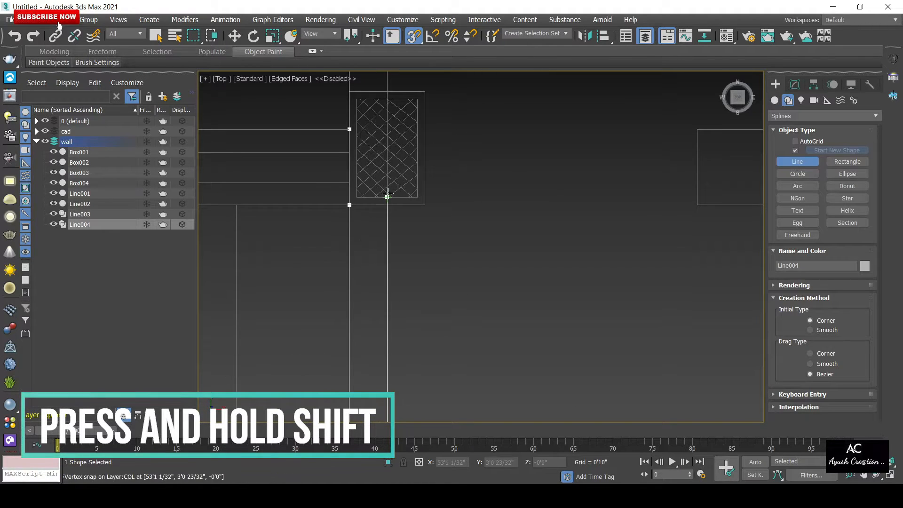
{"action": "left_click", "coordinate": [697, 202]}
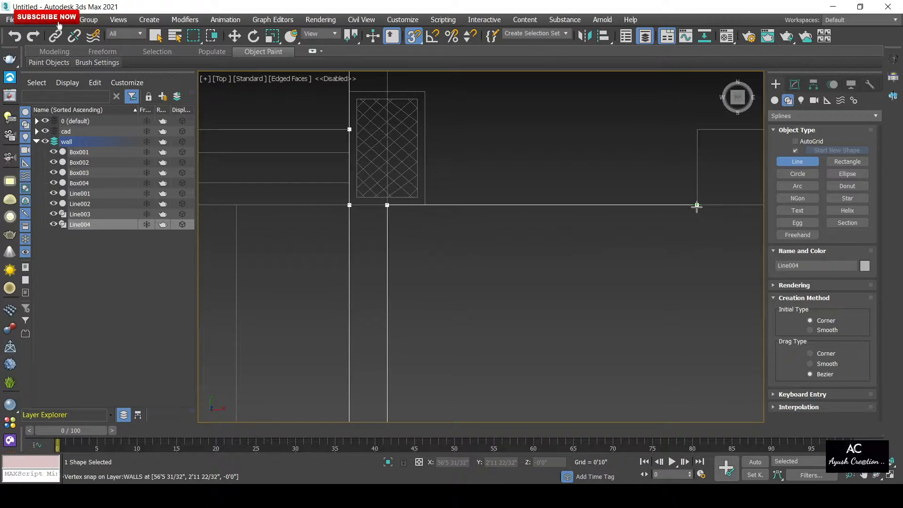
- Extend the line along the wall's lower face, adding vertices at both edges of the window's left and right frames
{"action": "scroll", "coordinate": [682, 366], "scroll_direction": "down", "scroll_amount": 3}
{"action": "middle_click_drag", "start_coordinate": [682, 366], "coordinate": [473, 359]}
{"action": "scroll", "coordinate": [473, 359], "scroll_direction": "down", "scroll_amount": 1}
{"action": "scroll", "coordinate": [473, 356], "scroll_direction": "up", "scroll_amount": 2}
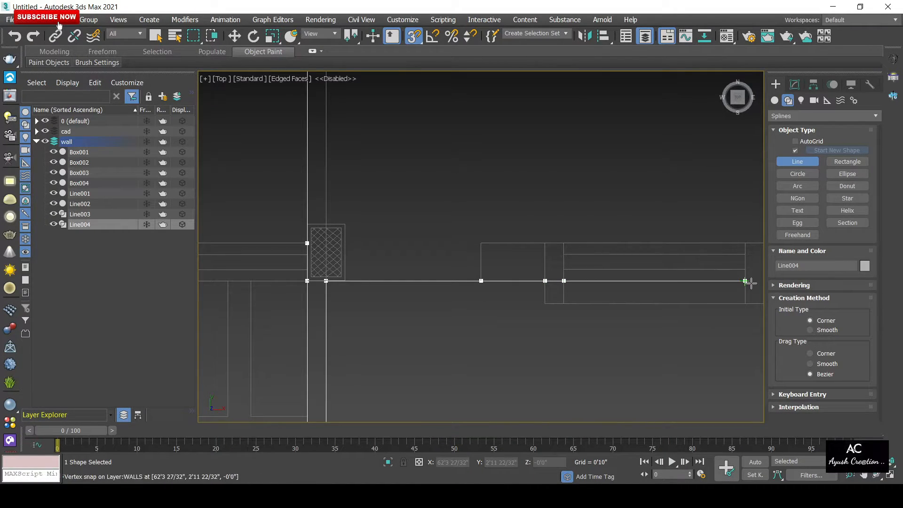
{"action": "middle_click_drag", "start_coordinate": [747, 286], "coordinate": [411, 320]}
{"action": "left_click", "coordinate": [420, 312]}
- Extend the line to the next column and trace the beam below it down, across its end, and back up to the wall
{"action": "scroll", "coordinate": [452, 347], "scroll_direction": "down", "scroll_amount": 3}
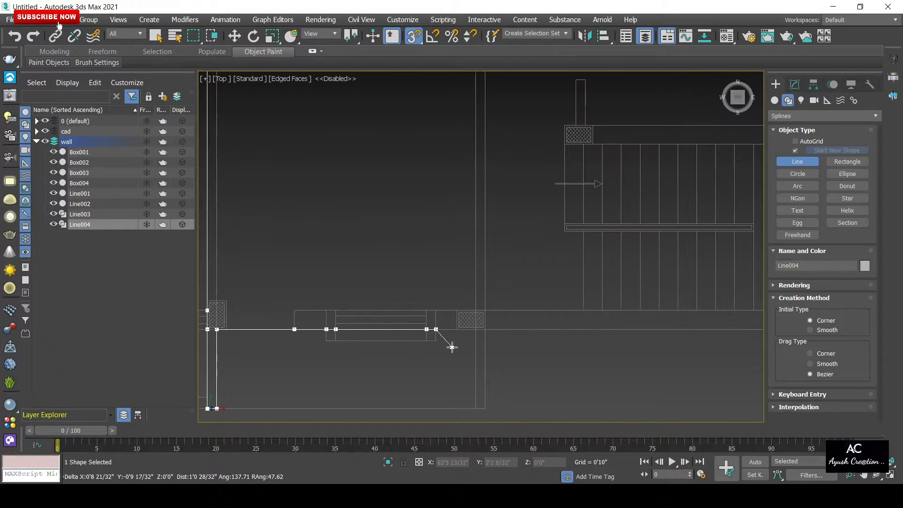
{"action": "middle_click_drag", "start_coordinate": [452, 347], "coordinate": [444, 282]}
{"action": "scroll", "coordinate": [459, 274], "scroll_direction": "up", "scroll_amount": 5}
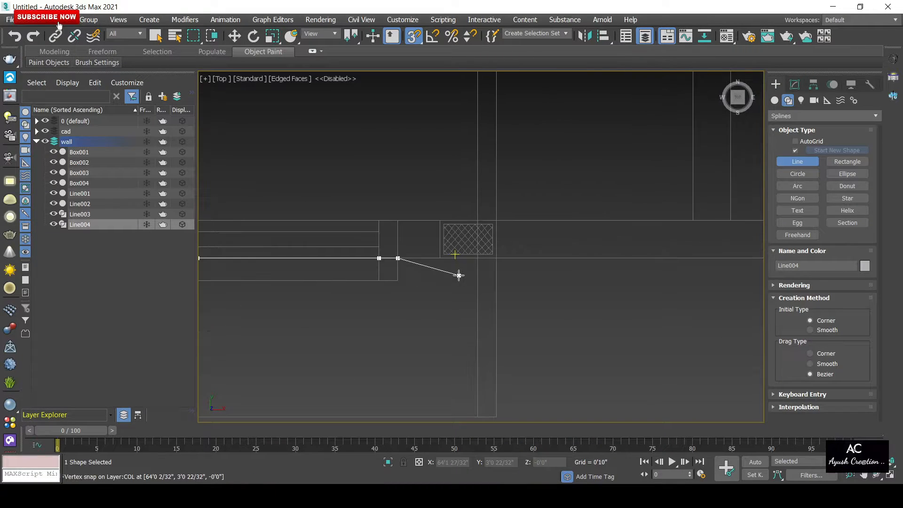
{"action": "left_click", "coordinate": [487, 252]}
{"action": "scroll", "coordinate": [470, 373], "scroll_direction": "down", "scroll_amount": 4}
{"action": "middle_click_drag", "start_coordinate": [470, 373], "coordinate": [448, 234]}
{"action": "scroll", "coordinate": [453, 285], "scroll_direction": "up", "scroll_amount": 2}
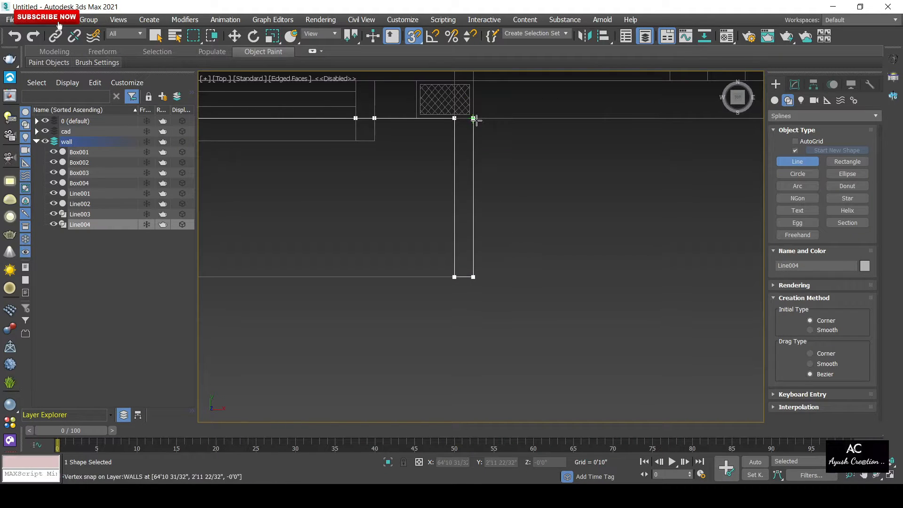
{"action": "left_click", "coordinate": [476, 121]}
- Run the line along the staircase wall's lower face to its outer corner and up to the stair window's lower edge
{"action": "scroll", "coordinate": [544, 290], "scroll_direction": "down", "scroll_amount": 4}
{"action": "middle_click_drag", "start_coordinate": [545, 291], "coordinate": [318, 343]}
{"action": "middle_click_drag", "start_coordinate": [559, 310], "coordinate": [445, 351]}
{"action": "scroll", "coordinate": [534, 324], "scroll_direction": "up", "scroll_amount": 4}
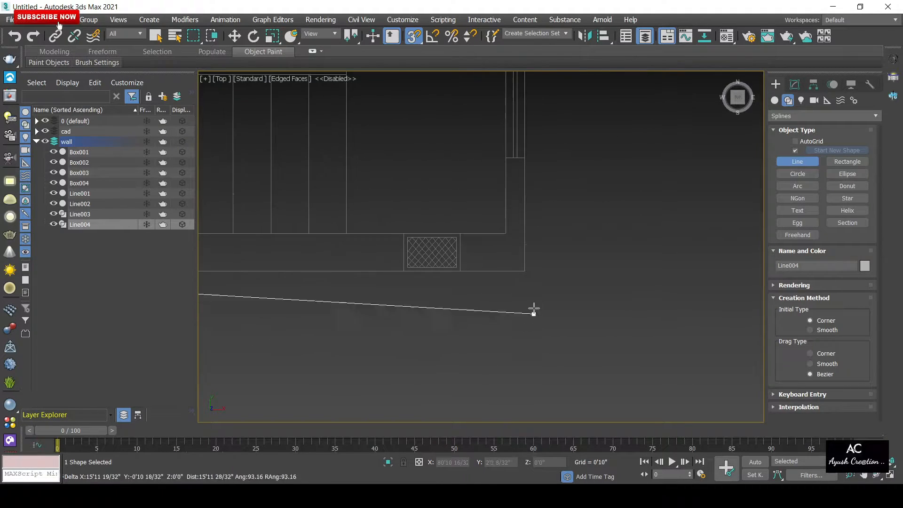
{"action": "middle_click_drag", "start_coordinate": [500, 341], "coordinate": [414, 432]}
{"action": "left_click", "coordinate": [438, 249]}
- Extend the line up past both edges of the stair window to the staircase's outer corner, and across to the column's outer edge
{"action": "scroll", "coordinate": [454, 314], "scroll_direction": "down", "scroll_amount": 2}
{"action": "middle_click_drag", "start_coordinate": [454, 314], "coordinate": [453, 421]}
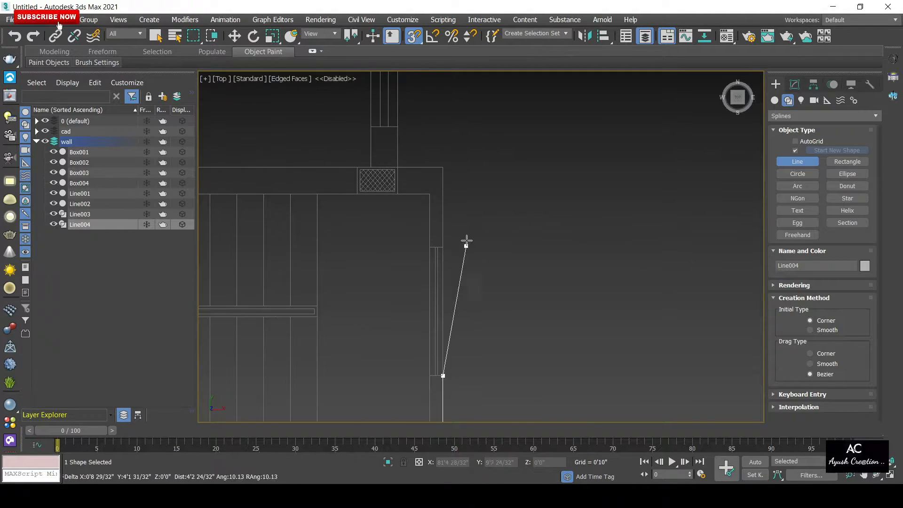
{"action": "scroll", "coordinate": [465, 241], "scroll_direction": "up", "scroll_amount": 2}
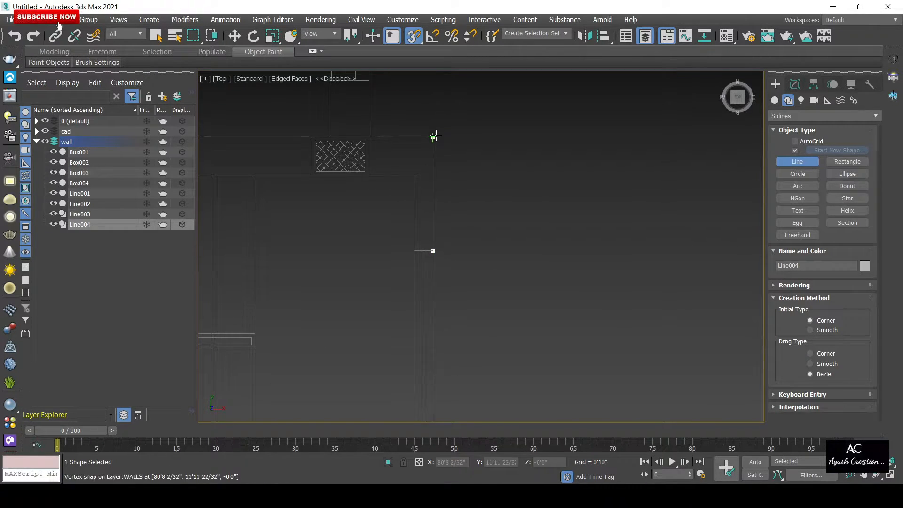
{"action": "left_click", "coordinate": [372, 136]}
{"action": "middle_click_drag", "start_coordinate": [367, 238], "coordinate": [389, 417]}
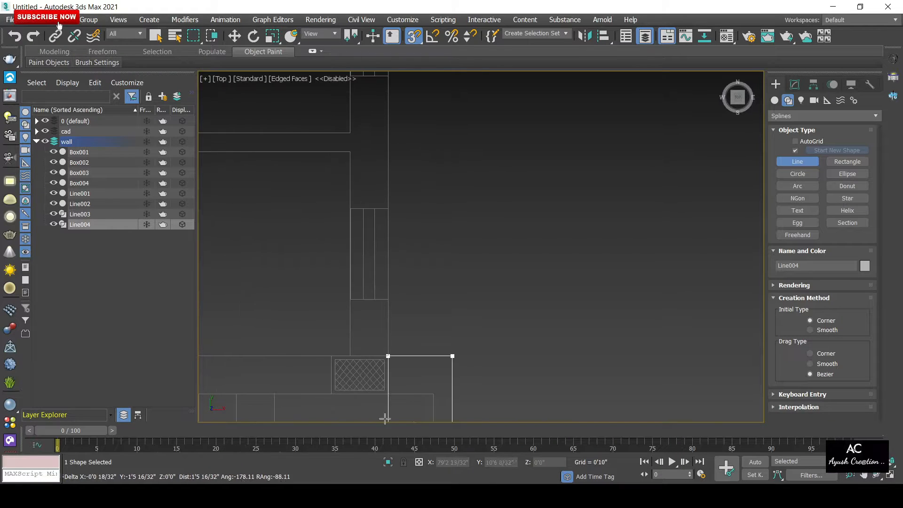
- Extend the line up the right outer wall, adding vertices at the lower and upper edges of the two small windows
{"action": "scroll", "coordinate": [381, 400], "scroll_direction": "down", "scroll_amount": 4}
{"action": "scroll", "coordinate": [473, 258], "scroll_direction": "down", "scroll_amount": 3}
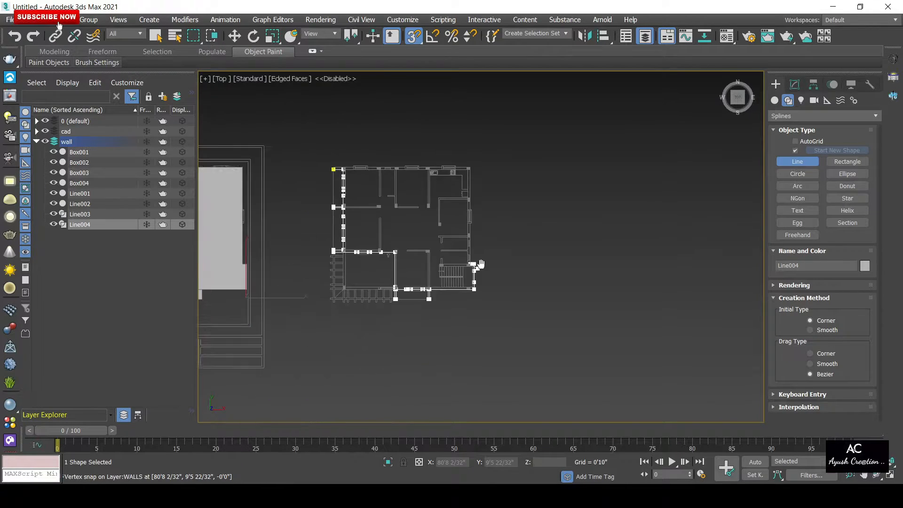
{"action": "scroll", "coordinate": [484, 254], "scroll_direction": "up", "scroll_amount": 8}
{"action": "middle_click_drag", "start_coordinate": [456, 273], "coordinate": [455, 391]}
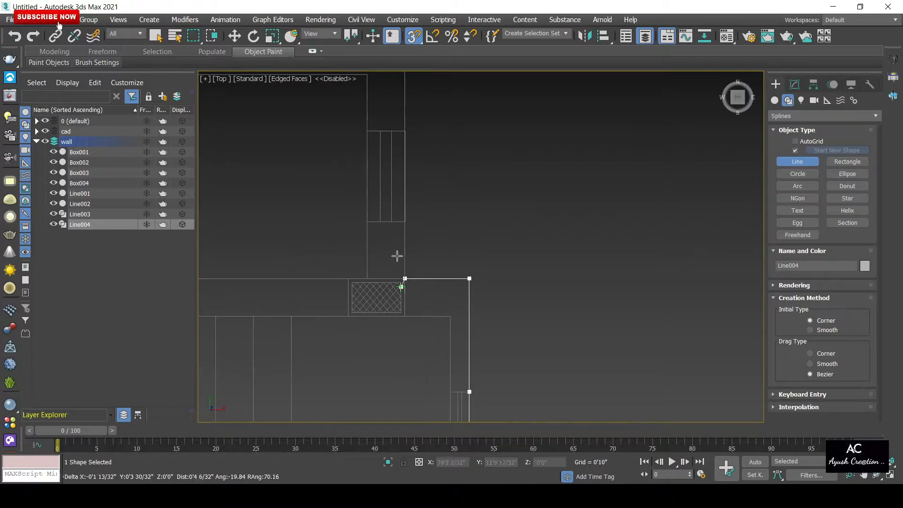
{"action": "left_click", "coordinate": [405, 131]}
{"action": "middle_click_drag", "start_coordinate": [406, 126], "coordinate": [431, 331]}
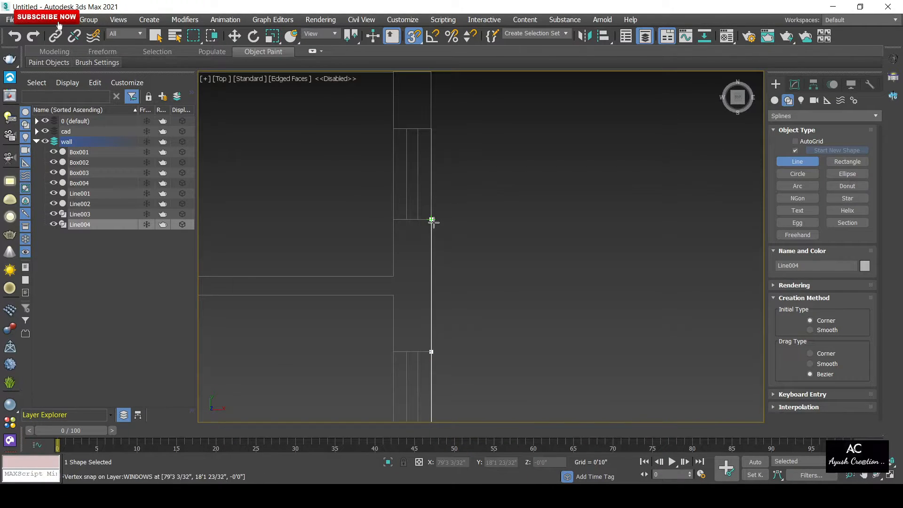
{"action": "left_click", "coordinate": [431, 126]}
{"action": "scroll", "coordinate": [431, 126], "scroll_direction": "down", "scroll_amount": 3}
{"action": "middle_click_drag", "start_coordinate": [434, 125], "coordinate": [433, 262]}
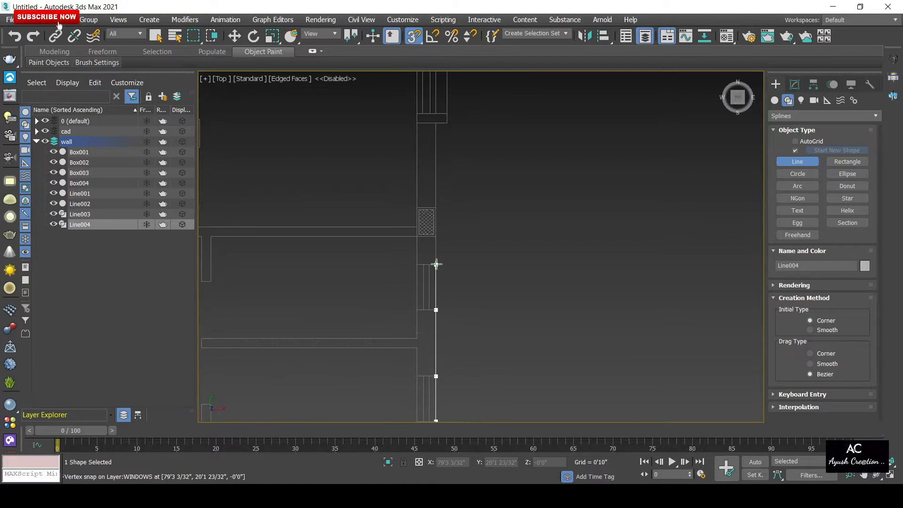
- Continue up the right outer wall past the column, adding vertices at both edges of the framed window's lower and upper frames
{"action": "scroll", "coordinate": [433, 262], "scroll_direction": "down", "scroll_amount": 1}
{"action": "middle_click_drag", "start_coordinate": [447, 175], "coordinate": [447, 182]}
{"action": "scroll", "coordinate": [437, 333], "scroll_direction": "up", "scroll_amount": 3}
{"action": "scroll", "coordinate": [418, 147], "scroll_direction": "up", "scroll_amount": 2}
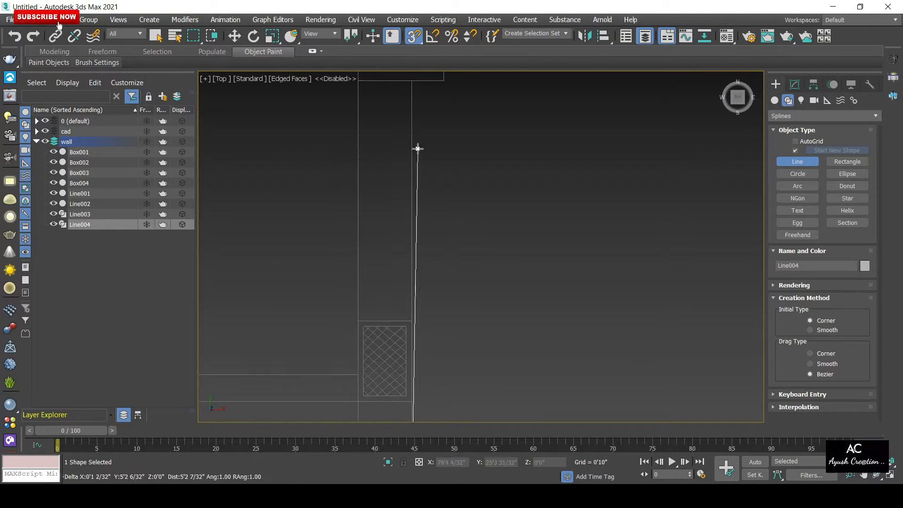
{"action": "scroll", "coordinate": [415, 299], "scroll_direction": "up", "scroll_amount": 2}
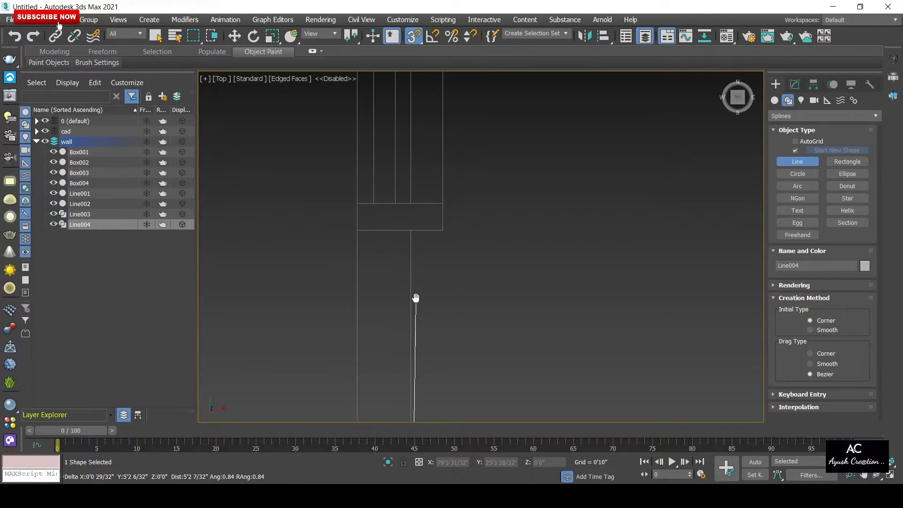
{"action": "left_click", "coordinate": [411, 202]}
{"action": "scroll", "coordinate": [408, 202], "scroll_direction": "down", "scroll_amount": 2}
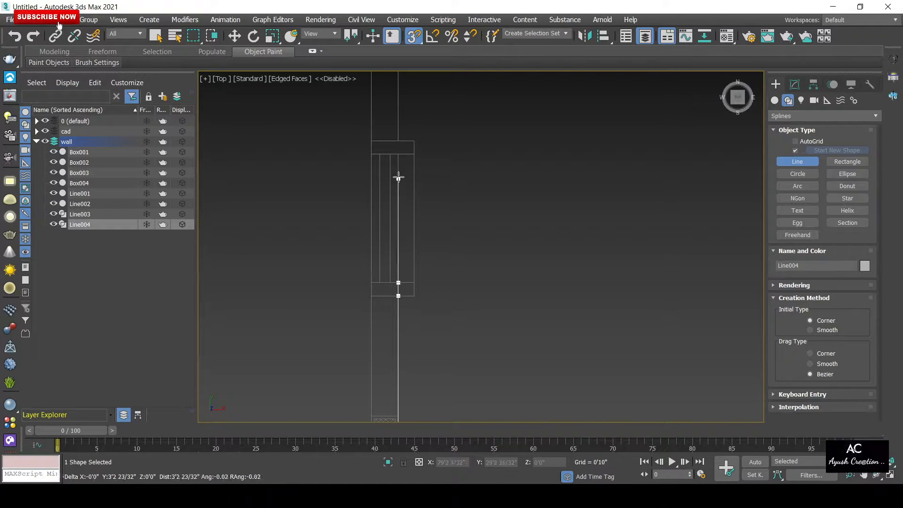
{"action": "left_click", "coordinate": [399, 154]}
{"action": "scroll", "coordinate": [398, 141], "scroll_direction": "down", "scroll_amount": 3}
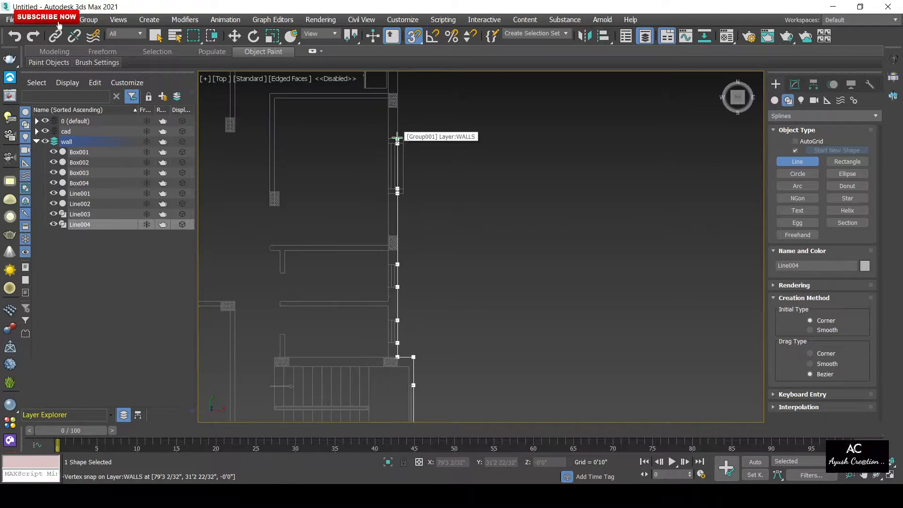
- Run the line up to the kitchen's outer corner and along the upper wall, adding vertices at the kitchen window's frame edges
{"action": "middle_click_drag", "start_coordinate": [398, 137], "coordinate": [388, 338]}
{"action": "scroll", "coordinate": [394, 264], "scroll_direction": "up", "scroll_amount": 2}
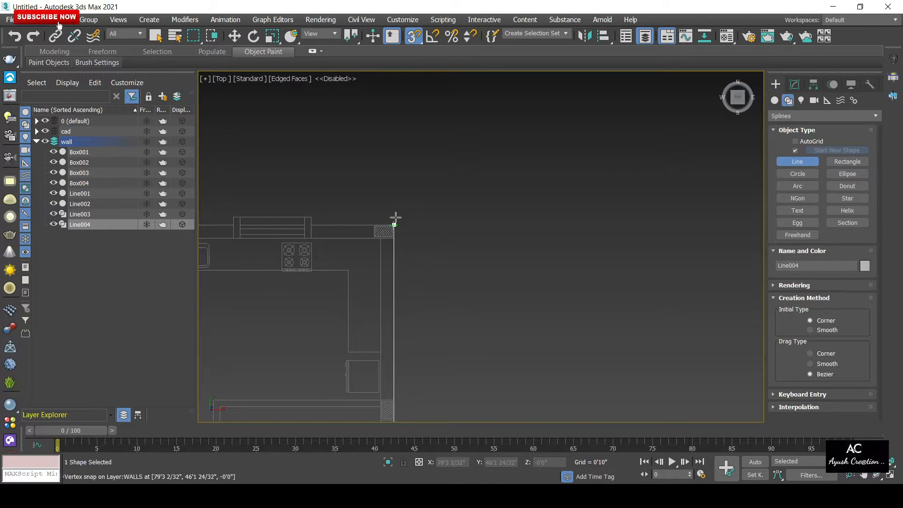
{"action": "scroll", "coordinate": [511, 244], "scroll_direction": "up", "scroll_amount": 3}
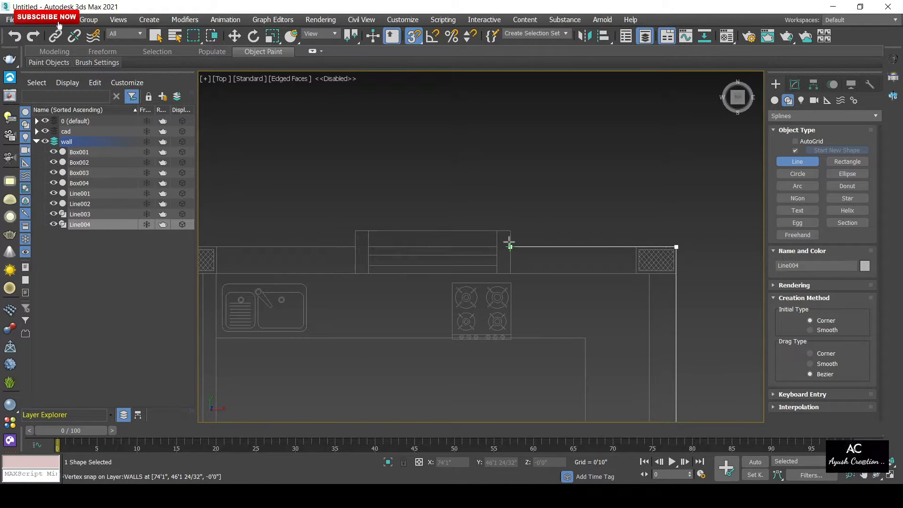
{"action": "left_click", "coordinate": [498, 247]}
{"action": "left_click", "coordinate": [369, 246]}
{"action": "left_click", "coordinate": [355, 247]}
- Extend the line left past the kitchen column, adding vertices at both frames of the next room's window
{"action": "middle_click_drag", "start_coordinate": [355, 247], "coordinate": [681, 263]}
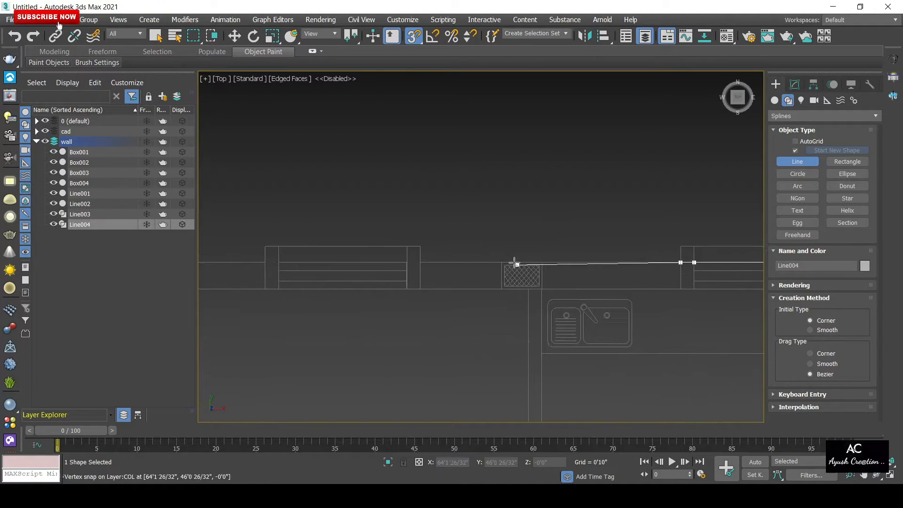
{"action": "left_click", "coordinate": [420, 262]}
{"action": "left_click", "coordinate": [407, 262]}
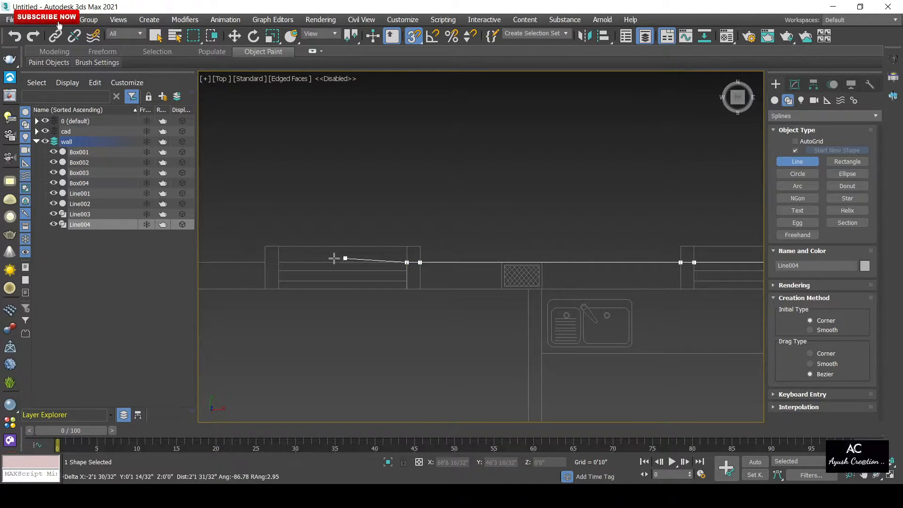
{"action": "left_click", "coordinate": [263, 262]}
{"action": "scroll", "coordinate": [263, 262], "scroll_direction": "down", "scroll_amount": 4}
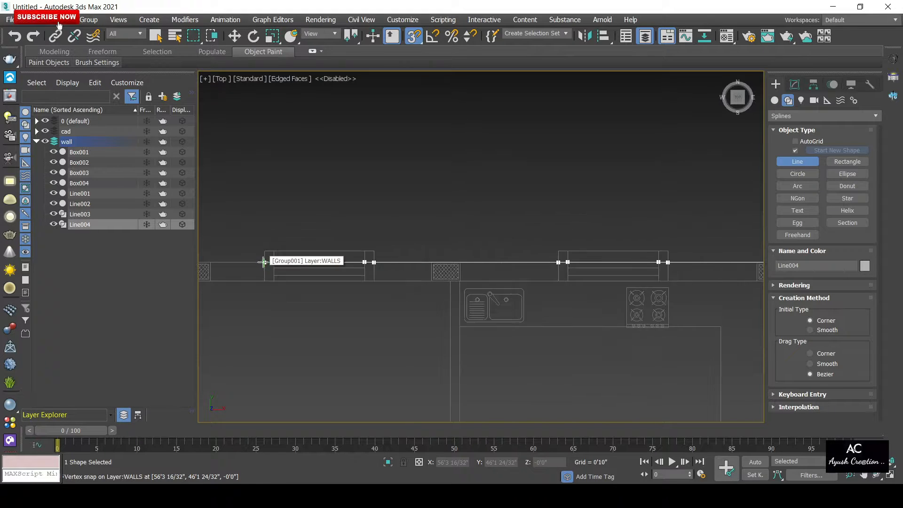
- Continue along the upper wall, adding vertices at both edges of the small window between the two columns
{"action": "middle_click_drag", "start_coordinate": [263, 262], "coordinate": [545, 265]}
{"action": "scroll", "coordinate": [464, 256], "scroll_direction": "up", "scroll_amount": 4}
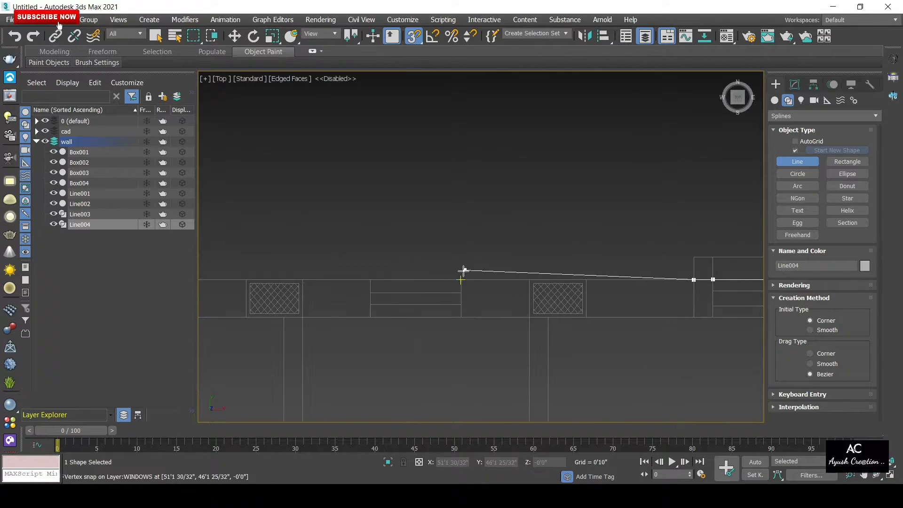
{"action": "left_click", "coordinate": [398, 274]}
{"action": "middle_click_drag", "start_coordinate": [329, 269], "coordinate": [591, 276]}
- Extend the line along the upper wall, adding vertices at both frames of the upper-left room's window
{"action": "scroll", "coordinate": [271, 275], "scroll_direction": "down", "scroll_amount": 6}
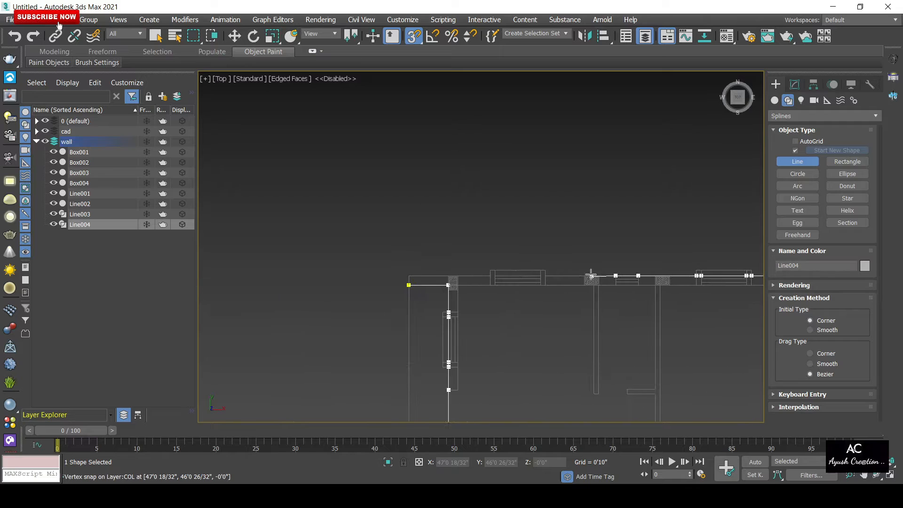
{"action": "scroll", "coordinate": [559, 273], "scroll_direction": "up", "scroll_amount": 6}
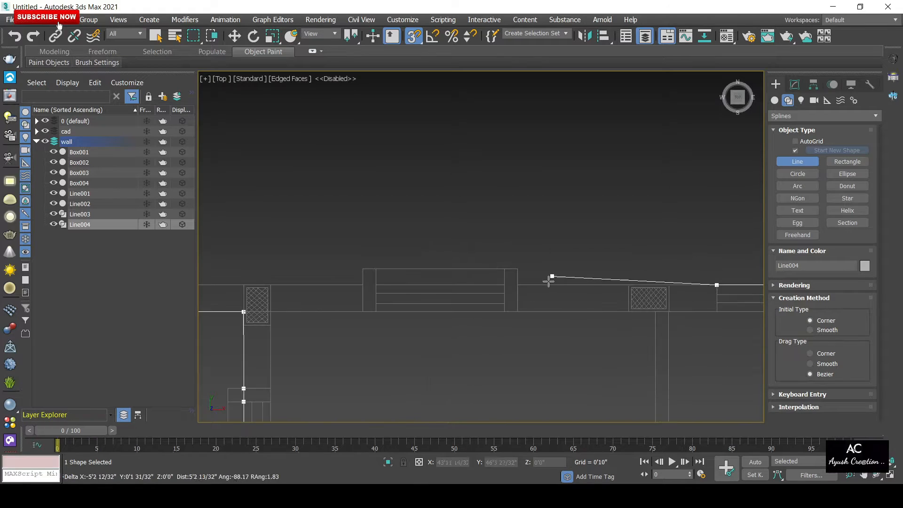
{"action": "left_click", "coordinate": [504, 284]}
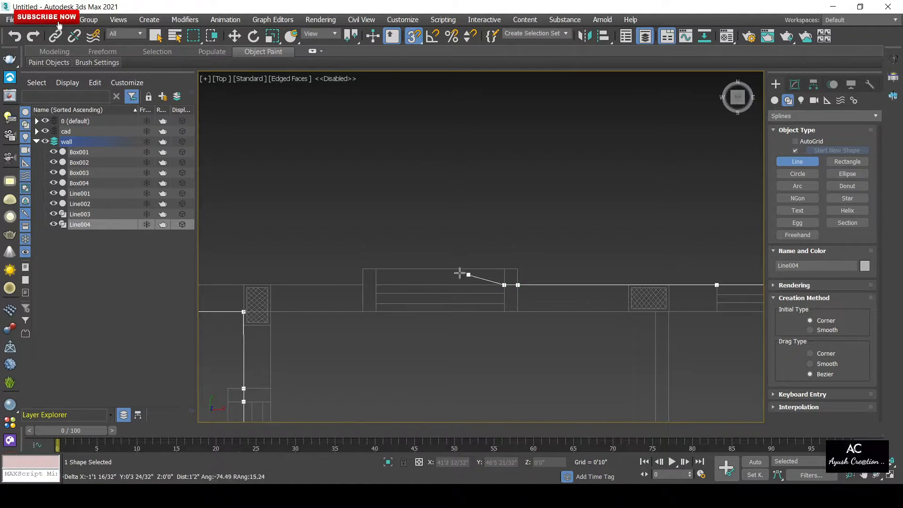
{"action": "left_click", "coordinate": [361, 282]}
- Bring the line to the beam's upper-left corner and down to its starting vertex, and close the outer wall spline
{"action": "scroll", "coordinate": [361, 283], "scroll_direction": "down", "scroll_amount": 4}
{"action": "middle_click_drag", "start_coordinate": [202, 282], "coordinate": [341, 277]}
{"action": "scroll", "coordinate": [341, 278], "scroll_direction": "up", "scroll_amount": 4}
{"action": "left_click", "coordinate": [406, 278]}
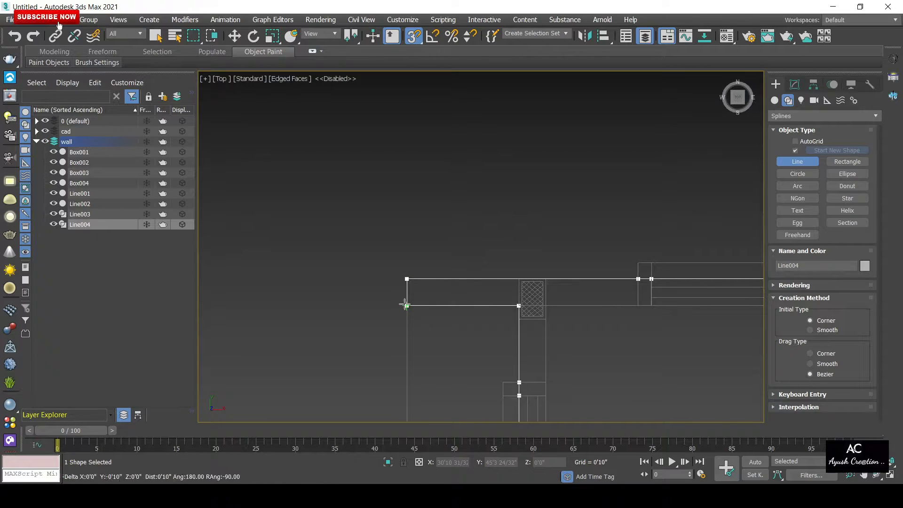
{"action": "left_click", "coordinate": [406, 306]}
{"action": "left_click", "coordinate": [427, 257]}
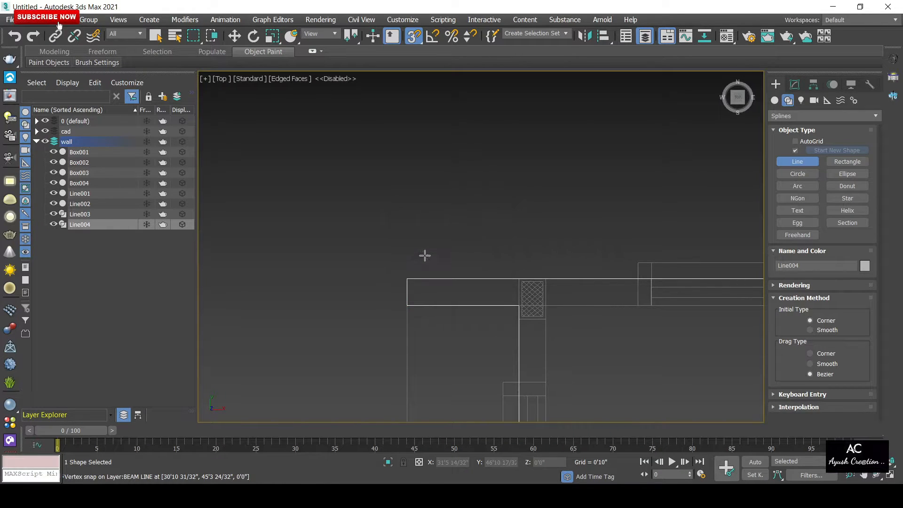
- Try lifting the closed outer outline along the Z axis in an angled view
{"action": "scroll", "coordinate": [488, 298], "scroll_direction": "down", "scroll_amount": 8}
{"action": "scroll", "coordinate": [450, 268], "scroll_direction": "up", "scroll_amount": 8}
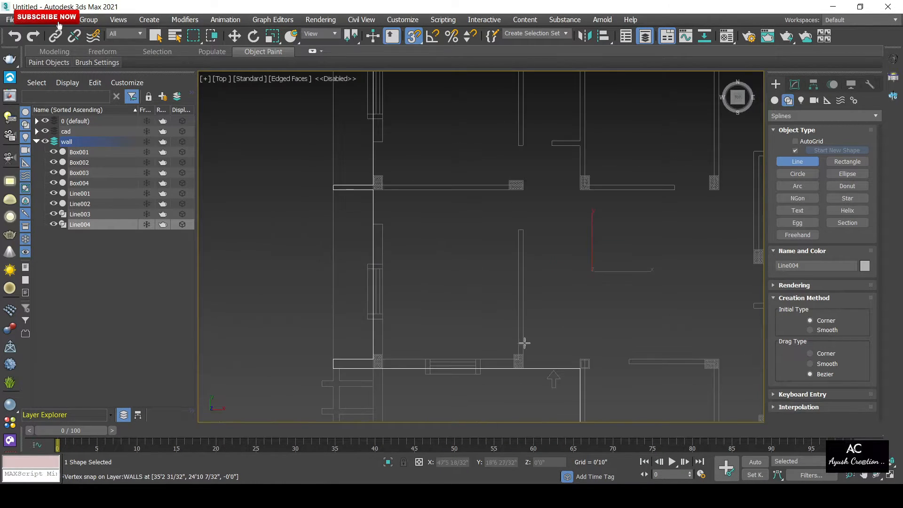
{"action": "middle_click_drag", "start_coordinate": [308, 343], "coordinate": [399, 336], "text": "alt"}
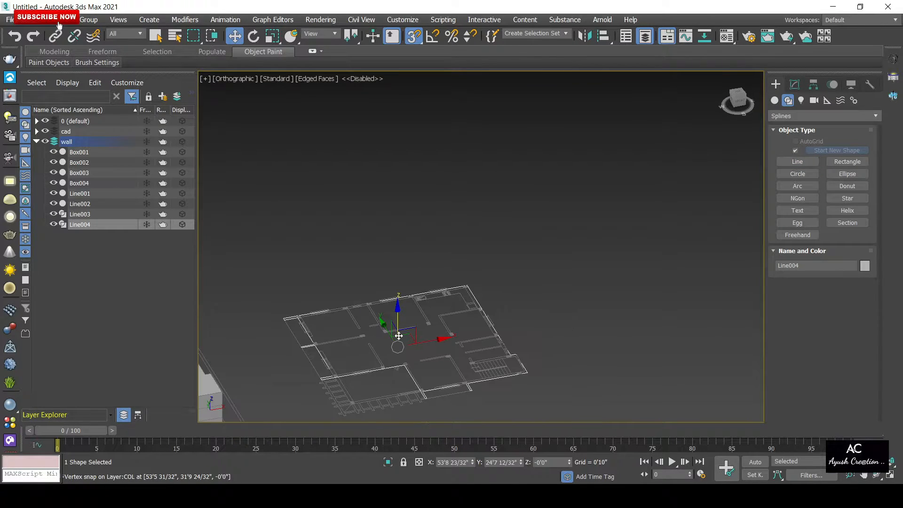
{"action": "left_click_drag", "start_coordinate": [398, 324], "coordinate": [395, 216]}
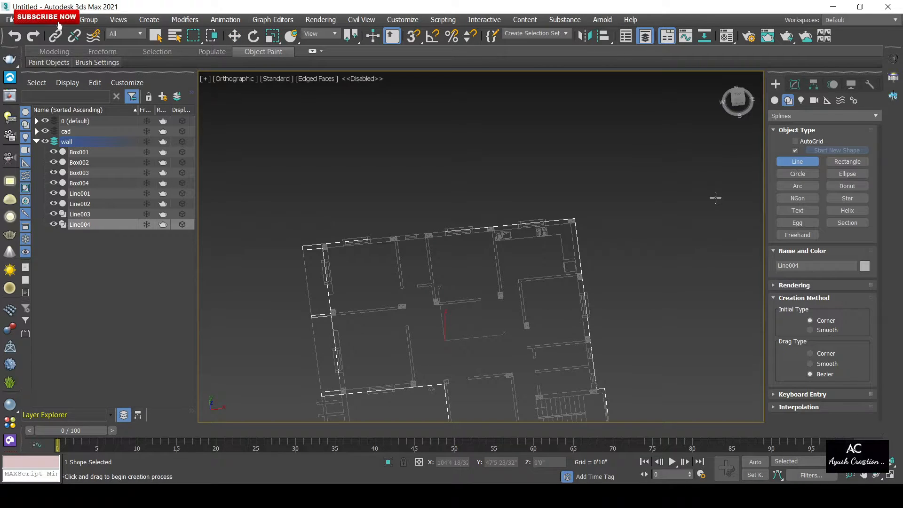
- Return to the top view at the upper-left room's inner corner and turn snapping back on for the Line tool
{"action": "key", "text": "t"}
{"action": "scroll", "coordinate": [350, 129], "scroll_direction": "up", "scroll_amount": 5}
{"action": "middle_click_drag", "start_coordinate": [350, 129], "coordinate": [367, 273]}
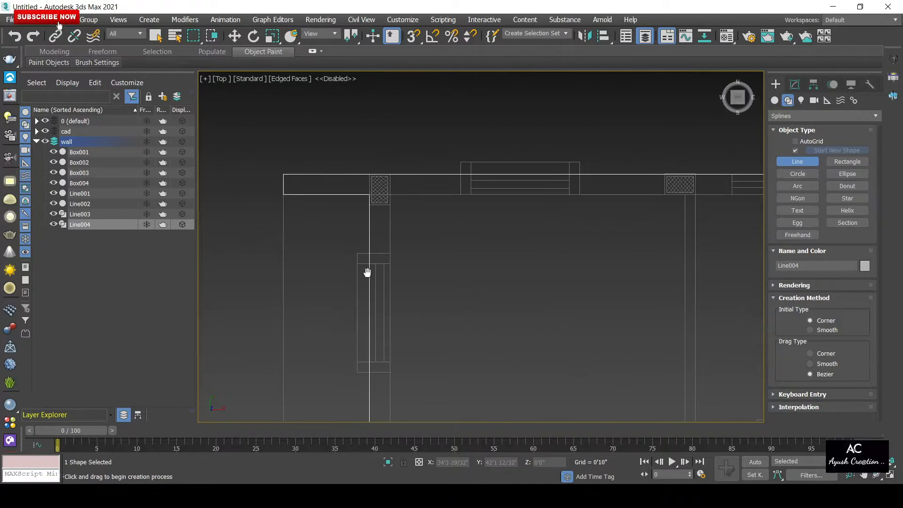
{"action": "scroll", "coordinate": [405, 235], "scroll_direction": "up", "scroll_amount": 3}
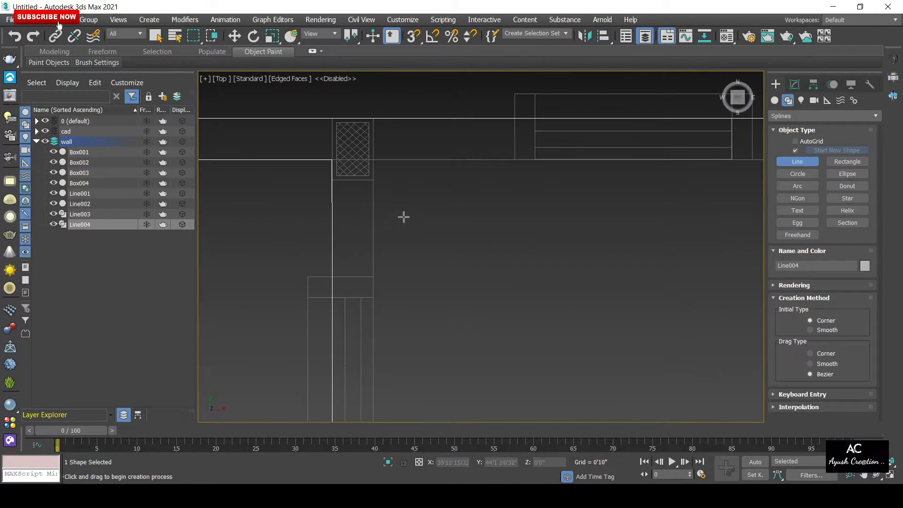
{"action": "key", "text": "s"}
{"action": "left_click", "coordinate": [375, 161]}
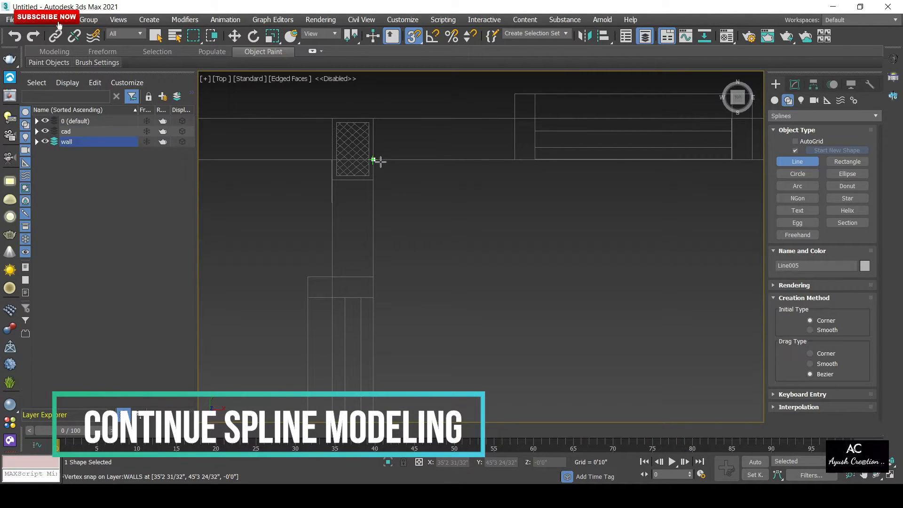
{"action": "left_click", "coordinate": [372, 282]}
{"action": "left_click", "coordinate": [373, 298]}
{"action": "scroll", "coordinate": [374, 299], "scroll_direction": "down", "scroll_amount": 3}
{"action": "middle_click_drag", "start_coordinate": [387, 314], "coordinate": [373, 151]}
{"action": "scroll", "coordinate": [373, 151], "scroll_direction": "up", "scroll_amount": 3}
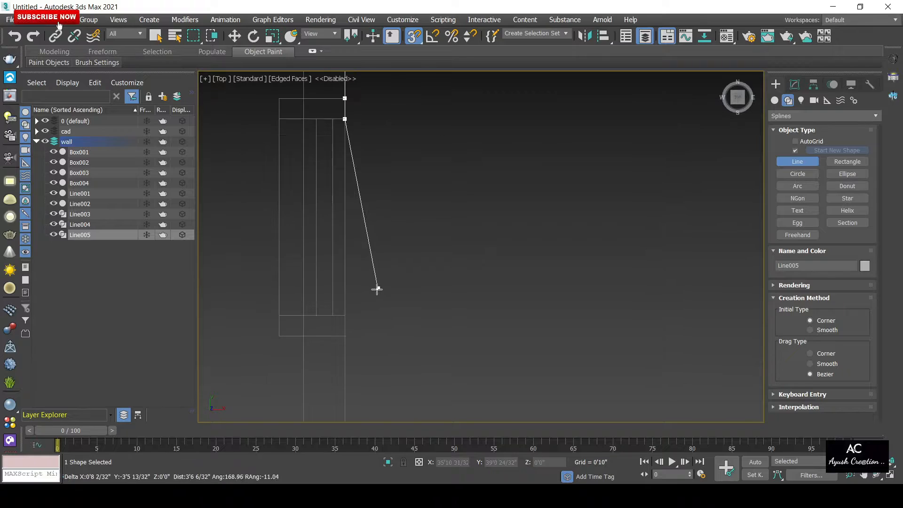
{"action": "left_click", "coordinate": [347, 338]}
{"action": "scroll", "coordinate": [347, 339], "scroll_direction": "down", "scroll_amount": 3}
{"action": "middle_click_drag", "start_coordinate": [343, 320], "coordinate": [336, 269]}
{"action": "left_click", "coordinate": [330, 271]}
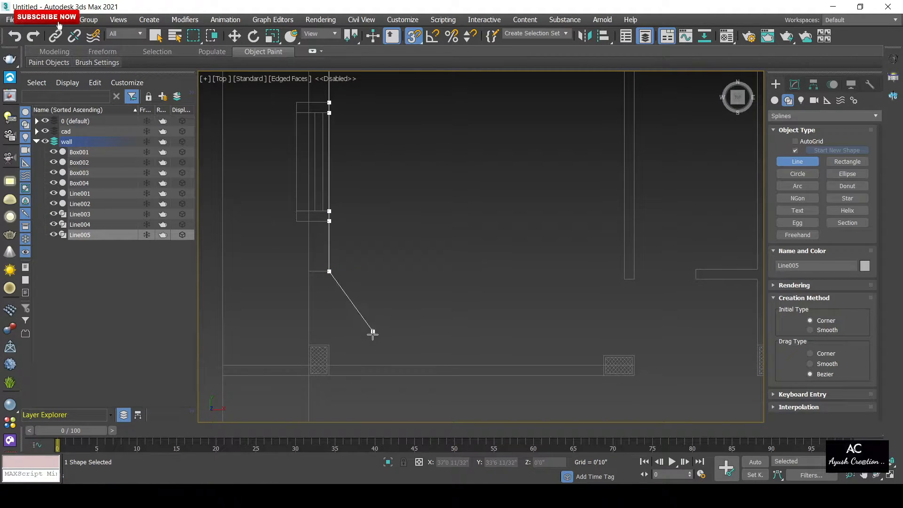
{"action": "scroll", "coordinate": [345, 368], "scroll_direction": "up", "scroll_amount": 3}
{"action": "left_click", "coordinate": [313, 360]}
{"action": "scroll", "coordinate": [511, 362], "scroll_direction": "down", "scroll_amount": 4}
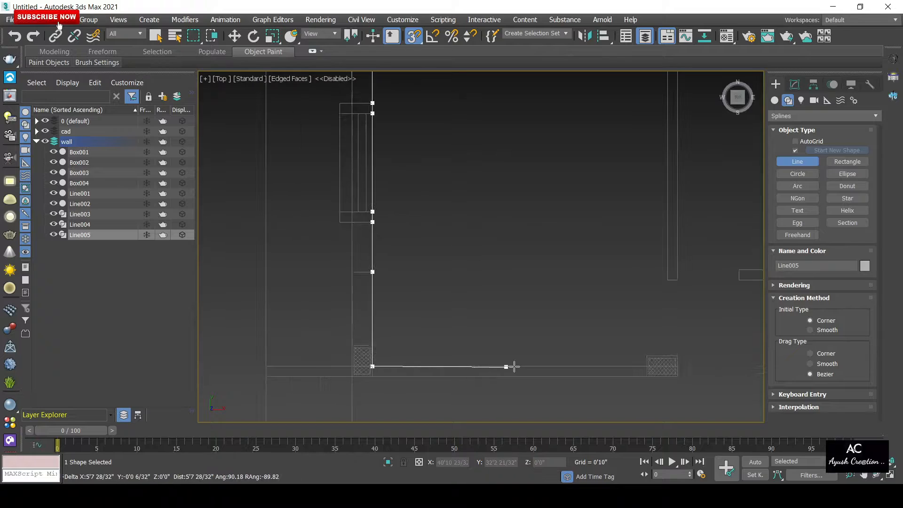
{"action": "right_click", "coordinate": [472, 278]}
{"action": "key", "text": "Delete"}
- Start a new line at the upper-left room's inner corner and run it down to both edges of the side window's upper frame
{"action": "middle_click_drag", "start_coordinate": [432, 140], "coordinate": [468, 216]}
{"action": "scroll", "coordinate": [468, 215], "scroll_direction": "up", "scroll_amount": 2}
{"action": "scroll", "coordinate": [447, 206], "scroll_direction": "up", "scroll_amount": 1}
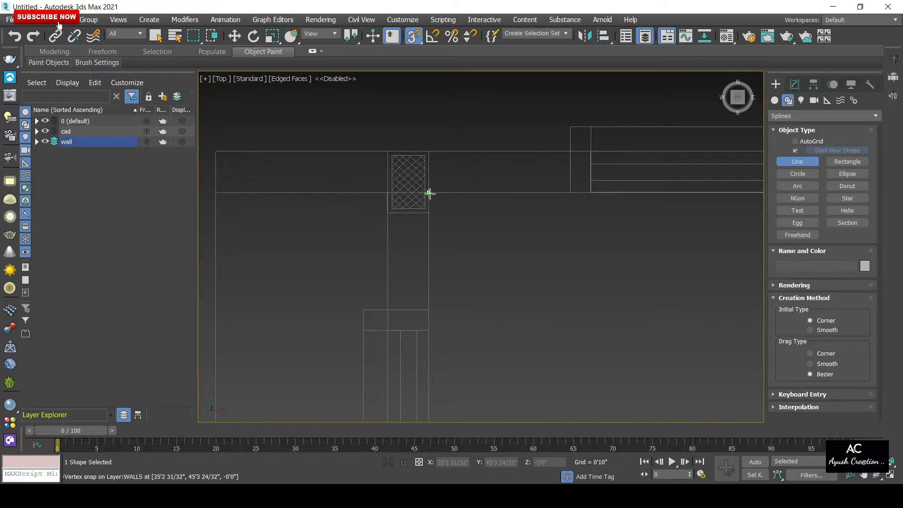
{"action": "left_click", "coordinate": [429, 193]}
{"action": "left_click", "coordinate": [429, 310]}
{"action": "left_click", "coordinate": [429, 330]}
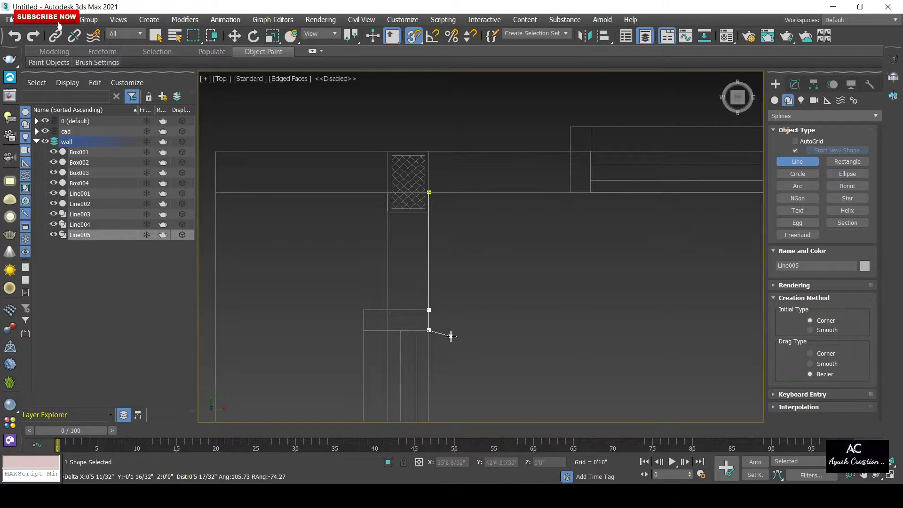
- Extend the inner line down past both edges of the window's lower frame to the wall's end at the opening
{"action": "middle_click_drag", "start_coordinate": [450, 336], "coordinate": [453, 298]}
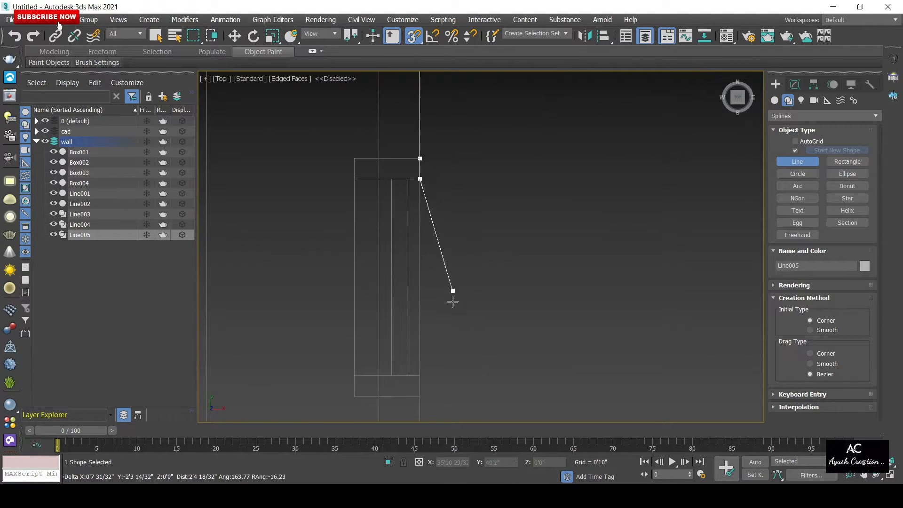
{"action": "left_click", "coordinate": [422, 396]}
{"action": "middle_click_drag", "start_coordinate": [422, 380], "coordinate": [399, 168]}
{"action": "scroll", "coordinate": [399, 168], "scroll_direction": "down", "scroll_amount": 1}
{"action": "left_click", "coordinate": [399, 250]}
{"action": "scroll", "coordinate": [410, 346], "scroll_direction": "up", "scroll_amount": 1}
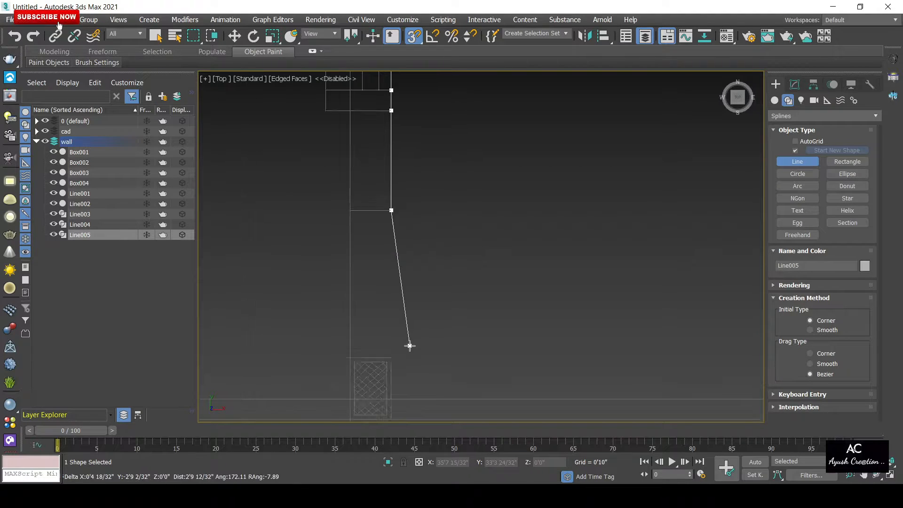
- Extend the inner line down to the upper-left room's lower corner and along the partition's upper face to the hatched end column
{"action": "scroll", "coordinate": [410, 345], "scroll_direction": "up", "scroll_amount": 1}
{"action": "middle_click_drag", "start_coordinate": [395, 362], "coordinate": [365, 193]}
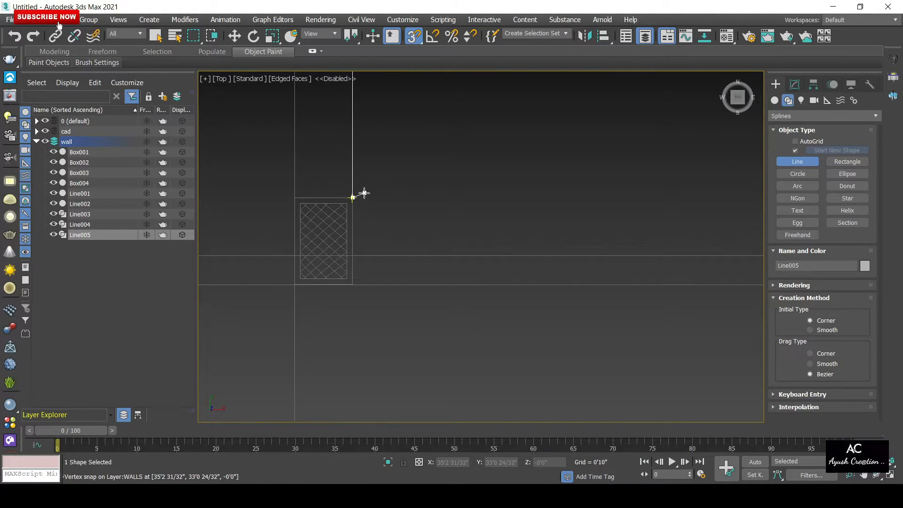
{"action": "left_click", "coordinate": [354, 255]}
{"action": "middle_click_drag", "start_coordinate": [506, 246], "coordinate": [339, 228]}
{"action": "scroll", "coordinate": [566, 210], "scroll_direction": "down", "scroll_amount": 2}
{"action": "scroll", "coordinate": [627, 236], "scroll_direction": "up", "scroll_amount": 2}
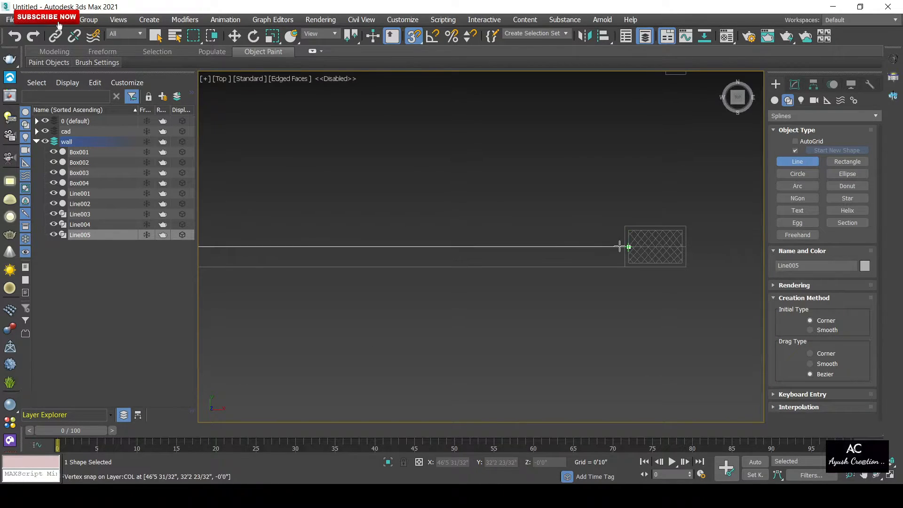
{"action": "scroll", "coordinate": [616, 247], "scroll_direction": "up", "scroll_amount": 2}
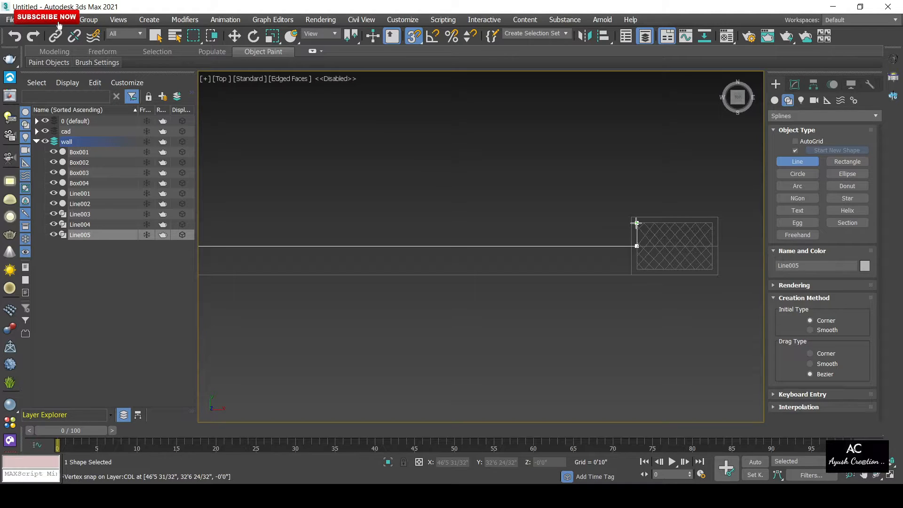
- Trace the line around the partition's end column, up its near side, across its upper edge and down to its far lower corner
{"action": "scroll", "coordinate": [637, 222], "scroll_direction": "up", "scroll_amount": 5}
{"action": "middle_click_drag", "start_coordinate": [637, 222], "coordinate": [456, 196]}
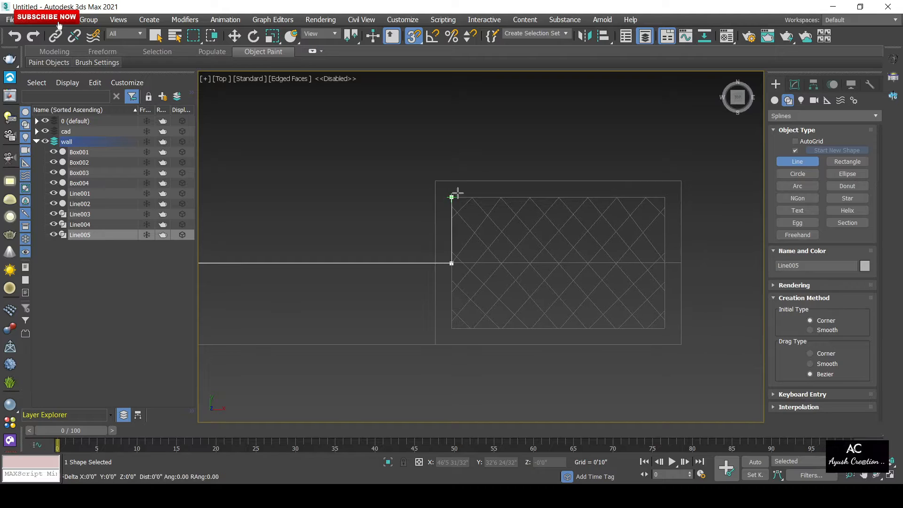
{"action": "left_click", "coordinate": [455, 197]}
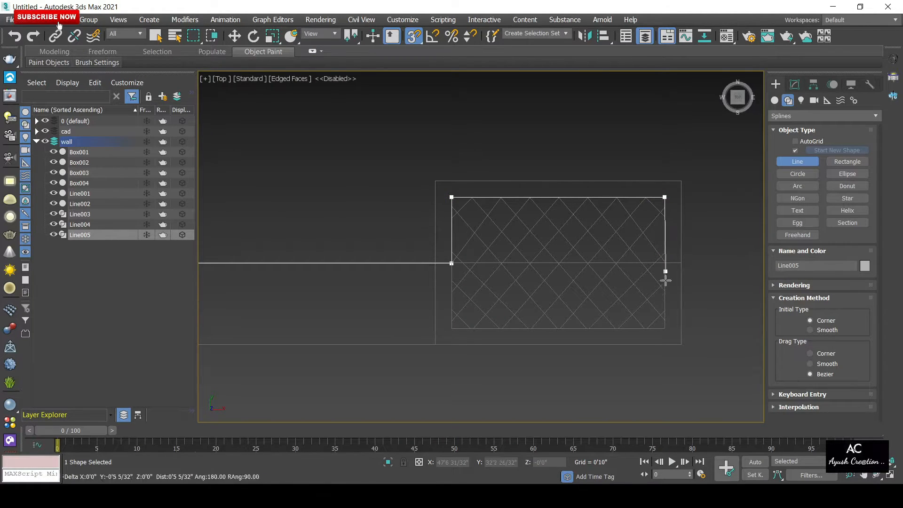
{"action": "left_click", "coordinate": [665, 329]}
- Run the line back along the partition's lower face to the inner face of the outer side wall
{"action": "middle_click_drag", "start_coordinate": [668, 329], "coordinate": [686, 298]}
{"action": "scroll", "coordinate": [414, 299], "scroll_direction": "down", "scroll_amount": 4}
{"action": "middle_click_drag", "start_coordinate": [414, 300], "coordinate": [686, 218]}
{"action": "scroll", "coordinate": [385, 259], "scroll_direction": "down", "scroll_amount": 1}
{"action": "middle_click_drag", "start_coordinate": [316, 262], "coordinate": [516, 259]}
{"action": "scroll", "coordinate": [383, 243], "scroll_direction": "up", "scroll_amount": 2}
{"action": "scroll", "coordinate": [395, 240], "scroll_direction": "up", "scroll_amount": 2}
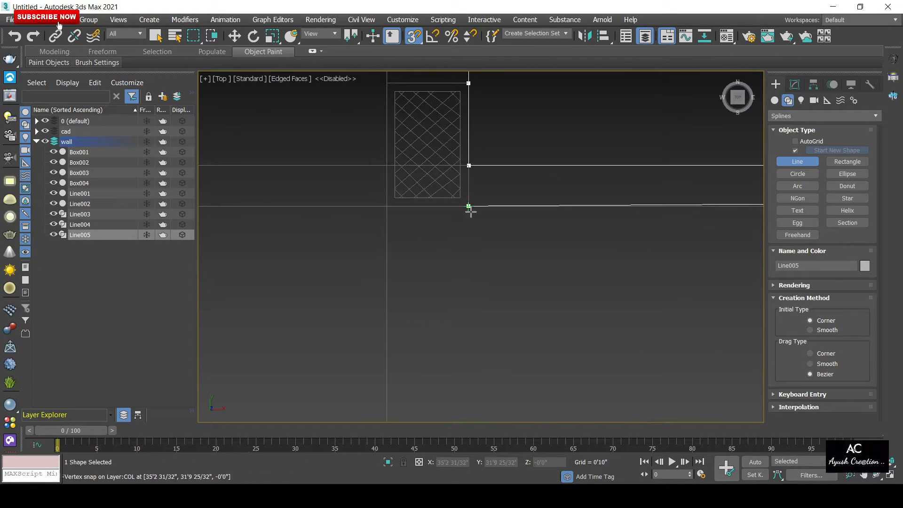
{"action": "left_click", "coordinate": [467, 204]}
- Continue the line down the next room's side wall through the opening's wall corner to both edges of the window's upper frame
{"action": "middle_click_drag", "start_coordinate": [460, 299], "coordinate": [439, 181]}
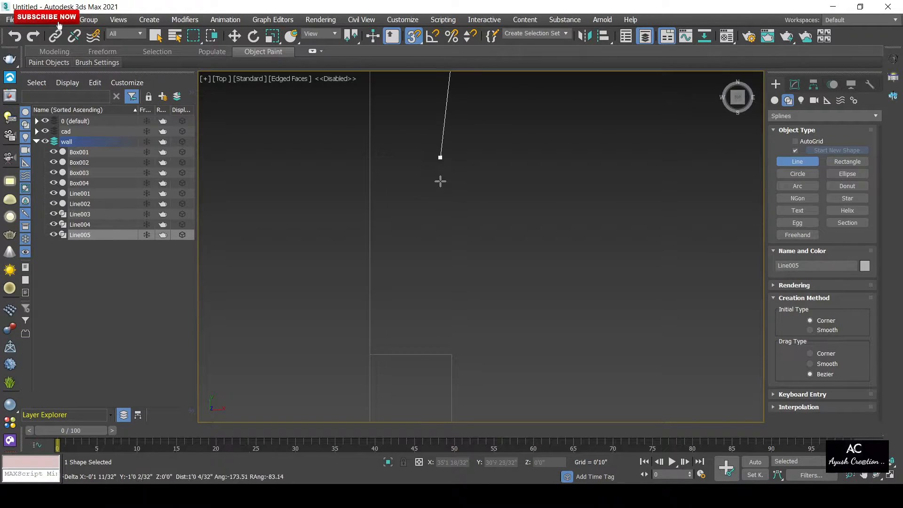
{"action": "left_click", "coordinate": [450, 347]}
{"action": "scroll", "coordinate": [450, 347], "scroll_direction": "down", "scroll_amount": 4}
{"action": "middle_click_drag", "start_coordinate": [450, 347], "coordinate": [367, 142]}
{"action": "scroll", "coordinate": [380, 203], "scroll_direction": "down", "scroll_amount": 1}
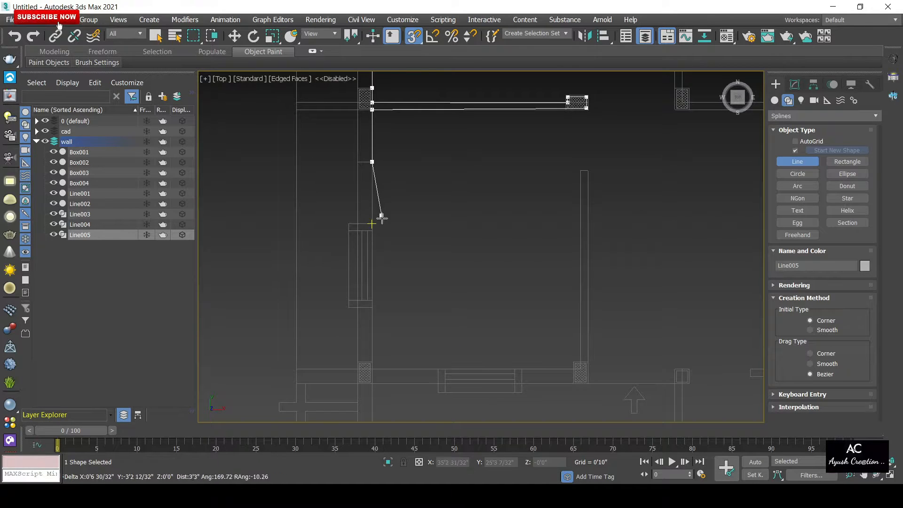
{"action": "scroll", "coordinate": [382, 218], "scroll_direction": "up", "scroll_amount": 2}
{"action": "left_click", "coordinate": [362, 243]}
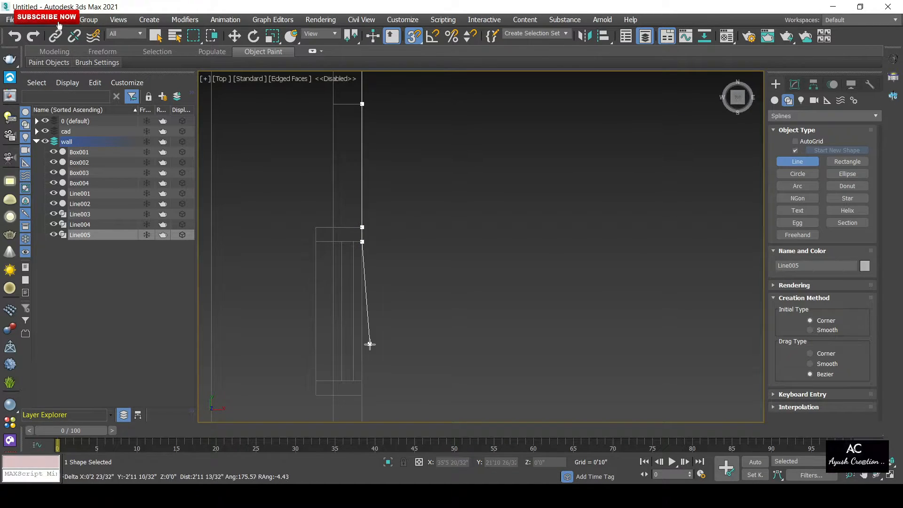
- Extend the line past both edges of the side window's lower frame to the room's lower inner corner
{"action": "middle_click_drag", "start_coordinate": [369, 343], "coordinate": [335, 127]}
{"action": "scroll", "coordinate": [351, 238], "scroll_direction": "up", "scroll_amount": 1}
{"action": "left_click", "coordinate": [353, 253]}
{"action": "scroll", "coordinate": [353, 253], "scroll_direction": "down", "scroll_amount": 2}
{"action": "scroll", "coordinate": [341, 196], "scroll_direction": "up", "scroll_amount": 3}
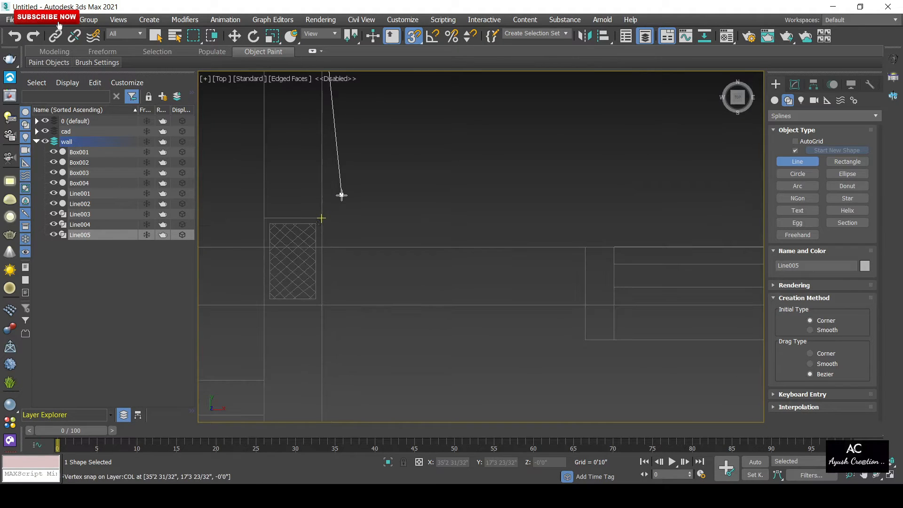
{"action": "left_click", "coordinate": [329, 246]}
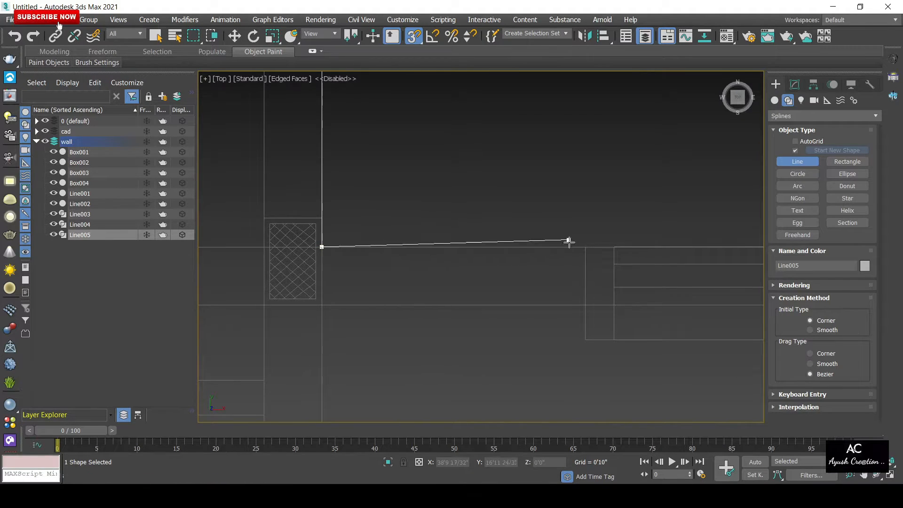
- Run the line along the room's lower wall, placing vertices at both edges of each side frame of the window
{"action": "left_click", "coordinate": [615, 246]}
{"action": "scroll", "coordinate": [614, 246], "scroll_direction": "down", "scroll_amount": 4}
{"action": "middle_click_drag", "start_coordinate": [602, 245], "coordinate": [403, 244]}
{"action": "scroll", "coordinate": [482, 243], "scroll_direction": "up", "scroll_amount": 3}
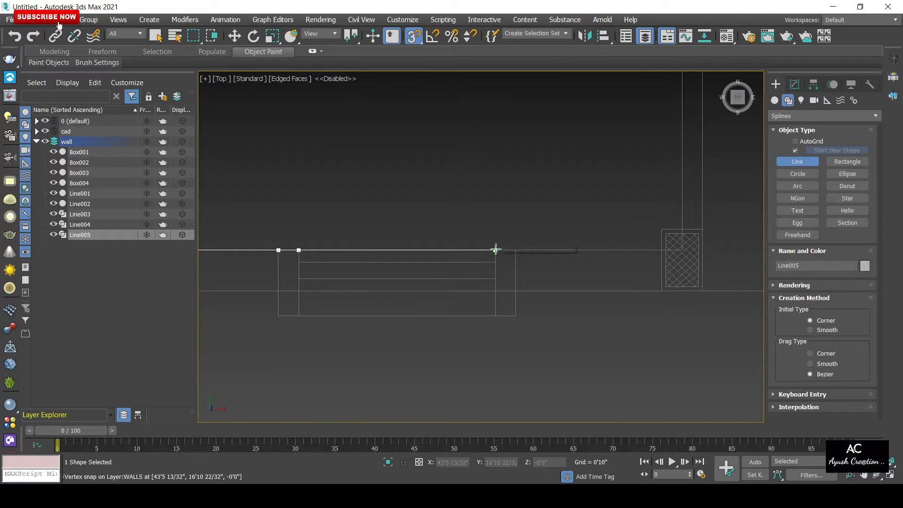
{"action": "left_click", "coordinate": [495, 249]}
{"action": "left_click", "coordinate": [516, 250]}
- Carry the line to the partition at the hatched column, up its inner face to the free end and across its thickness
{"action": "scroll", "coordinate": [637, 248], "scroll_direction": "up", "scroll_amount": 2}
{"action": "middle_click_drag", "start_coordinate": [704, 255], "coordinate": [535, 256]}
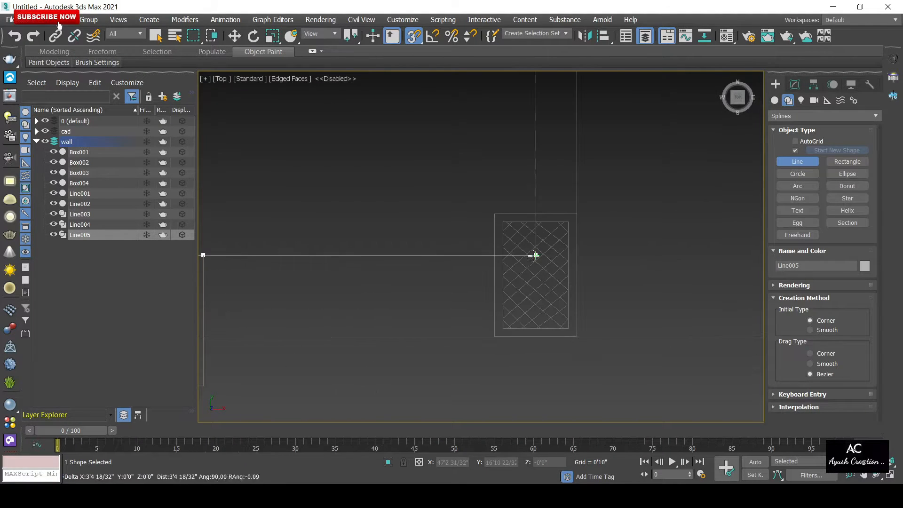
{"action": "left_click", "coordinate": [536, 256]}
{"action": "scroll", "coordinate": [452, 216], "scroll_direction": "down", "scroll_amount": 4}
{"action": "middle_click_drag", "start_coordinate": [456, 212], "coordinate": [440, 313]}
{"action": "scroll", "coordinate": [419, 191], "scroll_direction": "up", "scroll_amount": 3}
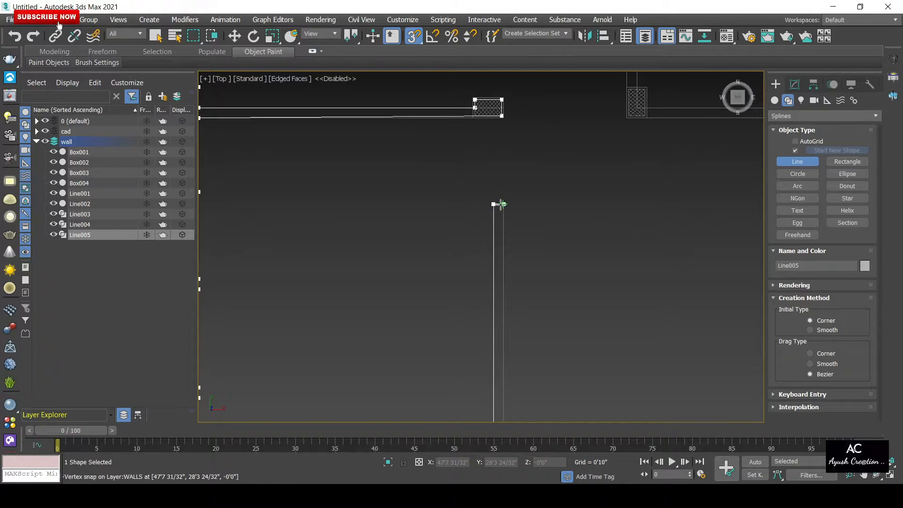
- Trace the partition's other face down to the lower wall and follow that wall to the square column's near corner
{"action": "middle_click_drag", "start_coordinate": [504, 247], "coordinate": [480, 152]}
{"action": "scroll", "coordinate": [481, 151], "scroll_direction": "down", "scroll_amount": 3}
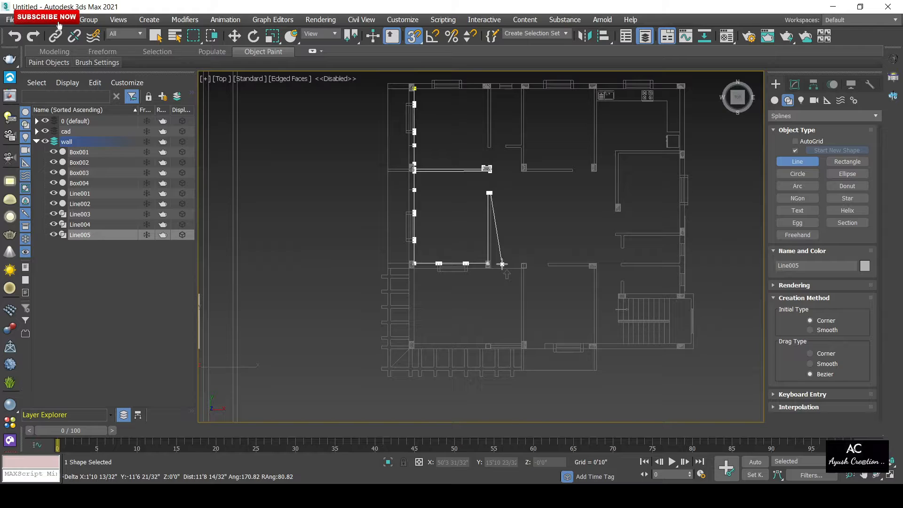
{"action": "scroll", "coordinate": [502, 265], "scroll_direction": "up", "scroll_amount": 10}
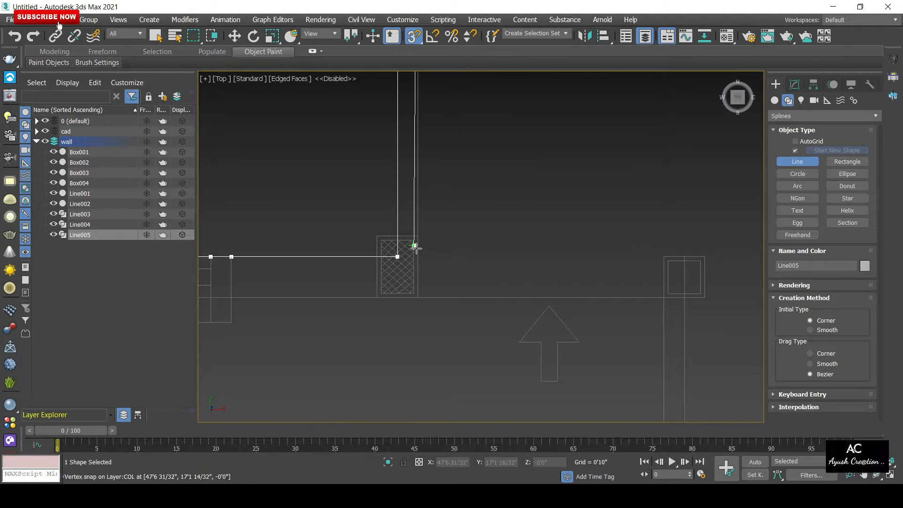
{"action": "left_click", "coordinate": [418, 259]}
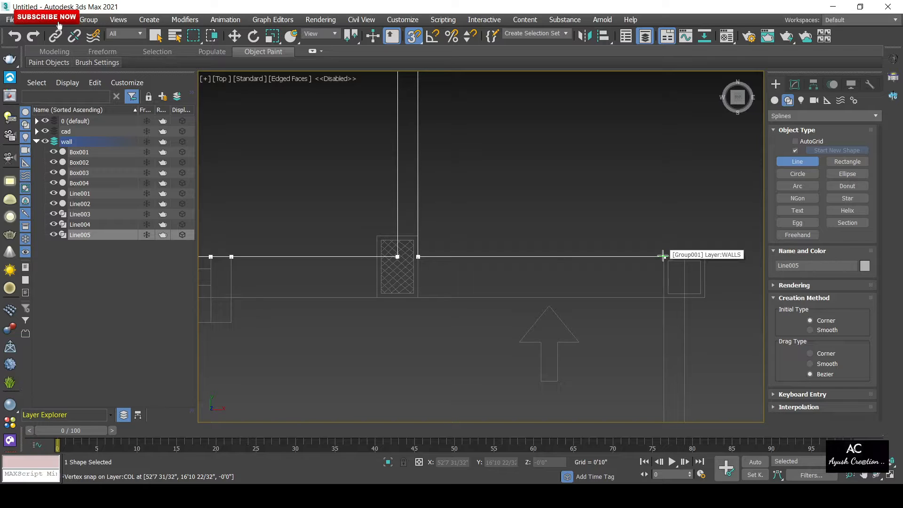
{"action": "left_click", "coordinate": [664, 257]}
- Trace the line around the square column's far side and back to the face of the wall running down from it
{"action": "middle_click_drag", "start_coordinate": [601, 264], "coordinate": [346, 260]}
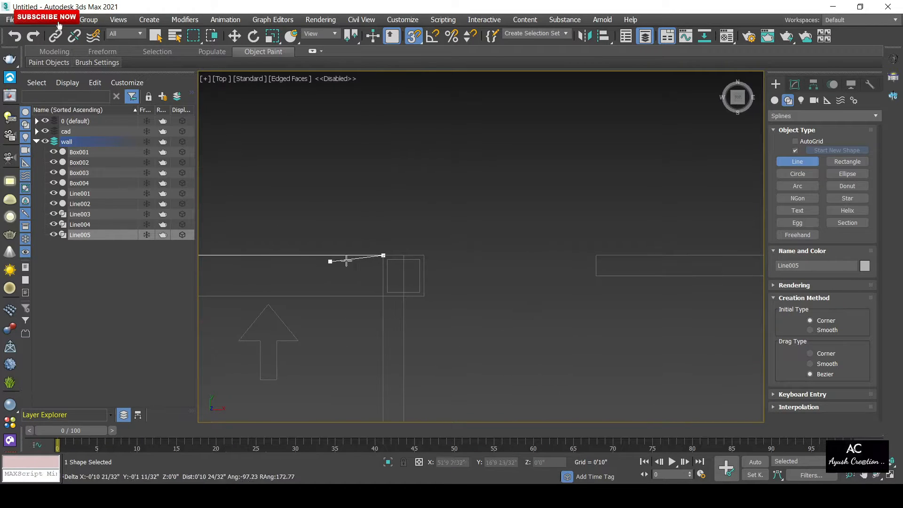
{"action": "scroll", "coordinate": [386, 256], "scroll_direction": "up", "scroll_amount": 5}
{"action": "left_click", "coordinate": [453, 260]}
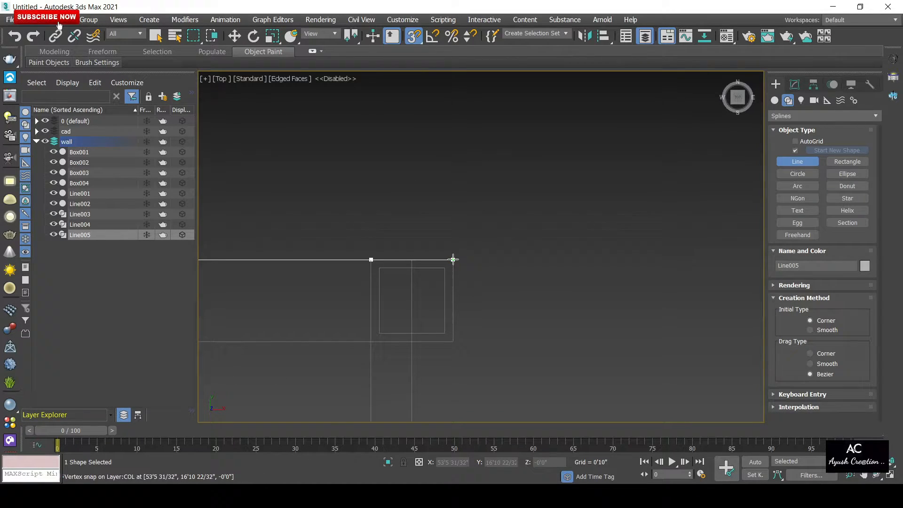
{"action": "left_click", "coordinate": [453, 341]}
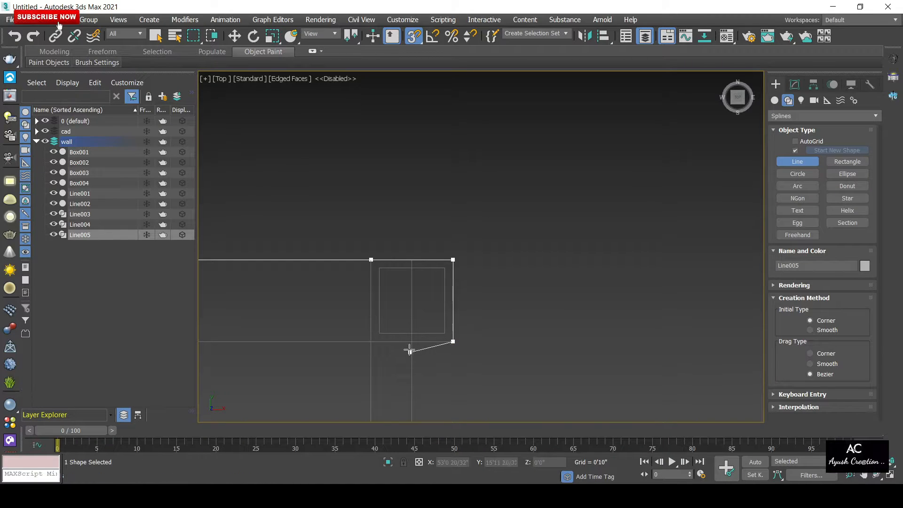
{"action": "left_click", "coordinate": [411, 342]}
- Run the line down the wall to the hatched column and across that column's upper edge to its corner
{"action": "middle_click_drag", "start_coordinate": [403, 366], "coordinate": [367, 164]}
{"action": "scroll", "coordinate": [367, 164], "scroll_direction": "down", "scroll_amount": 7}
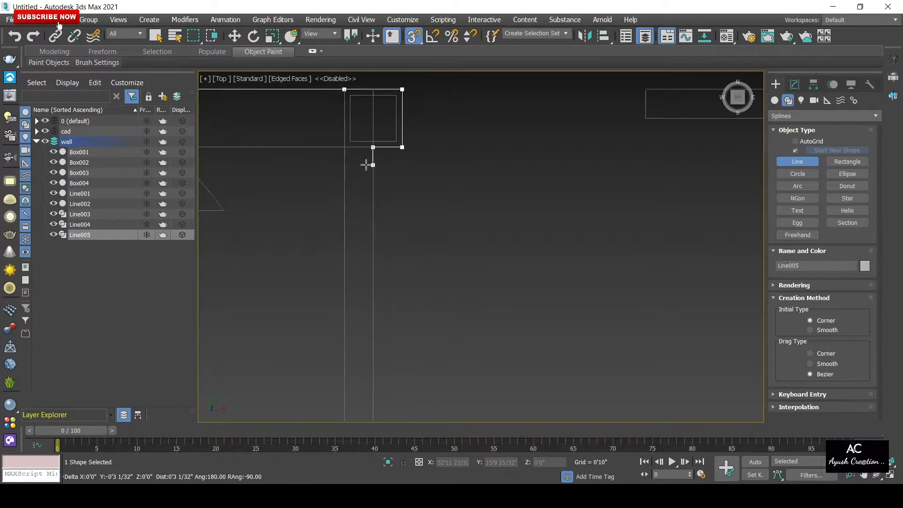
{"action": "middle_click_drag", "start_coordinate": [365, 271], "coordinate": [354, 113]}
{"action": "scroll", "coordinate": [344, 287], "scroll_direction": "up", "scroll_amount": 5}
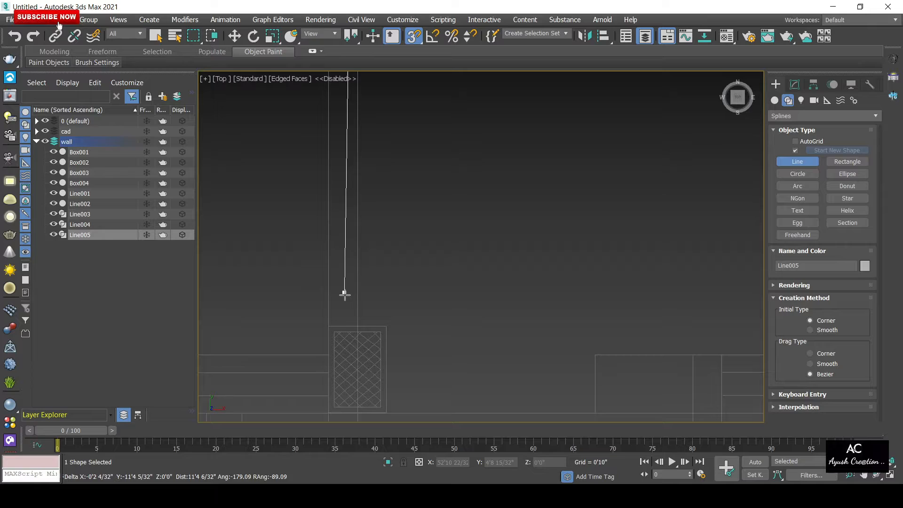
{"action": "left_click", "coordinate": [358, 331]}
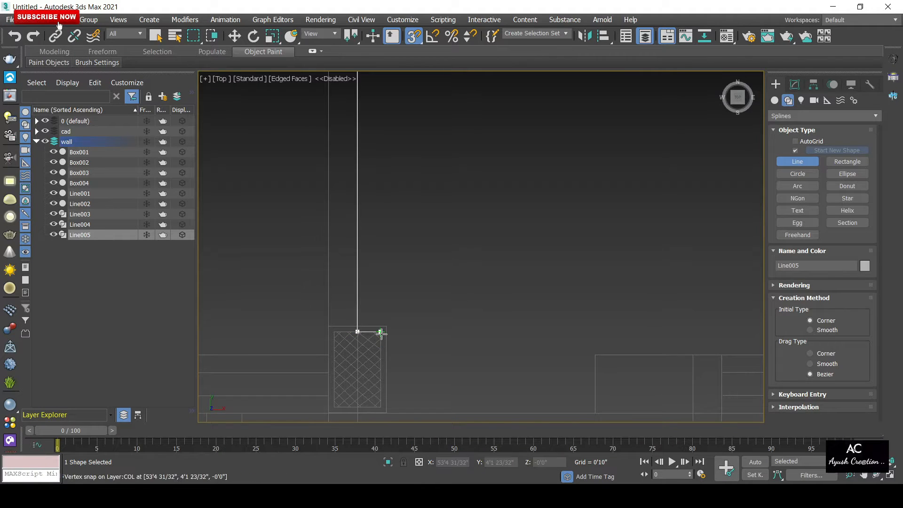
{"action": "middle_click_drag", "start_coordinate": [380, 330], "coordinate": [372, 228]}
{"action": "left_click", "coordinate": [371, 228]}
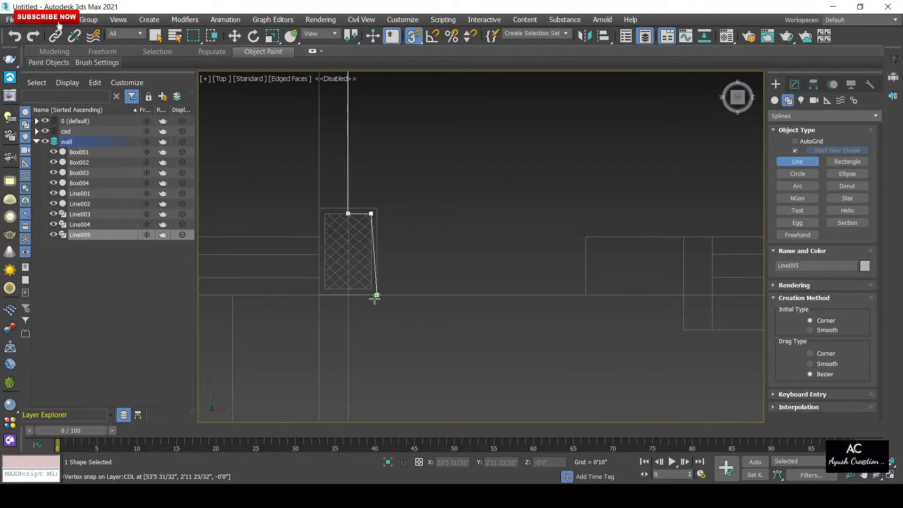
- Try to place the next vertex at the hatched column's lower corner
{"action": "scroll", "coordinate": [375, 296], "scroll_direction": "down", "scroll_amount": 10}
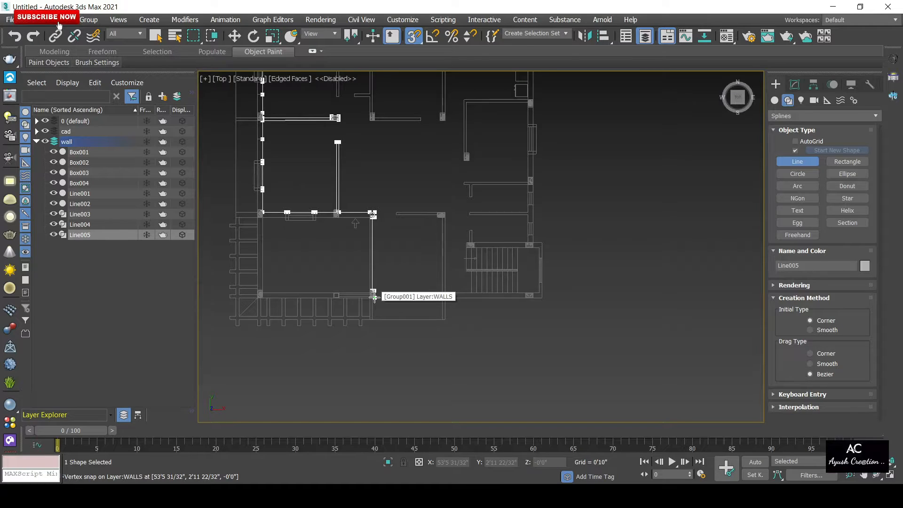
{"action": "scroll", "coordinate": [374, 296], "scroll_direction": "up", "scroll_amount": 8}
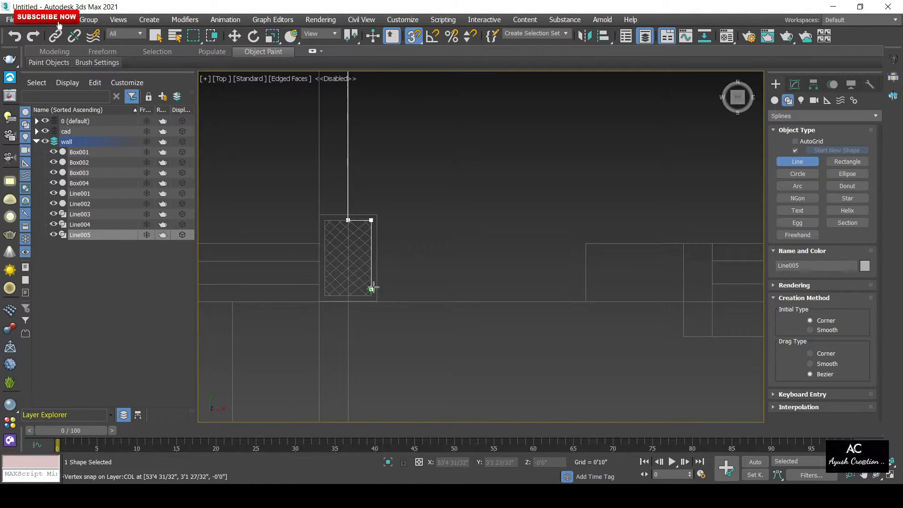
{"action": "left_click", "coordinate": [371, 296]}
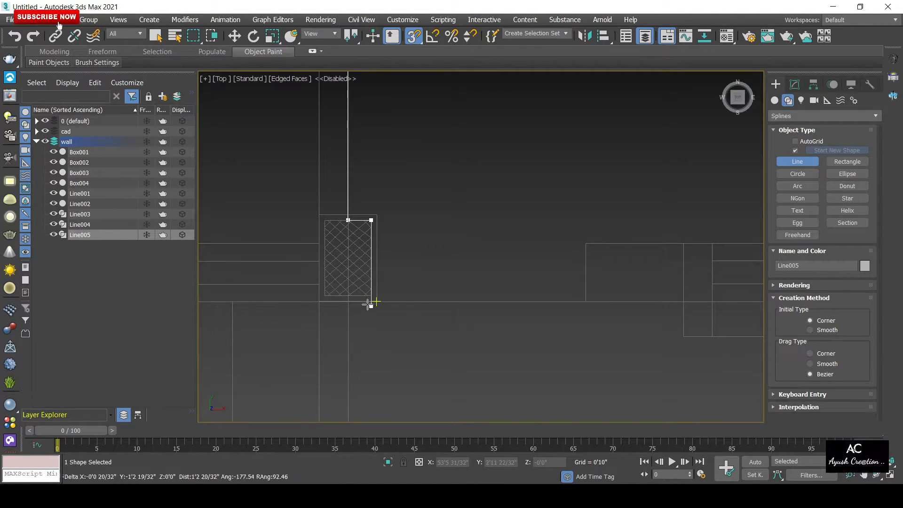
{"action": "scroll", "coordinate": [367, 304], "scroll_direction": "down", "scroll_amount": 8}
{"action": "scroll", "coordinate": [368, 300], "scroll_direction": "up", "scroll_amount": 3}
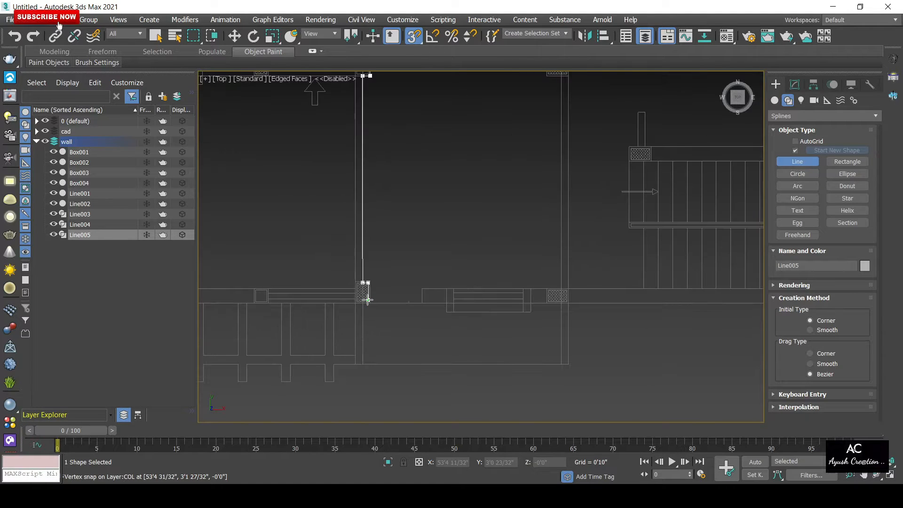
{"action": "scroll", "coordinate": [368, 299], "scroll_direction": "down", "scroll_amount": 5}
{"action": "scroll", "coordinate": [377, 297], "scroll_direction": "up", "scroll_amount": 5}
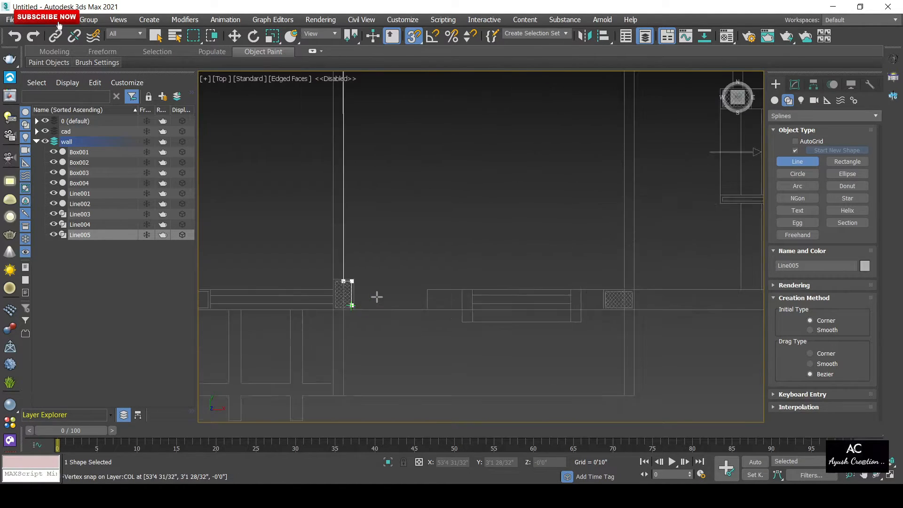
{"action": "scroll", "coordinate": [333, 320], "scroll_direction": "up", "scroll_amount": 5}
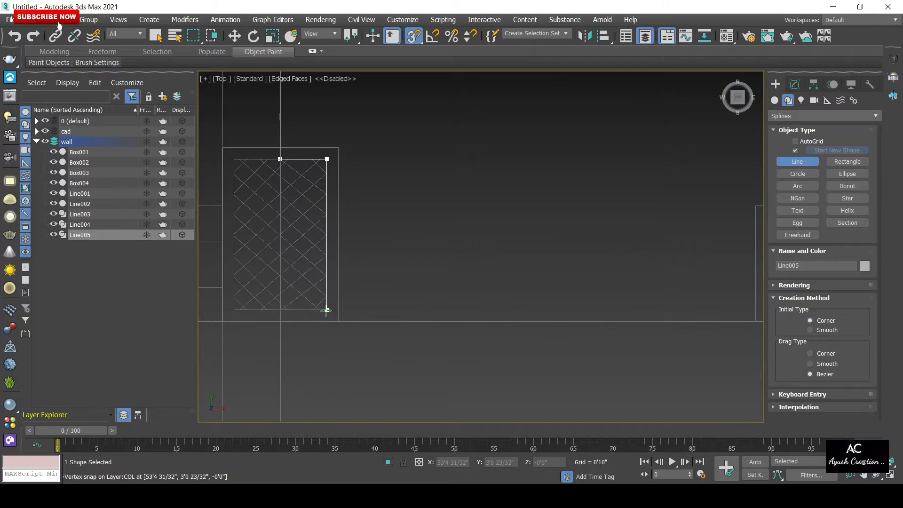
{"action": "scroll", "coordinate": [326, 310], "scroll_direction": "down", "scroll_amount": 5}
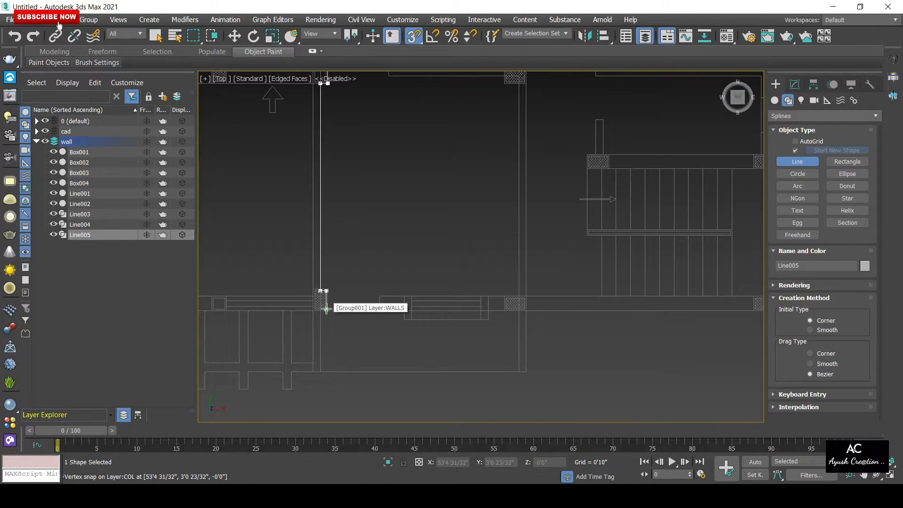
{"action": "scroll", "coordinate": [327, 308], "scroll_direction": "up", "scroll_amount": 3}
- Take the line partway down the column's side, across the opening to the wall's end and on to the window frame's first upper corner
{"action": "left_click", "coordinate": [326, 283]}
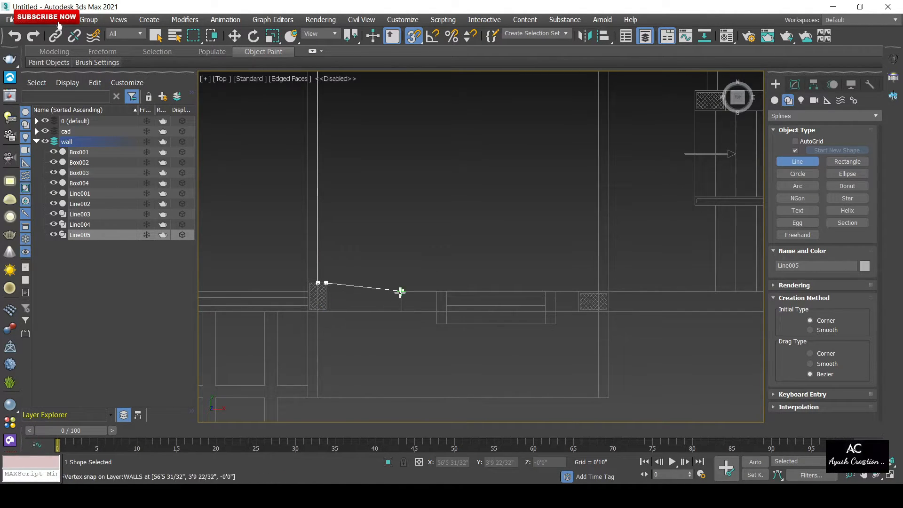
{"action": "left_click", "coordinate": [326, 297]}
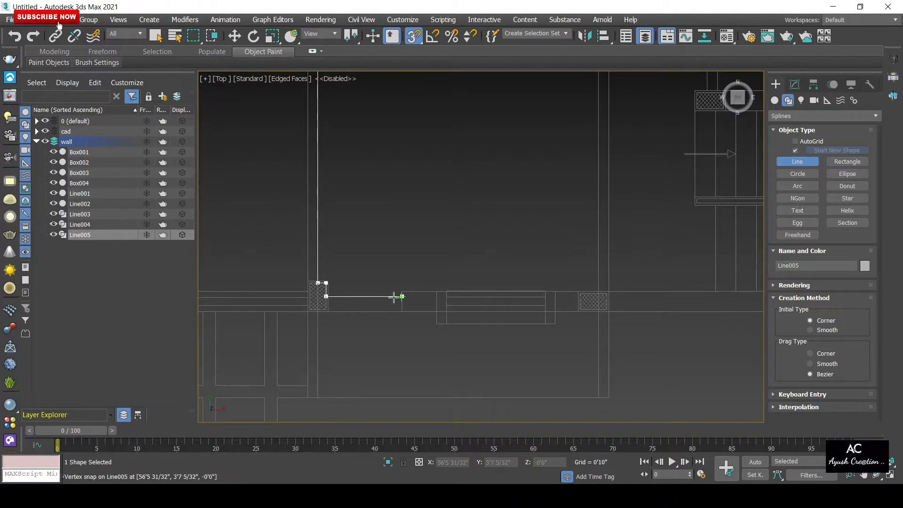
{"action": "scroll", "coordinate": [404, 294], "scroll_direction": "up", "scroll_amount": 4}
{"action": "middle_click_drag", "start_coordinate": [405, 294], "coordinate": [340, 281]}
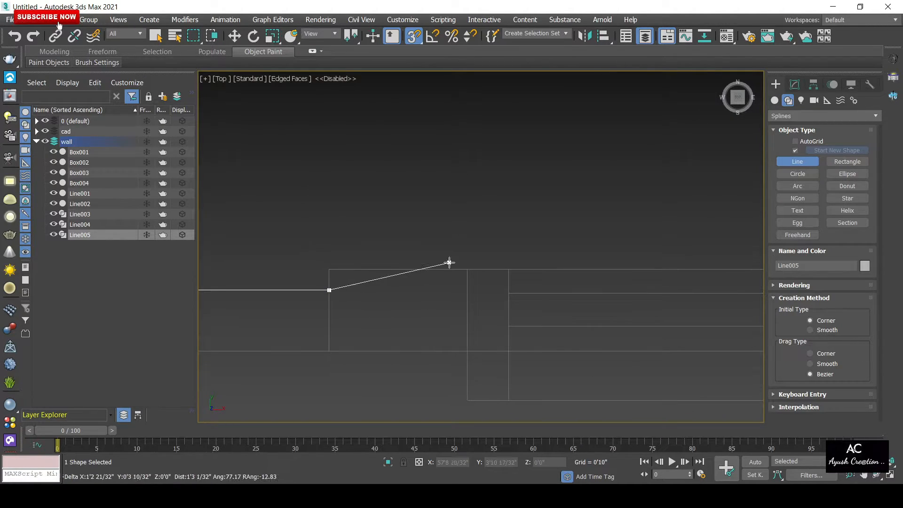
{"action": "left_click", "coordinate": [467, 270]}
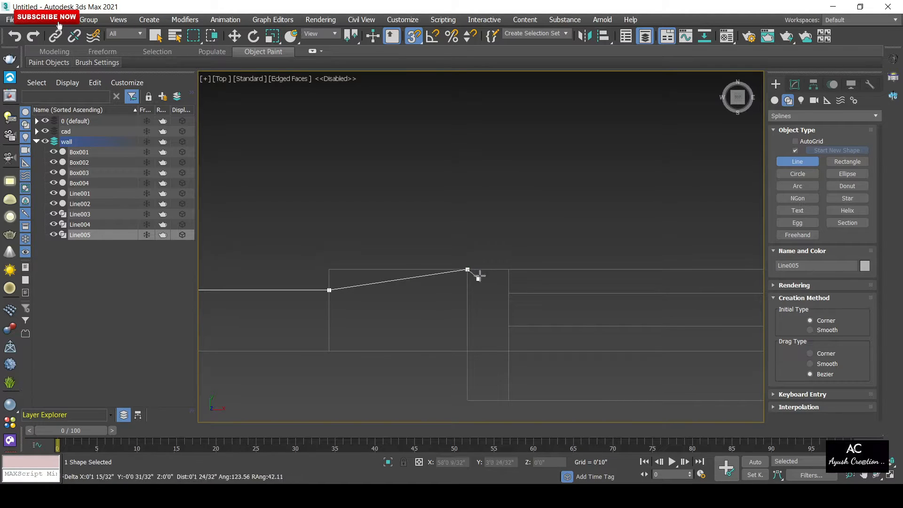
- Run the line along the window frame's upper corners and on to the inner wall corner above the hatched column
{"action": "left_click", "coordinate": [508, 268]}
{"action": "scroll", "coordinate": [508, 267], "scroll_direction": "down", "scroll_amount": 2}
{"action": "middle_click_drag", "start_coordinate": [509, 268], "coordinate": [292, 236]}
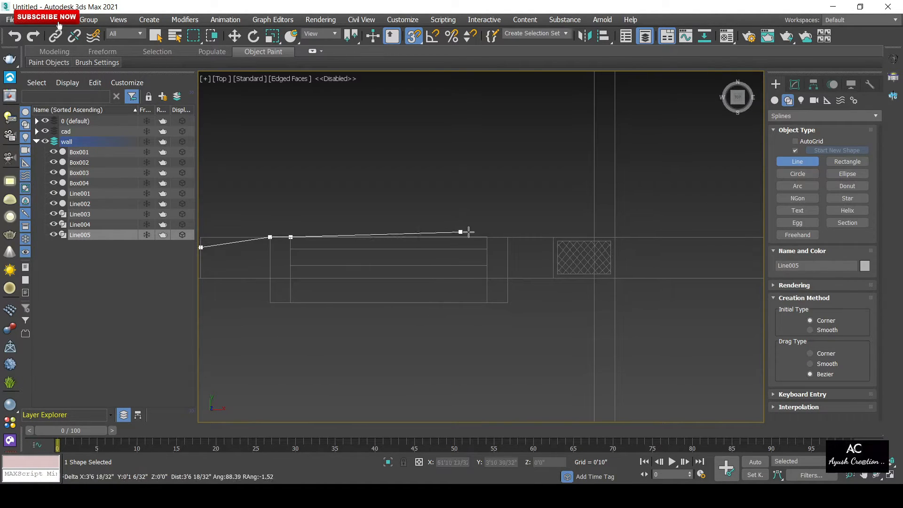
{"action": "left_click", "coordinate": [488, 237]}
{"action": "left_click", "coordinate": [507, 237]}
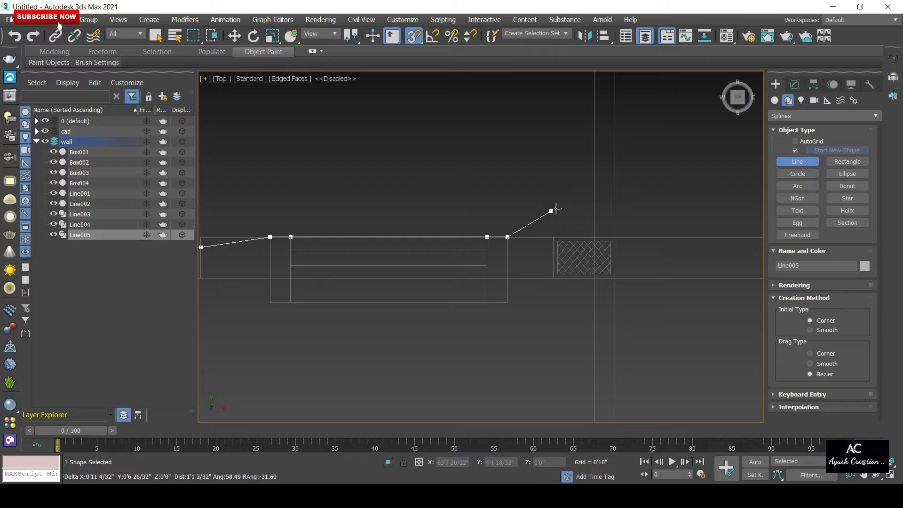
{"action": "left_click", "coordinate": [595, 234]}
- Take the line up the inner wall face to the corner inside the upper hatched column
{"action": "scroll", "coordinate": [596, 234], "scroll_direction": "down", "scroll_amount": 5}
{"action": "middle_click_drag", "start_coordinate": [587, 174], "coordinate": [544, 256]}
{"action": "scroll", "coordinate": [546, 217], "scroll_direction": "up", "scroll_amount": 4}
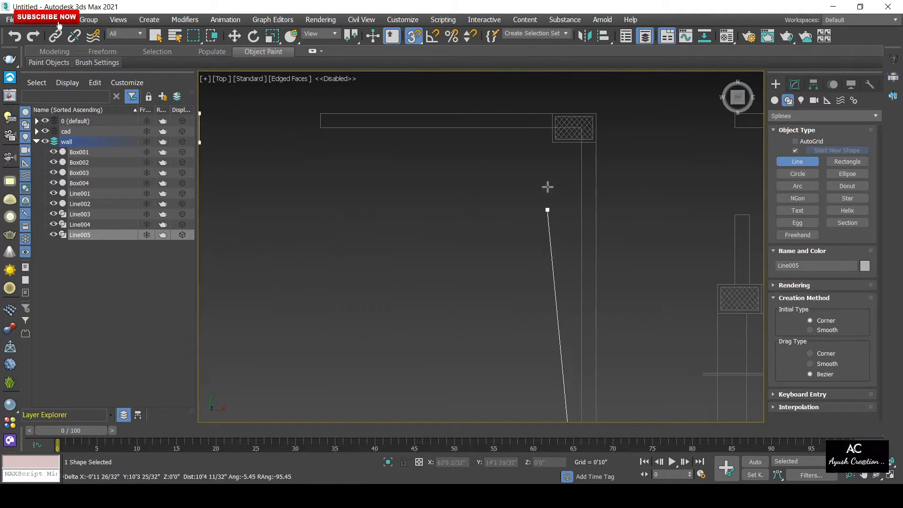
{"action": "middle_click_drag", "start_coordinate": [557, 159], "coordinate": [580, 236]}
{"action": "scroll", "coordinate": [580, 236], "scroll_direction": "up", "scroll_amount": 2}
{"action": "left_click", "coordinate": [624, 179]}
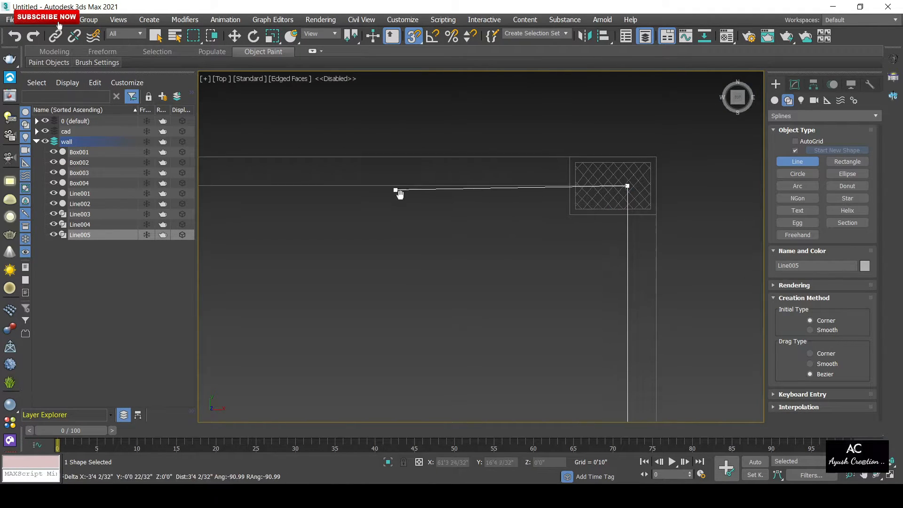
- Trace the upper wall to its free end and back along the other face to the hatched column's outer corner
{"action": "middle_click_drag", "start_coordinate": [397, 194], "coordinate": [323, 312]}
{"action": "left_click", "coordinate": [375, 219]}
{"action": "scroll", "coordinate": [375, 218], "scroll_direction": "down", "scroll_amount": 6}
{"action": "scroll", "coordinate": [323, 295], "scroll_direction": "up", "scroll_amount": 4}
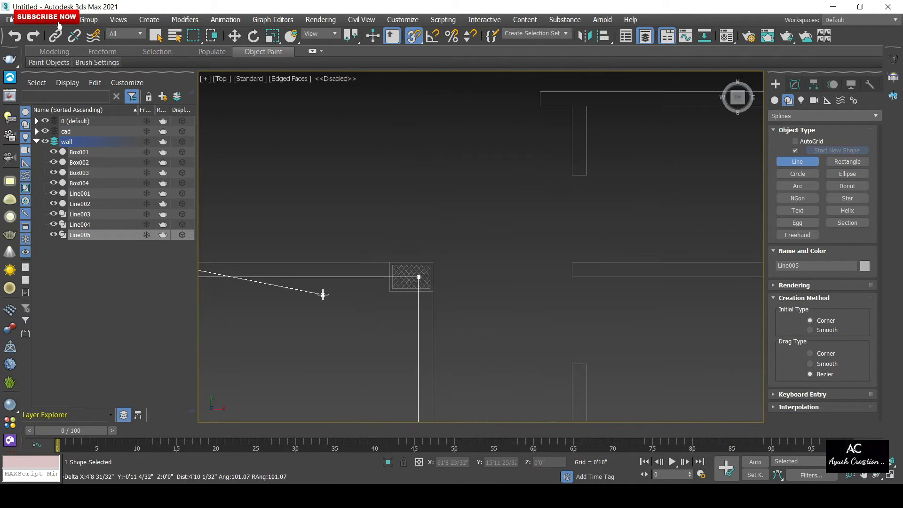
{"action": "left_click", "coordinate": [433, 262]}
- Run the line down the outer wall face, along the stairwell's lower wall and up to the side window's first corner
{"action": "scroll", "coordinate": [433, 262], "scroll_direction": "down", "scroll_amount": 5}
{"action": "scroll", "coordinate": [439, 322], "scroll_direction": "up", "scroll_amount": 5}
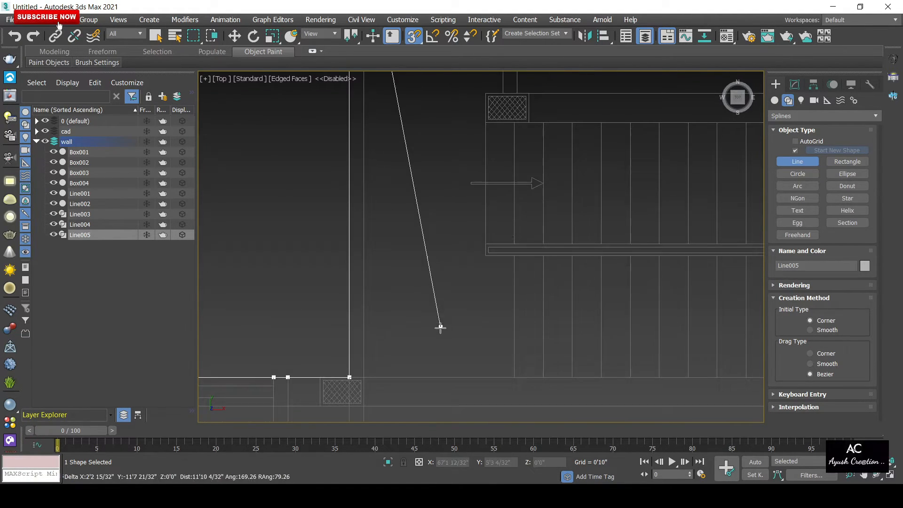
{"action": "left_click", "coordinate": [368, 375]}
{"action": "scroll", "coordinate": [368, 375], "scroll_direction": "down", "scroll_amount": 5}
{"action": "middle_click_drag", "start_coordinate": [438, 351], "coordinate": [350, 351]}
{"action": "scroll", "coordinate": [350, 351], "scroll_direction": "up", "scroll_amount": 5}
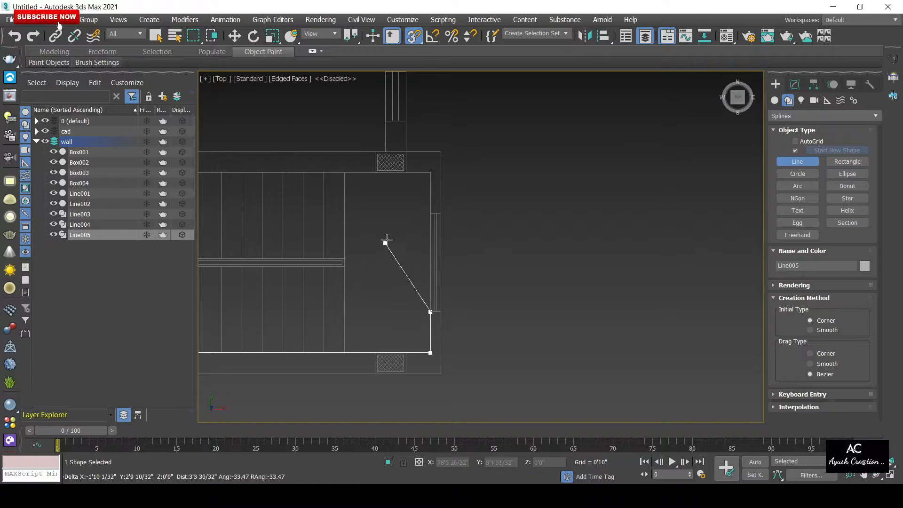
- Trace the rest of the stairwell back to the hatched column, around its corner and around the short wall stub above it
{"action": "middle_click_drag", "start_coordinate": [305, 265], "coordinate": [581, 300]}
{"action": "scroll", "coordinate": [406, 220], "scroll_direction": "up", "scroll_amount": 3}
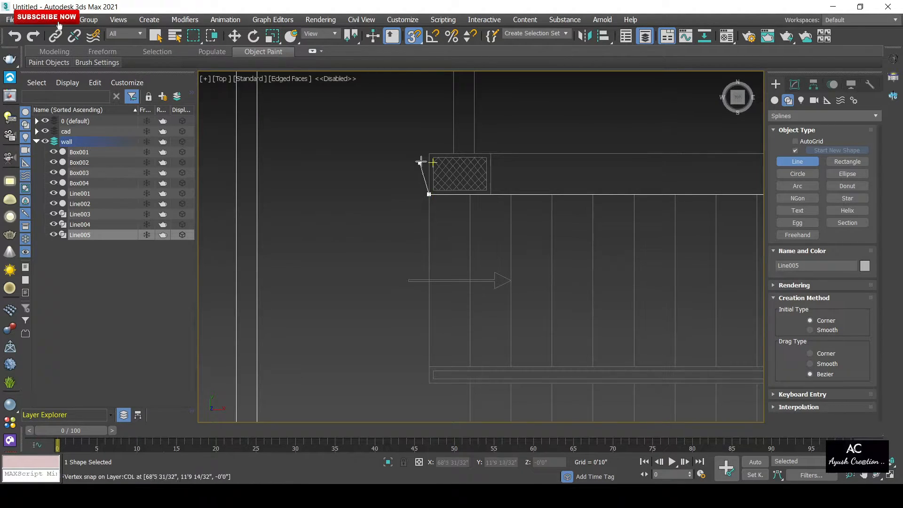
{"action": "left_click", "coordinate": [453, 152]}
{"action": "middle_click_drag", "start_coordinate": [452, 152], "coordinate": [454, 340]}
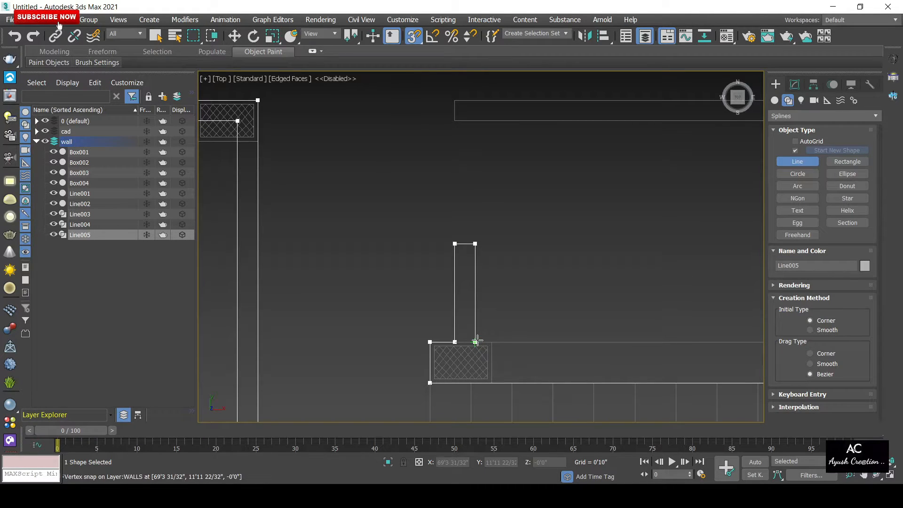
- Run the line along the stair wall's upper face, up past the window and along the partition's lower face to its free end
{"action": "middle_click_drag", "start_coordinate": [562, 338], "coordinate": [393, 353]}
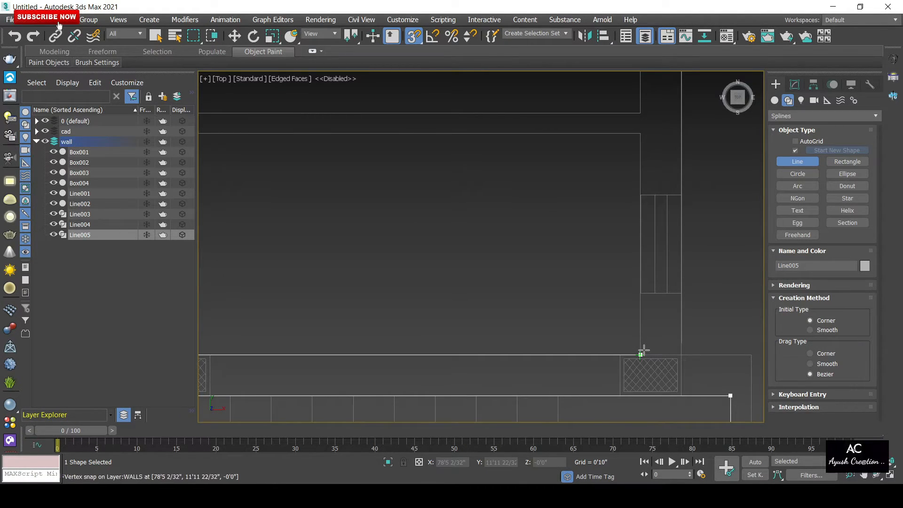
{"action": "left_click", "coordinate": [639, 133]}
{"action": "middle_click_drag", "start_coordinate": [444, 296], "coordinate": [443, 309]}
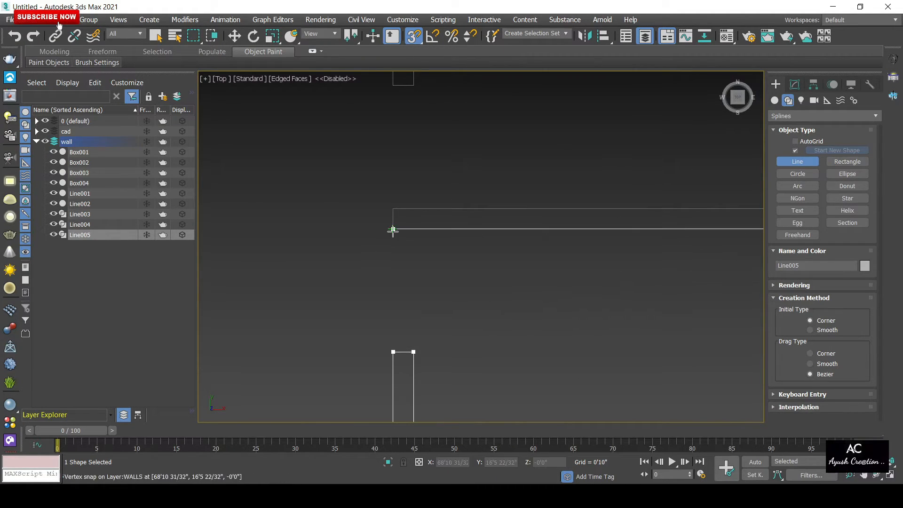
- Trace back along the partition's upper face, up past the next window and around the T-shaped wall to the hatched column
{"action": "scroll", "coordinate": [394, 218], "scroll_direction": "down", "scroll_amount": 2}
{"action": "middle_click_drag", "start_coordinate": [394, 218], "coordinate": [323, 328]}
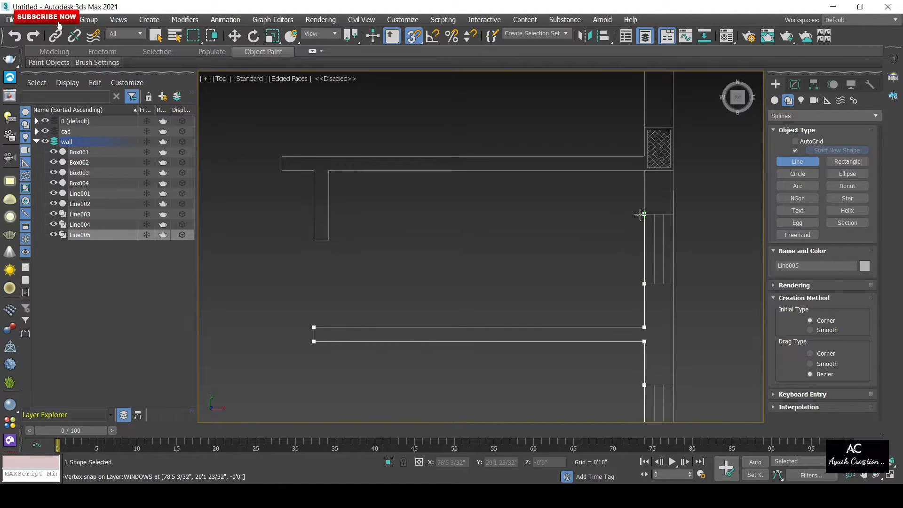
{"action": "left_click", "coordinate": [641, 173]}
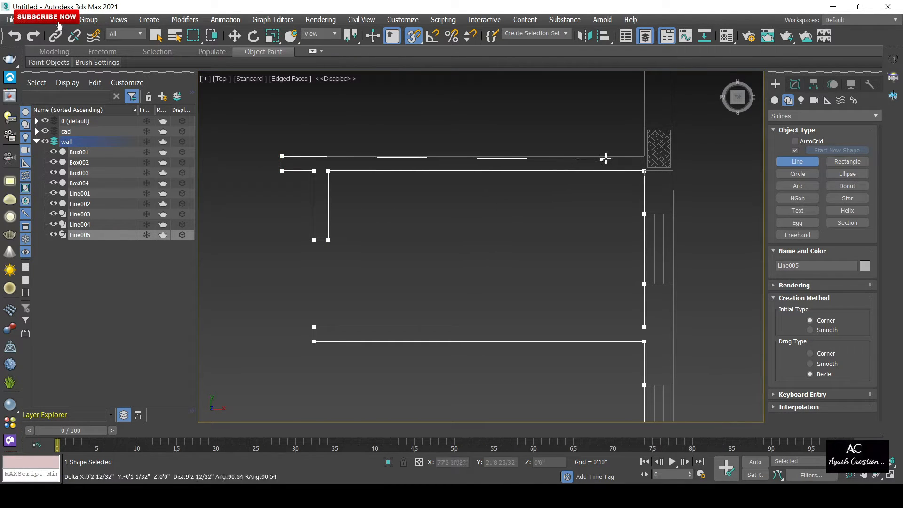
{"action": "left_click", "coordinate": [644, 156]}
- Take the line up the inner wall face through all the corners of the projecting window frame
{"action": "middle_click_drag", "start_coordinate": [648, 162], "coordinate": [578, 276]}
{"action": "middle_click_drag", "start_coordinate": [579, 94], "coordinate": [581, 240]}
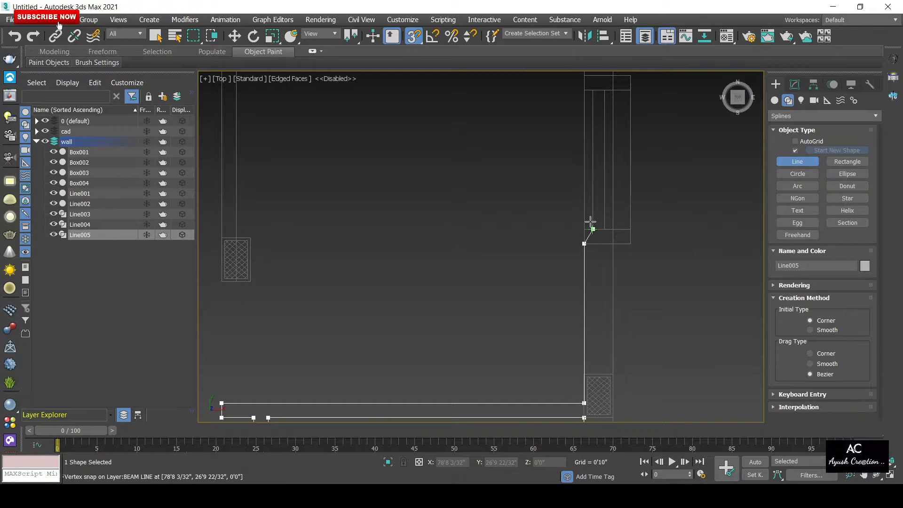
{"action": "middle_click_drag", "start_coordinate": [551, 121], "coordinate": [566, 232]}
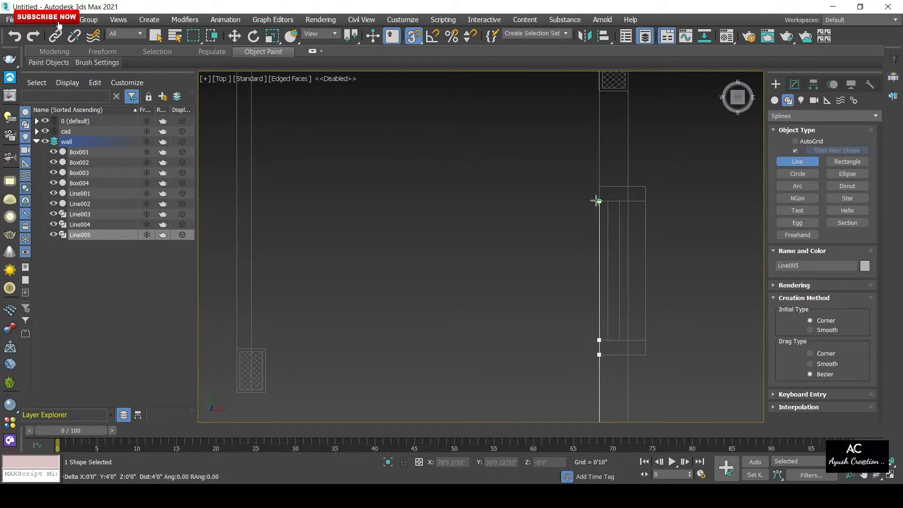
{"action": "left_click", "coordinate": [589, 187]}
{"action": "middle_click_drag", "start_coordinate": [580, 183], "coordinate": [574, 323]}
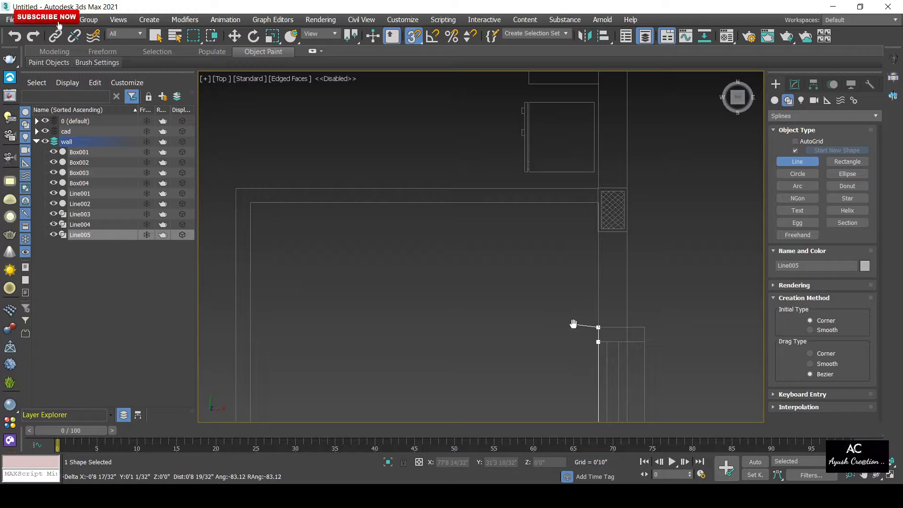
- Place vertices at the room's inner corner beside the hatched column and at the opposite inner corner of its upper wall
{"action": "left_click", "coordinate": [600, 204]}
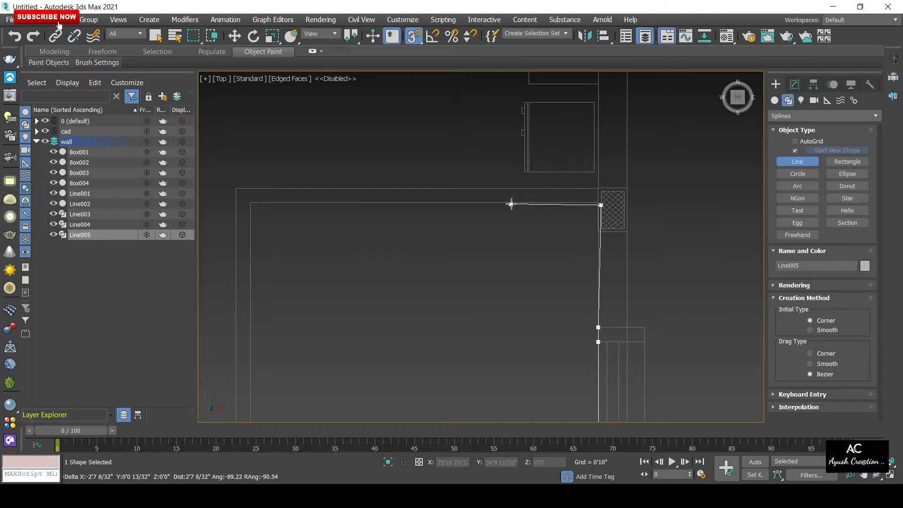
{"action": "scroll", "coordinate": [593, 208], "scroll_direction": "up", "scroll_amount": 5}
{"action": "scroll", "coordinate": [593, 208], "scroll_direction": "up", "scroll_amount": 3}
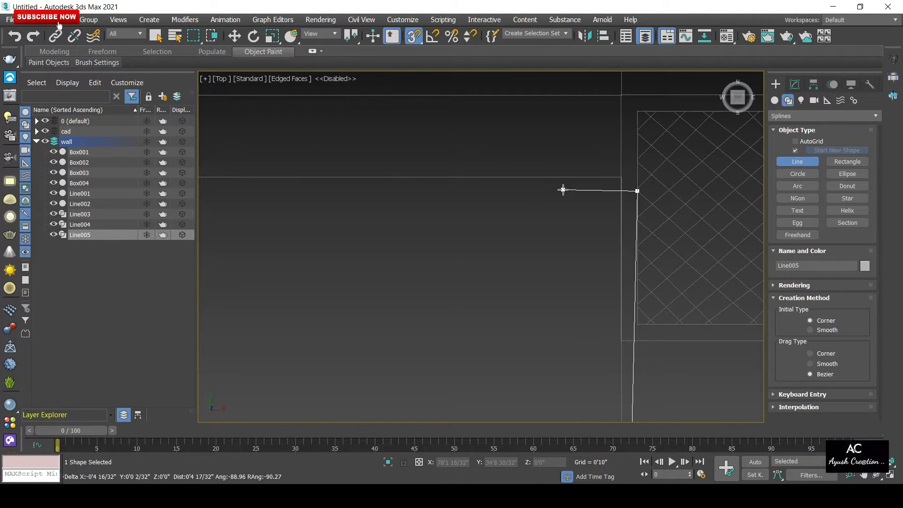
{"action": "left_click", "coordinate": [622, 176]}
{"action": "scroll", "coordinate": [484, 191], "scroll_direction": "down", "scroll_amount": 6}
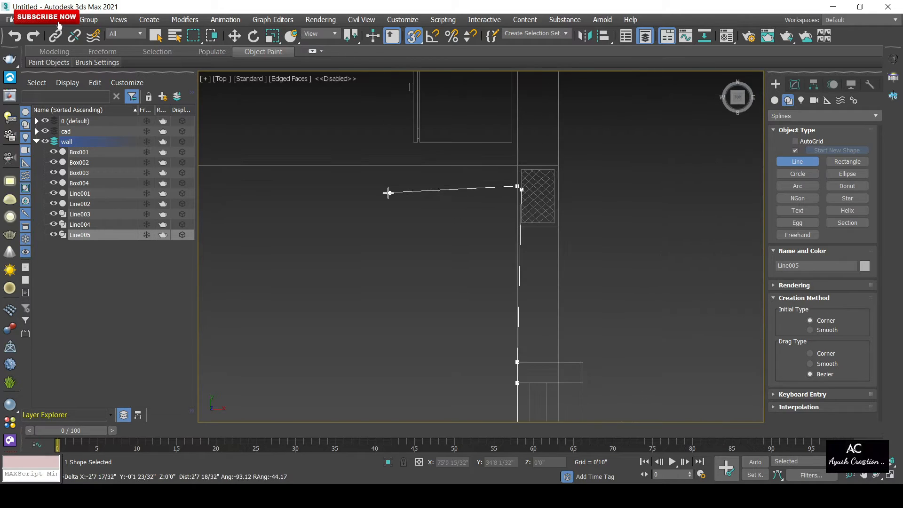
{"action": "middle_click_drag", "start_coordinate": [367, 193], "coordinate": [666, 212]}
{"action": "left_click", "coordinate": [320, 206]}
- Run the line down the inner wall face to the column's hatch and across the hatch's upper edge to its corner
{"action": "scroll", "coordinate": [335, 177], "scroll_direction": "down", "scroll_amount": 4}
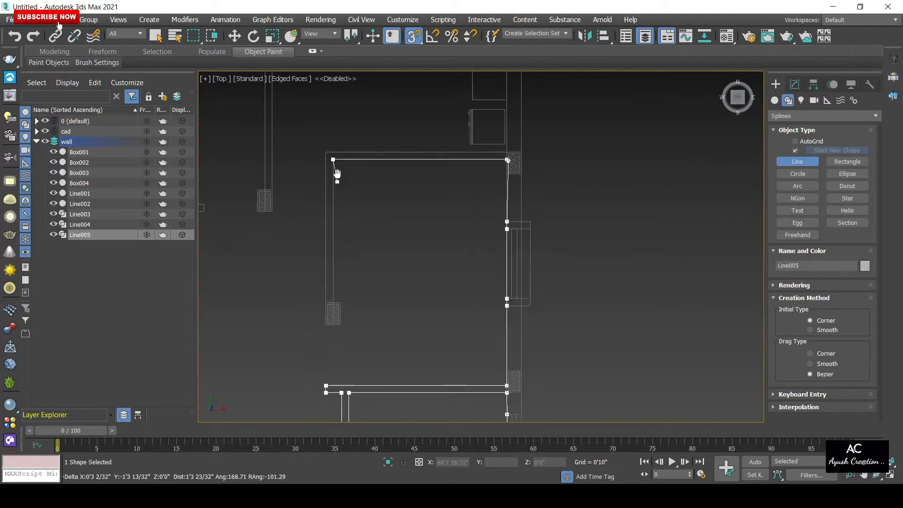
{"action": "scroll", "coordinate": [351, 264], "scroll_direction": "up", "scroll_amount": 4}
{"action": "scroll", "coordinate": [300, 278], "scroll_direction": "up", "scroll_amount": 5}
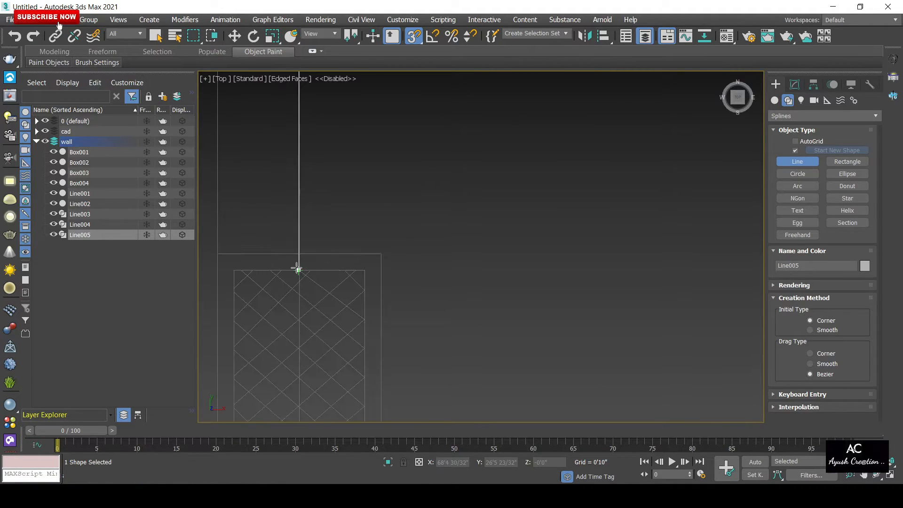
{"action": "scroll", "coordinate": [397, 242], "scroll_direction": "down", "scroll_amount": 2}
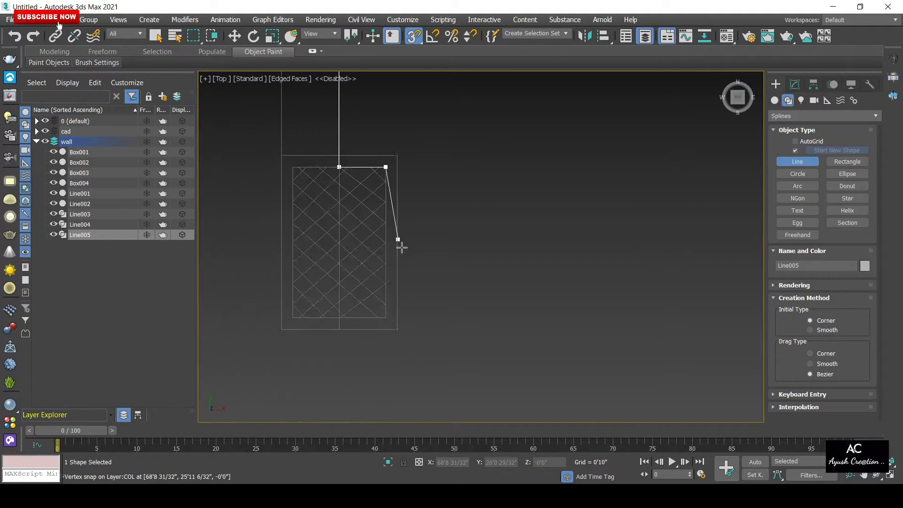
- Trace down the hatch's side and across to the lower outer corner of the column's outline
{"action": "scroll", "coordinate": [398, 291], "scroll_direction": "up", "scroll_amount": 2}
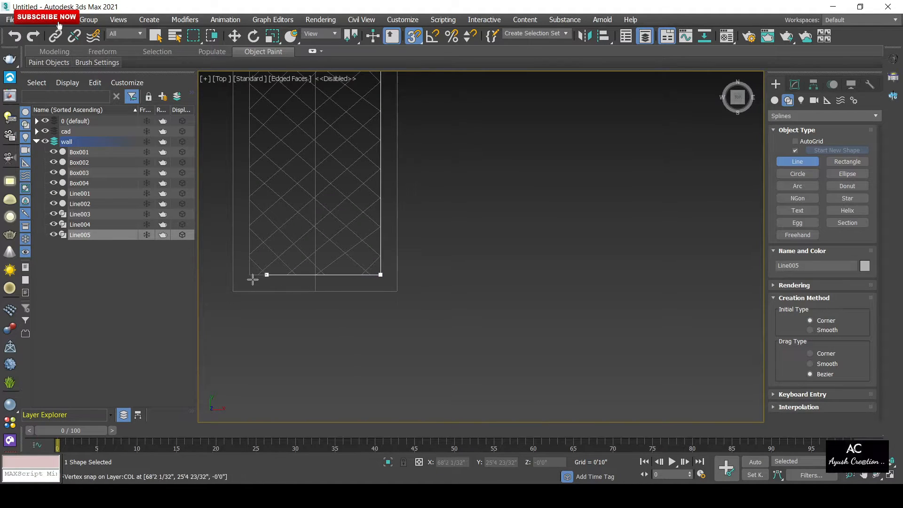
{"action": "scroll", "coordinate": [229, 278], "scroll_direction": "down", "scroll_amount": 1}
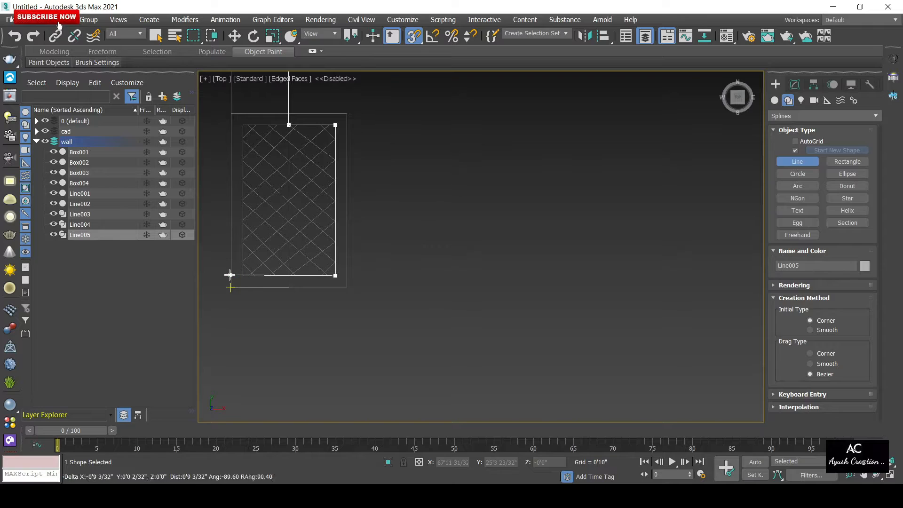
{"action": "scroll", "coordinate": [230, 275], "scroll_direction": "up", "scroll_amount": 3}
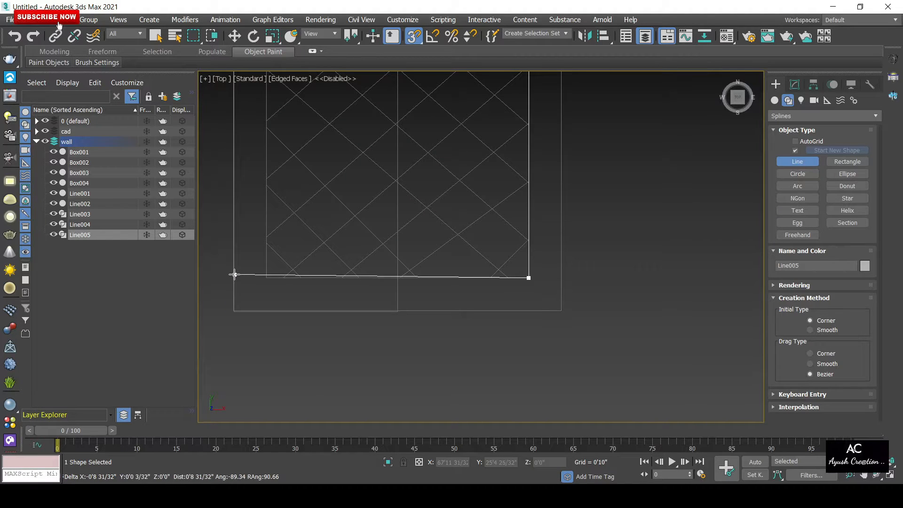
{"action": "left_click", "coordinate": [234, 308]}
{"action": "scroll", "coordinate": [268, 312], "scroll_direction": "down", "scroll_amount": 3}
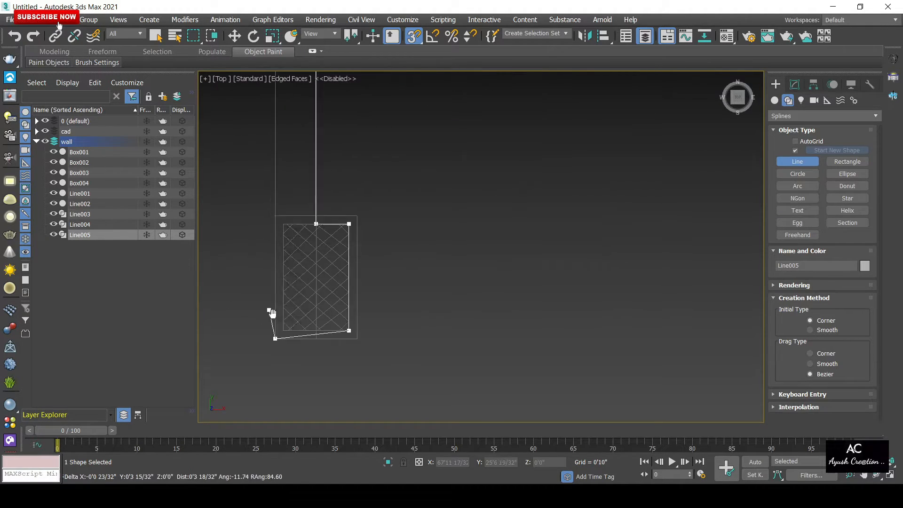
- Take the line up the wall's outer face to its corner and across the upper wall to the hatched column
{"action": "scroll", "coordinate": [285, 223], "scroll_direction": "up", "scroll_amount": 1}
{"action": "scroll", "coordinate": [285, 223], "scroll_direction": "down", "scroll_amount": 5}
{"action": "middle_click_drag", "start_coordinate": [283, 215], "coordinate": [428, 347]}
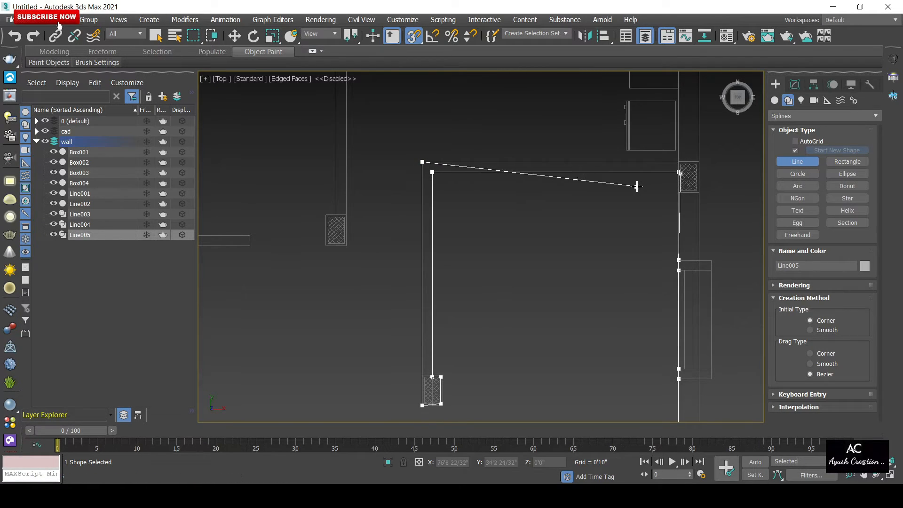
{"action": "middle_click_drag", "start_coordinate": [638, 185], "coordinate": [463, 355]}
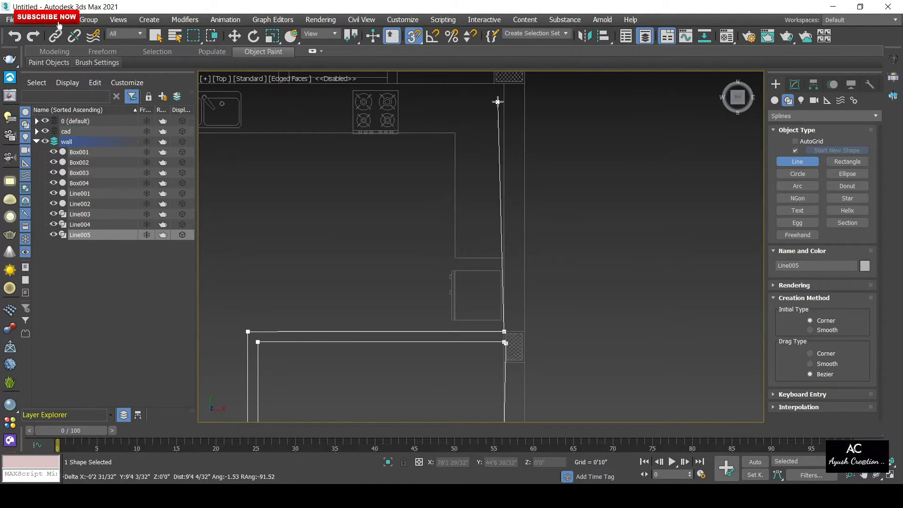
- Run the line up the kitchen's side wall to the inner corner beneath the hatched column
{"action": "middle_click_drag", "start_coordinate": [499, 101], "coordinate": [559, 252]}
{"action": "scroll", "coordinate": [559, 244], "scroll_direction": "up", "scroll_amount": 2}
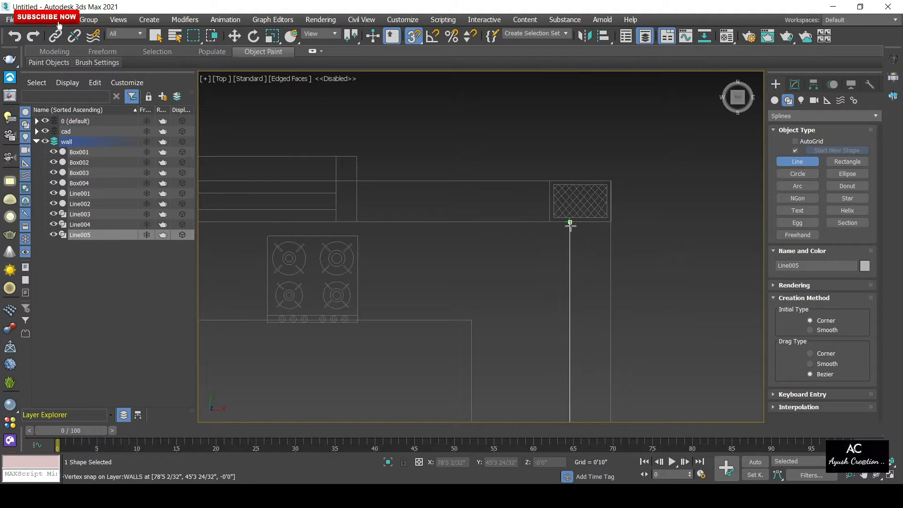
{"action": "left_click", "coordinate": [569, 226]}
- Trace the kitchen's upper wall past the window frame to the hatched column's lower corner near the sink
{"action": "middle_click_drag", "start_coordinate": [306, 277], "coordinate": [579, 329]}
{"action": "scroll", "coordinate": [594, 354], "scroll_direction": "down", "scroll_amount": 6}
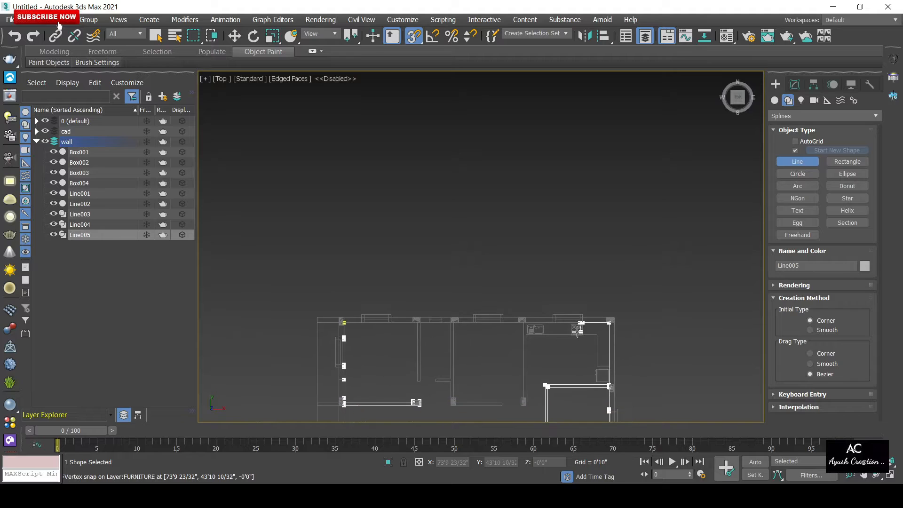
{"action": "scroll", "coordinate": [554, 338], "scroll_direction": "up", "scroll_amount": 5}
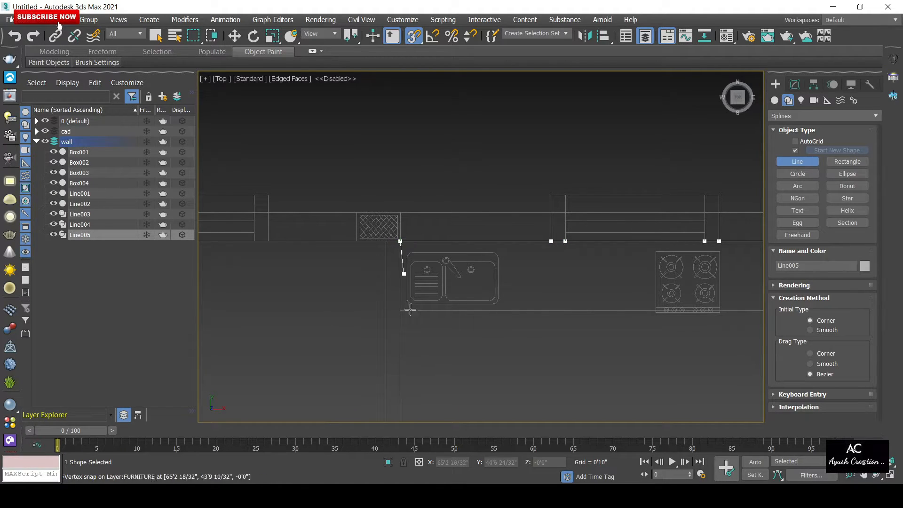
- Take the line down the partition beside the sink and around the hatched column at its end to the partition's other face
{"action": "scroll", "coordinate": [410, 309], "scroll_direction": "down", "scroll_amount": 2}
{"action": "middle_click_drag", "start_coordinate": [413, 339], "coordinate": [402, 253]}
{"action": "scroll", "coordinate": [399, 392], "scroll_direction": "down", "scroll_amount": 1}
{"action": "middle_click_drag", "start_coordinate": [399, 395], "coordinate": [405, 267]}
{"action": "scroll", "coordinate": [408, 293], "scroll_direction": "up", "scroll_amount": 3}
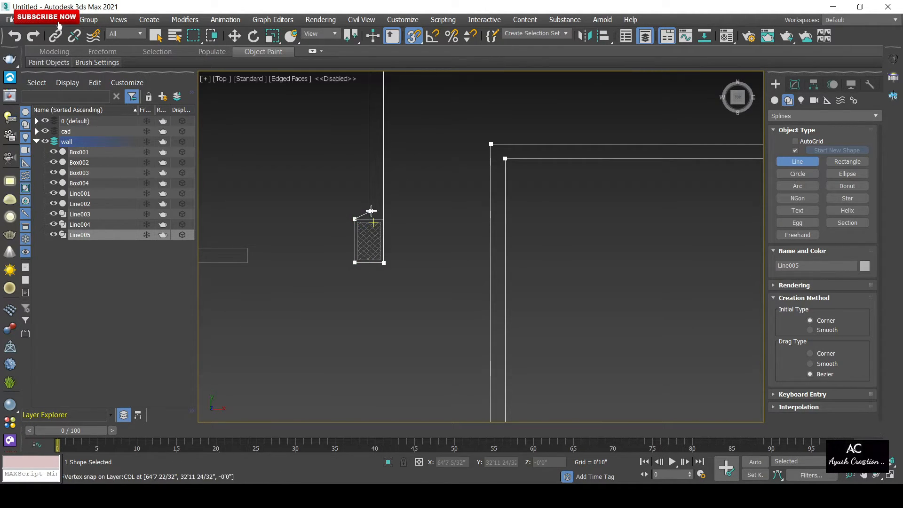
{"action": "scroll", "coordinate": [367, 219], "scroll_direction": "up", "scroll_amount": 6}
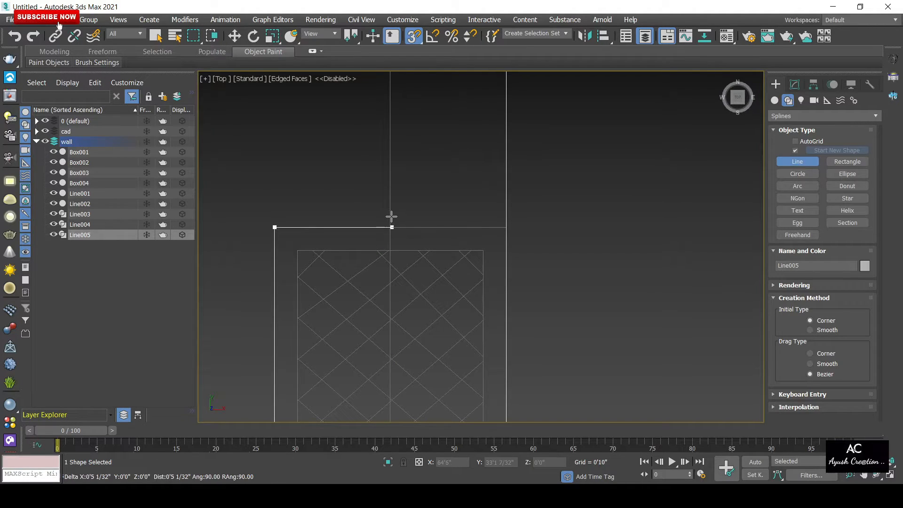
- Run the line up the partition's other face to the inner corner beneath the hatched column on the upper wall
{"action": "scroll", "coordinate": [390, 217], "scroll_direction": "down", "scroll_amount": 4}
{"action": "middle_click_drag", "start_coordinate": [389, 218], "coordinate": [434, 400]}
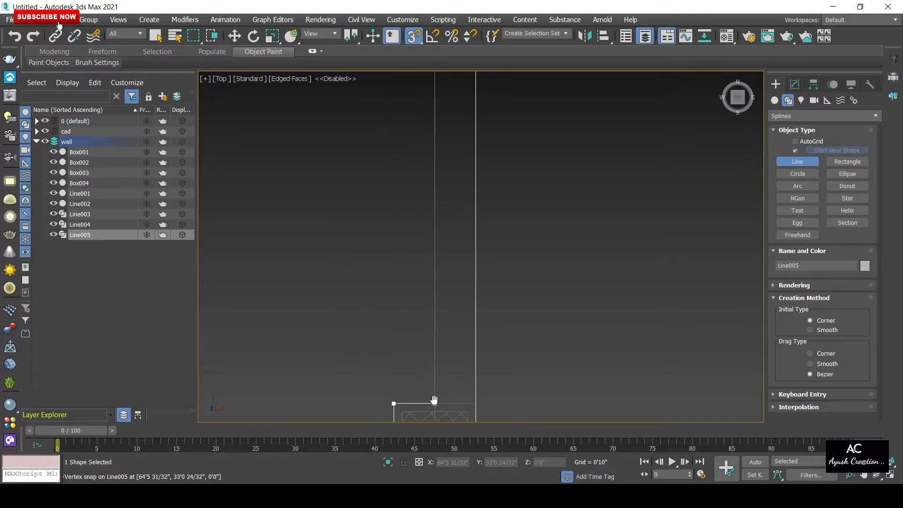
{"action": "scroll", "coordinate": [425, 217], "scroll_direction": "down", "scroll_amount": 4}
{"action": "middle_click_drag", "start_coordinate": [425, 217], "coordinate": [490, 403]}
{"action": "scroll", "coordinate": [463, 163], "scroll_direction": "up", "scroll_amount": 3}
{"action": "middle_click_drag", "start_coordinate": [463, 163], "coordinate": [561, 382]}
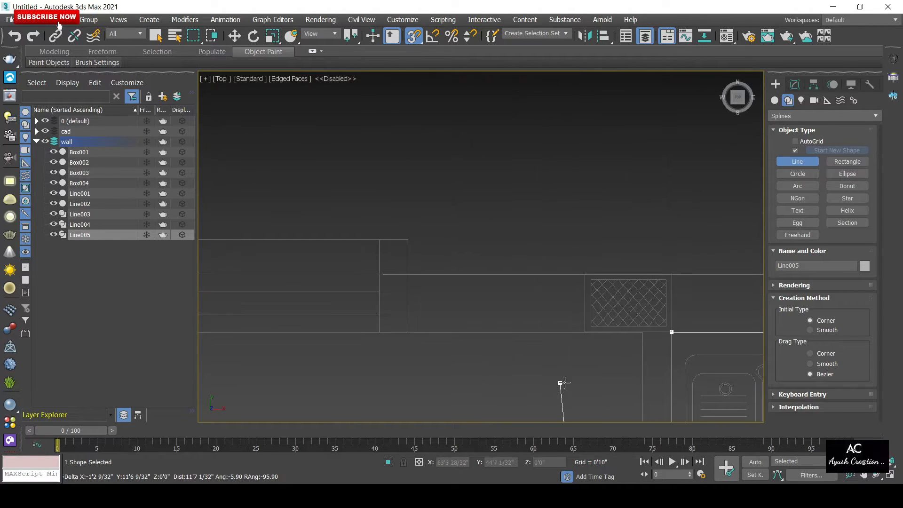
{"action": "scroll", "coordinate": [636, 343], "scroll_direction": "up", "scroll_amount": 2}
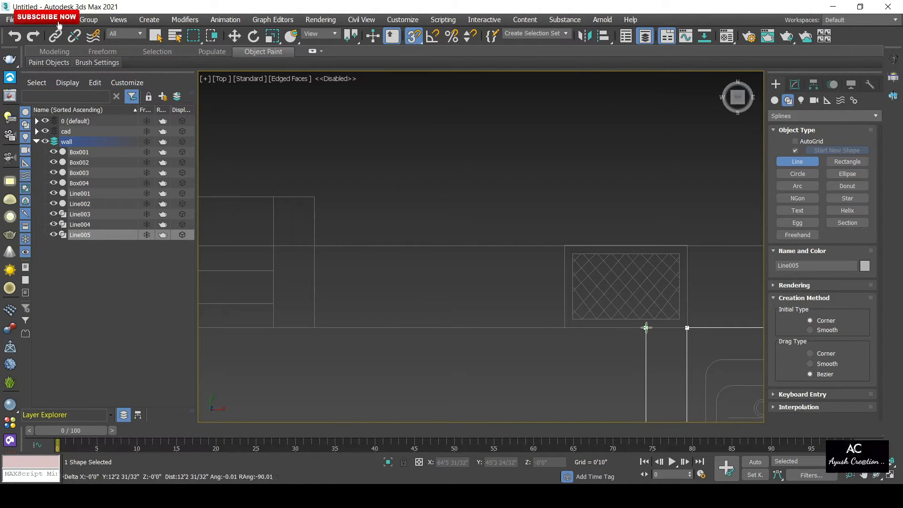
- Trace the upper wall's inner face through both frame corners on each side of the next window
{"action": "left_click", "coordinate": [315, 327]}
{"action": "middle_click_drag", "start_coordinate": [345, 365], "coordinate": [663, 384]}
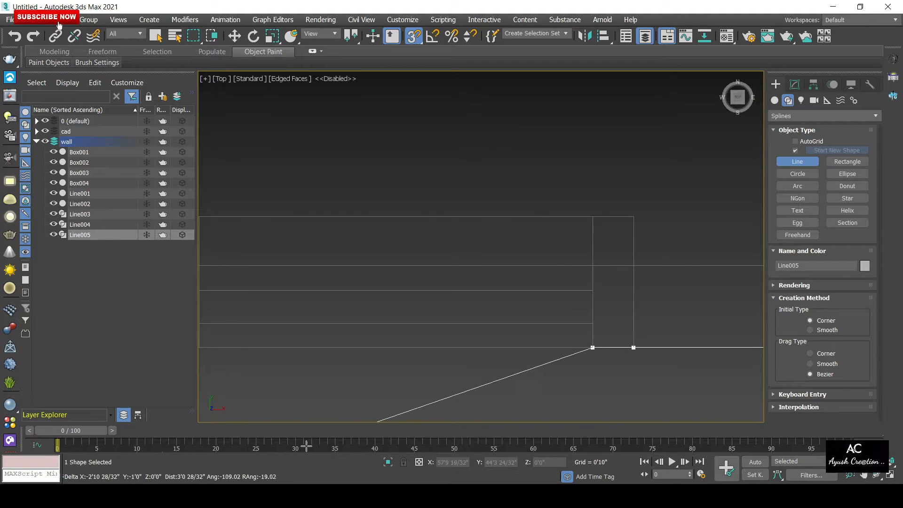
{"action": "scroll", "coordinate": [296, 402], "scroll_direction": "down", "scroll_amount": 3}
{"action": "middle_click_drag", "start_coordinate": [284, 403], "coordinate": [472, 385]}
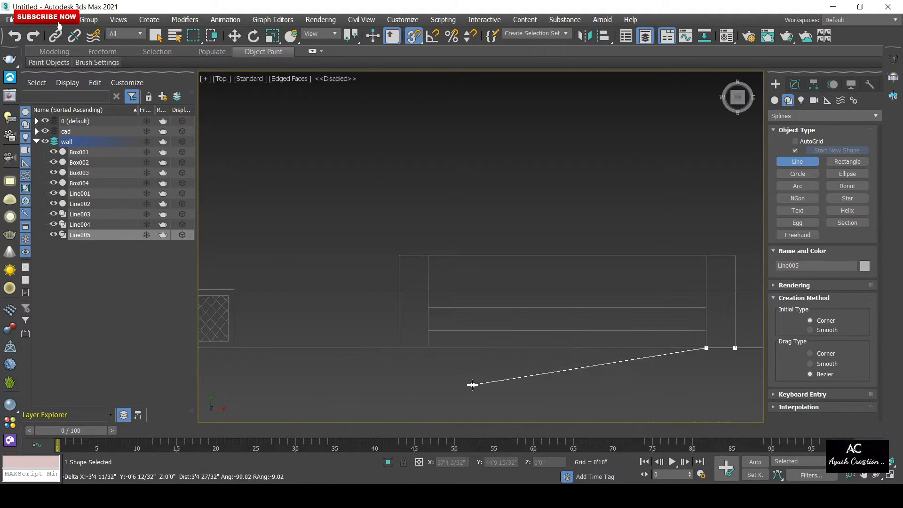
{"action": "left_click", "coordinate": [428, 348]}
{"action": "left_click", "coordinate": [399, 348]}
- Continue the line along the upper wall to the next partition's near face beneath the hatched column
{"action": "scroll", "coordinate": [329, 402], "scroll_direction": "down", "scroll_amount": 3}
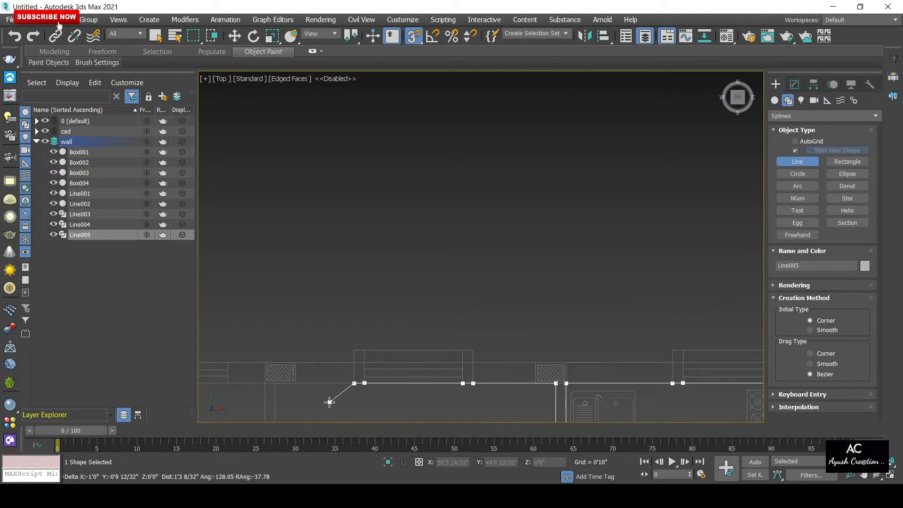
{"action": "scroll", "coordinate": [330, 403], "scroll_direction": "down", "scroll_amount": 2}
{"action": "middle_click_drag", "start_coordinate": [329, 401], "coordinate": [387, 273]}
{"action": "scroll", "coordinate": [344, 280], "scroll_direction": "up", "scroll_amount": 3}
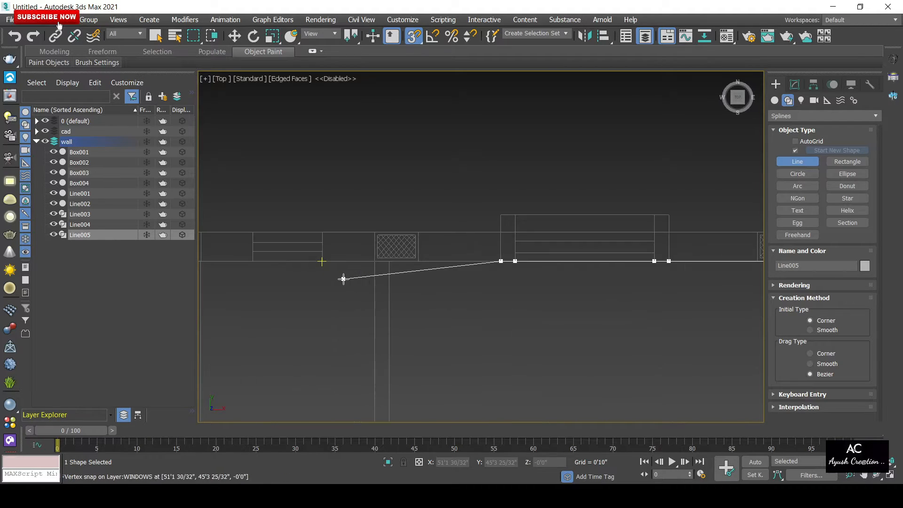
{"action": "scroll", "coordinate": [391, 267], "scroll_direction": "up", "scroll_amount": 2}
{"action": "left_click", "coordinate": [391, 267]}
- Take the line down that partition and around the hatched column's inner corner to the horizontal wall's upper face
{"action": "scroll", "coordinate": [391, 267], "scroll_direction": "down", "scroll_amount": 3}
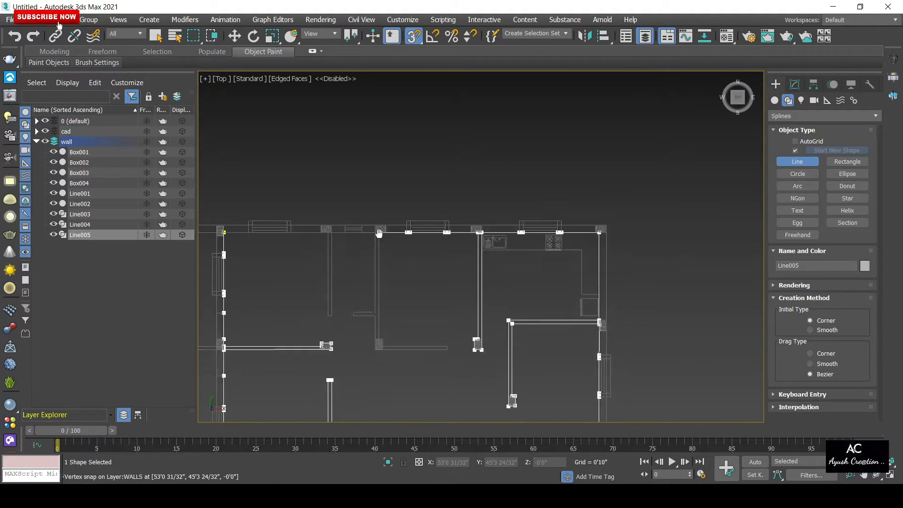
{"action": "scroll", "coordinate": [370, 252], "scroll_direction": "up", "scroll_amount": 3}
{"action": "scroll", "coordinate": [381, 279], "scroll_direction": "up", "scroll_amount": 2}
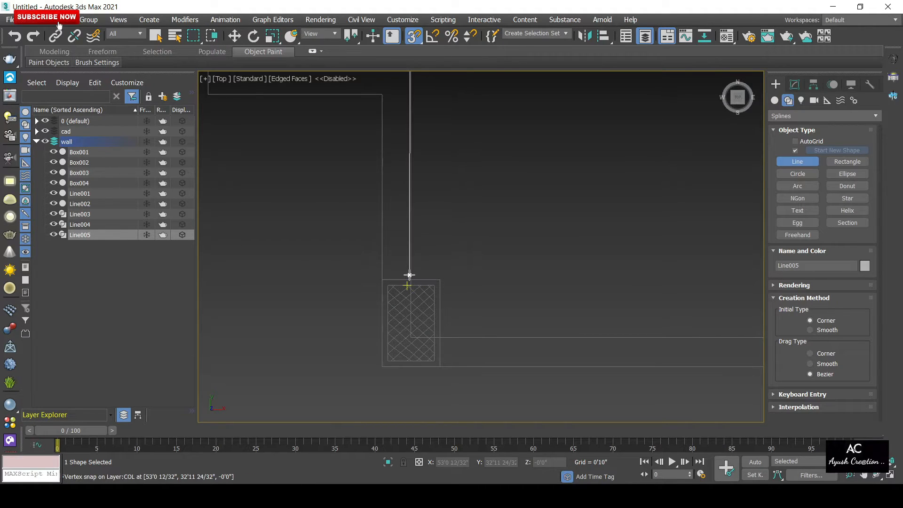
{"action": "left_click", "coordinate": [435, 286]}
{"action": "scroll", "coordinate": [436, 334], "scroll_direction": "up", "scroll_amount": 3}
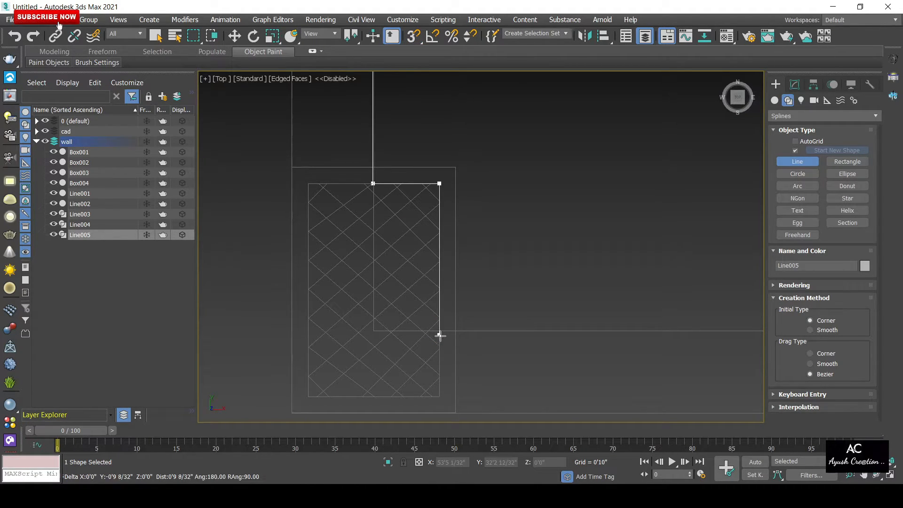
{"action": "left_click", "coordinate": [439, 332]}
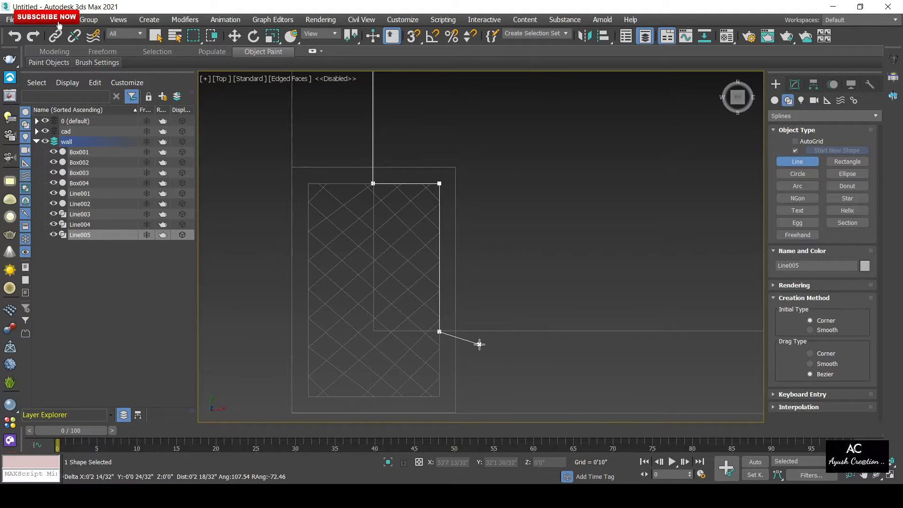
{"action": "key", "text": "s"}
- Trace the horizontal wall to its free end and back along the lower face to the hatched column's outer corner
{"action": "scroll", "coordinate": [480, 344], "scroll_direction": "down", "scroll_amount": 5}
{"action": "middle_click_drag", "start_coordinate": [414, 296], "coordinate": [410, 294]}
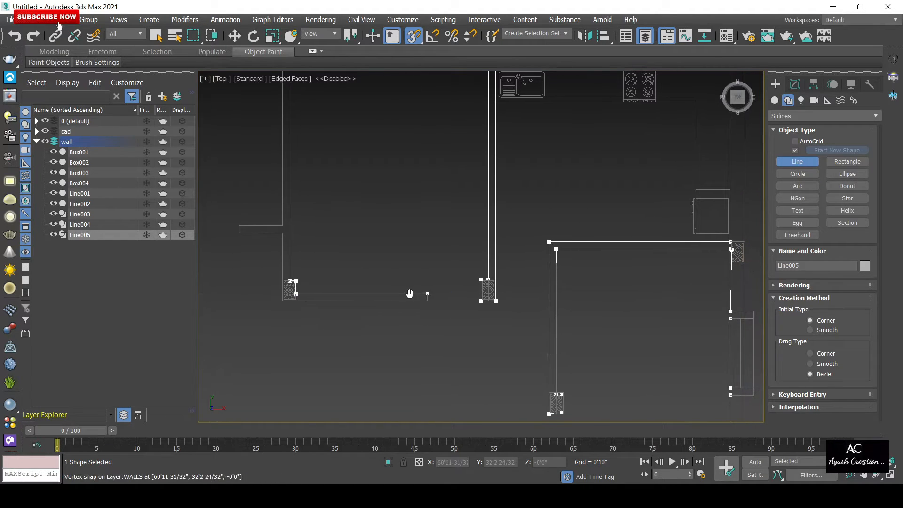
{"action": "scroll", "coordinate": [425, 310], "scroll_direction": "up", "scroll_amount": 5}
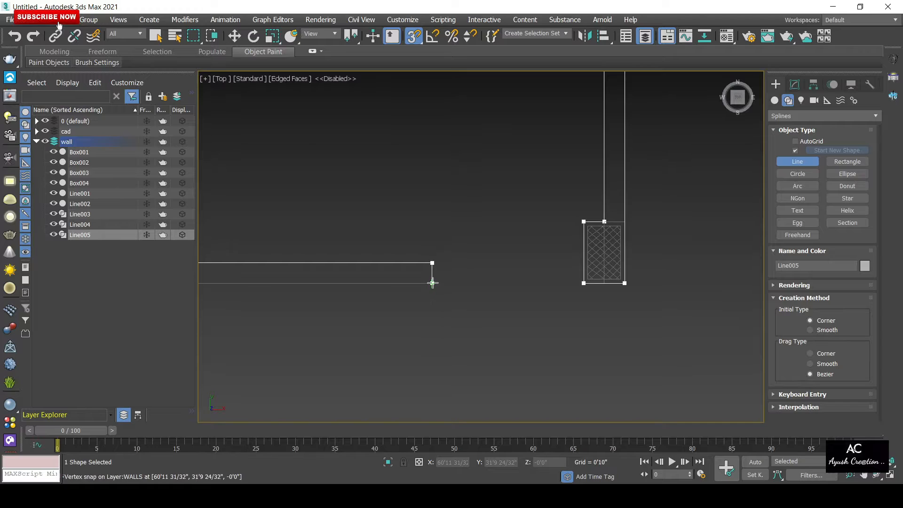
{"action": "left_click", "coordinate": [432, 283]}
{"action": "middle_click_drag", "start_coordinate": [301, 297], "coordinate": [610, 326]}
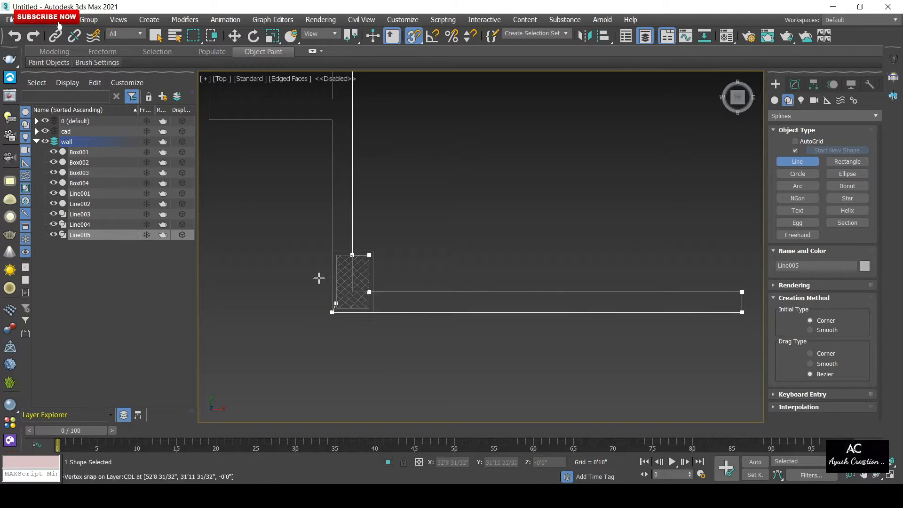
- Run the line up the partition's outer face and around the short stub wall toward the upper wall
{"action": "middle_click_drag", "start_coordinate": [309, 130], "coordinate": [520, 219]}
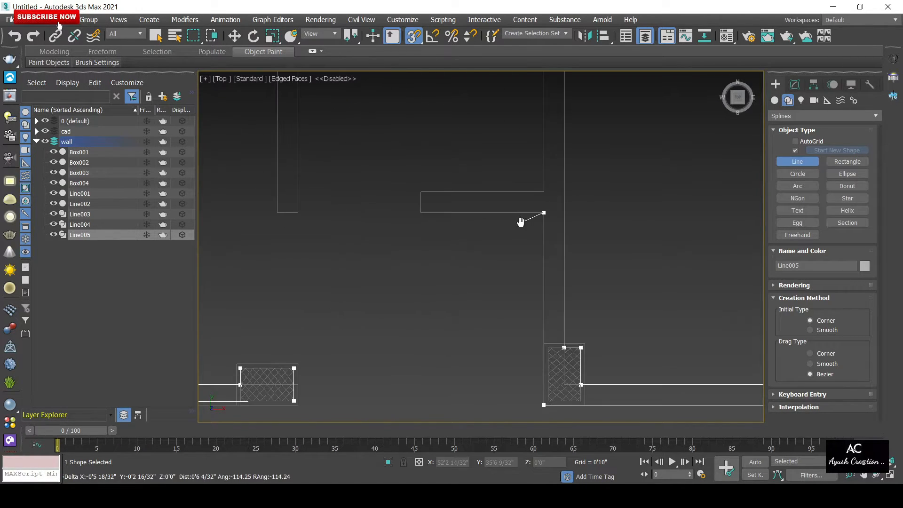
{"action": "left_click", "coordinate": [544, 192]}
{"action": "middle_click_drag", "start_coordinate": [520, 178], "coordinate": [515, 359]}
{"action": "scroll", "coordinate": [485, 343], "scroll_direction": "down", "scroll_amount": 4}
{"action": "scroll", "coordinate": [494, 245], "scroll_direction": "up", "scroll_amount": 5}
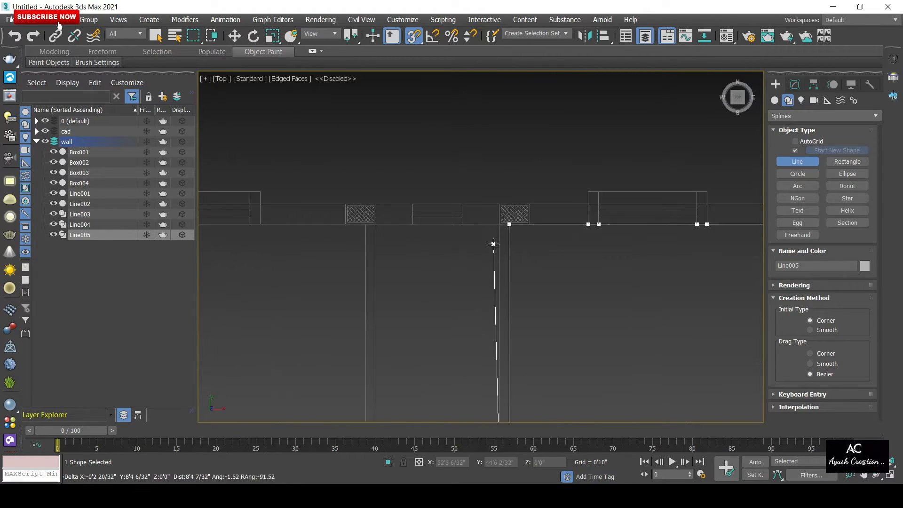
- Trace the upper wall past the small window and take the line down the next partition and around its free end
{"action": "middle_click_drag", "start_coordinate": [495, 248], "coordinate": [532, 360]}
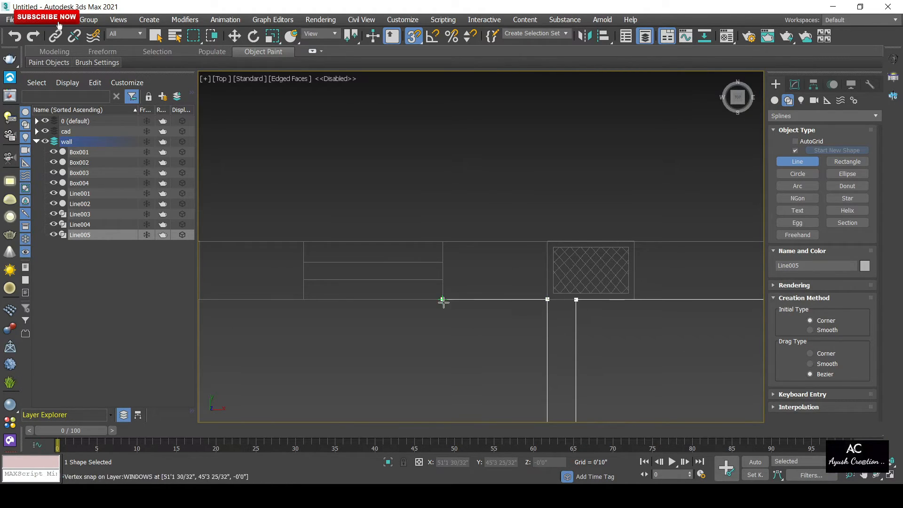
{"action": "left_click", "coordinate": [304, 300]}
{"action": "middle_click_drag", "start_coordinate": [301, 307], "coordinate": [460, 221]}
{"action": "scroll", "coordinate": [453, 353], "scroll_direction": "down", "scroll_amount": 5}
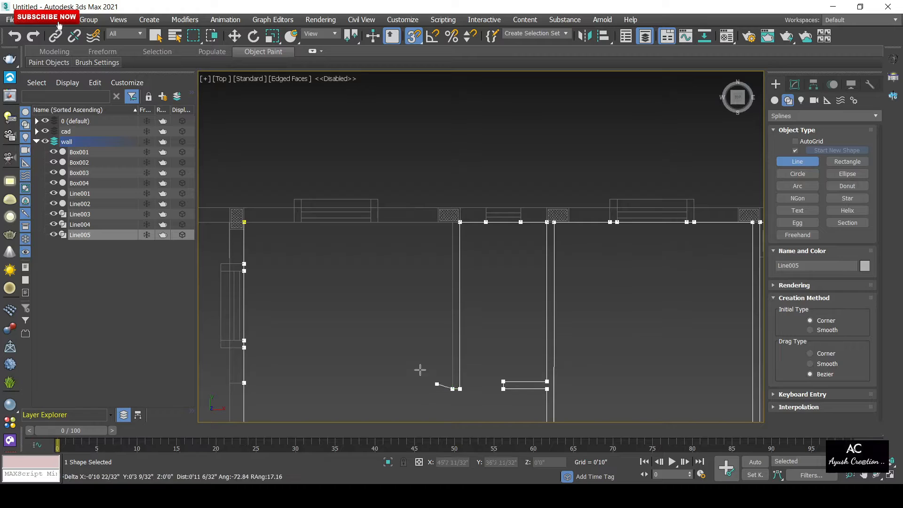
- Run the line up the partition and across the last window to the starting corner, and close the spline
{"action": "scroll", "coordinate": [412, 226], "scroll_direction": "up", "scroll_amount": 5}
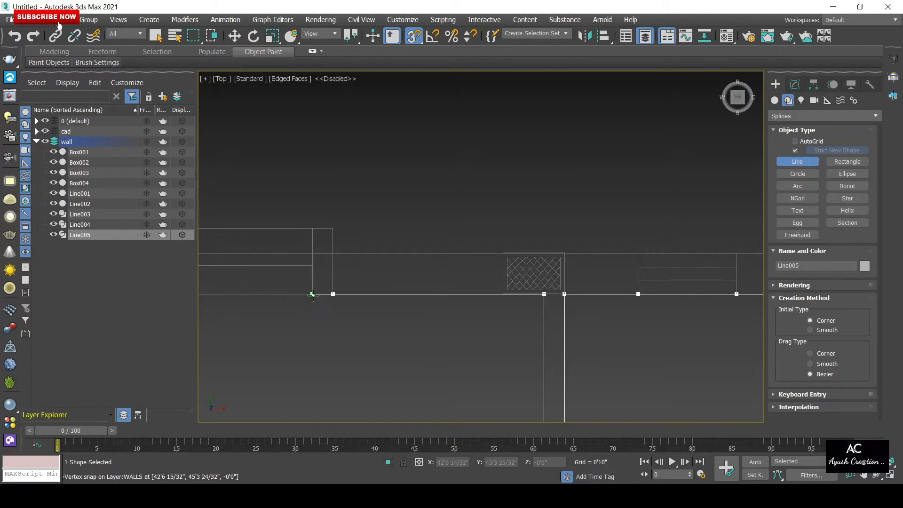
{"action": "middle_click_drag", "start_coordinate": [280, 335], "coordinate": [612, 365]}
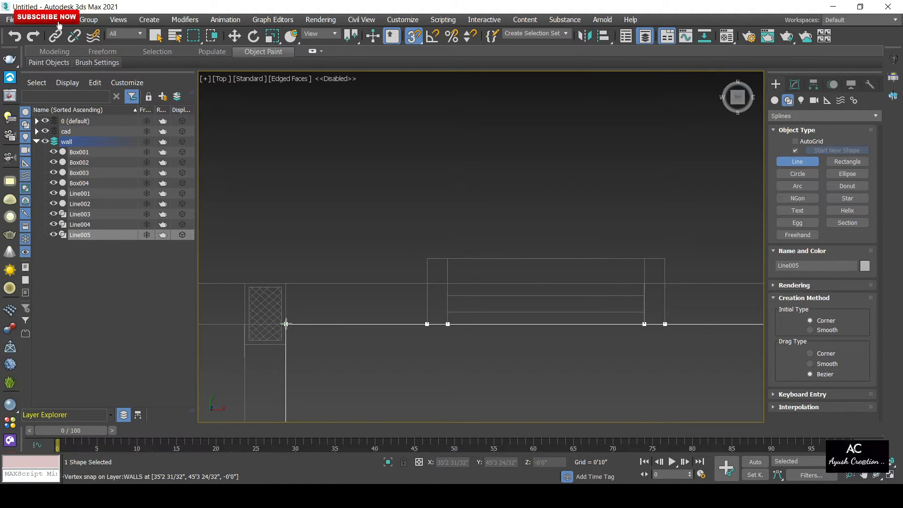
{"action": "left_click", "coordinate": [288, 324]}
{"action": "left_click", "coordinate": [433, 259]}
- Switch the traced wall line to vertex editing
{"action": "scroll", "coordinate": [461, 367], "scroll_direction": "down", "scroll_amount": 9}
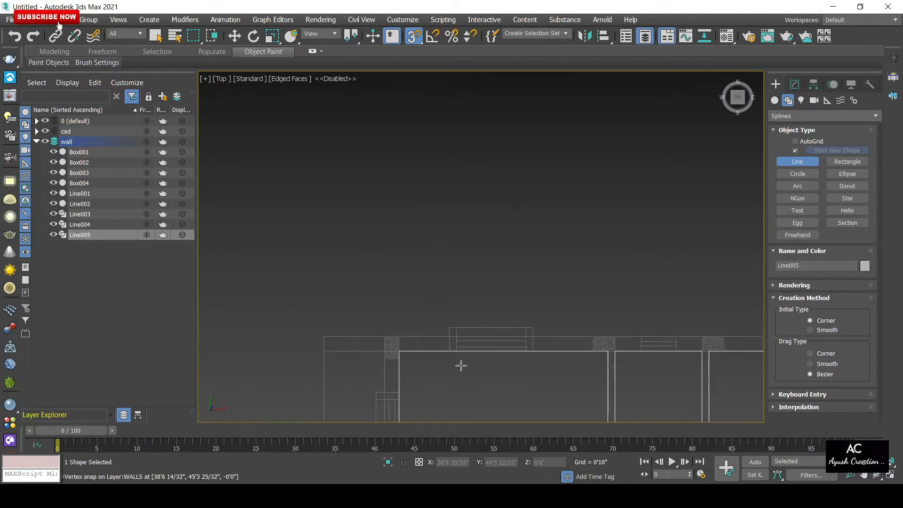
{"action": "middle_click_drag", "start_coordinate": [464, 373], "coordinate": [429, 252]}
{"action": "scroll", "coordinate": [492, 348], "scroll_direction": "up", "scroll_amount": 4}
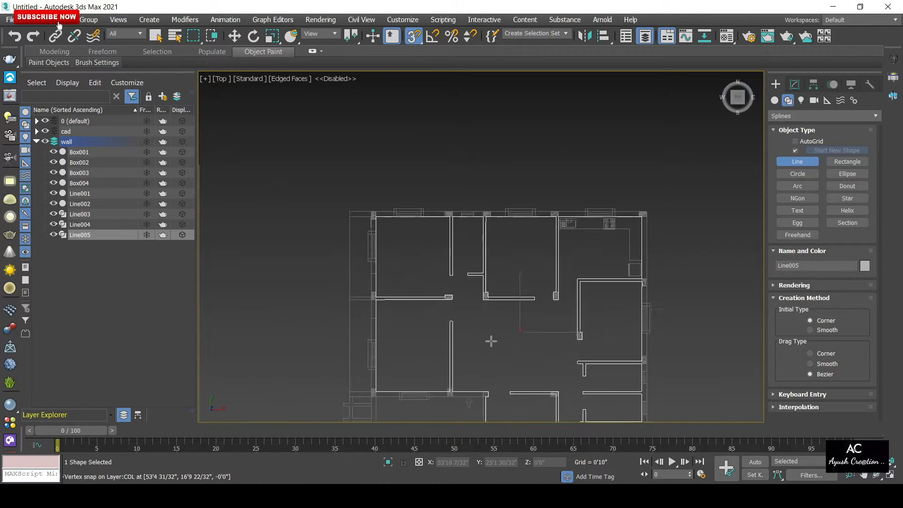
{"action": "left_click", "coordinate": [796, 86]}
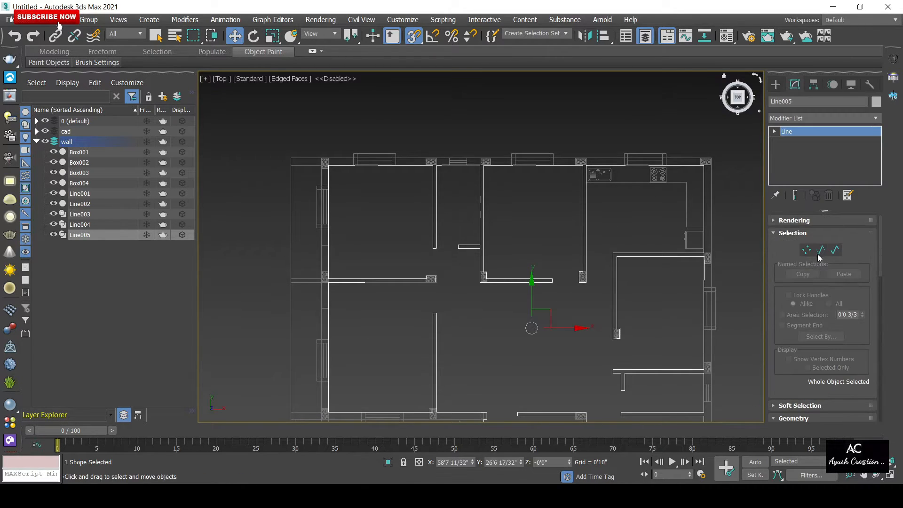
{"action": "left_click", "coordinate": [807, 250]}
- Move the misaligned vertex between the lower hatched column and the window vertically onto the wall's inner face with snapping
{"action": "scroll", "coordinate": [549, 326], "scroll_direction": "up", "scroll_amount": 3}
{"action": "scroll", "coordinate": [337, 218], "scroll_direction": "up", "scroll_amount": 6}
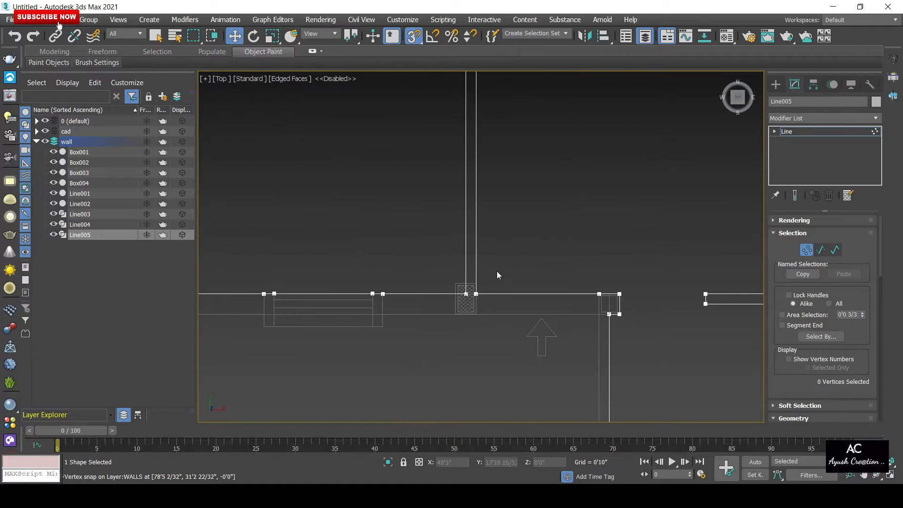
{"action": "scroll", "coordinate": [625, 286], "scroll_direction": "down", "scroll_amount": 5}
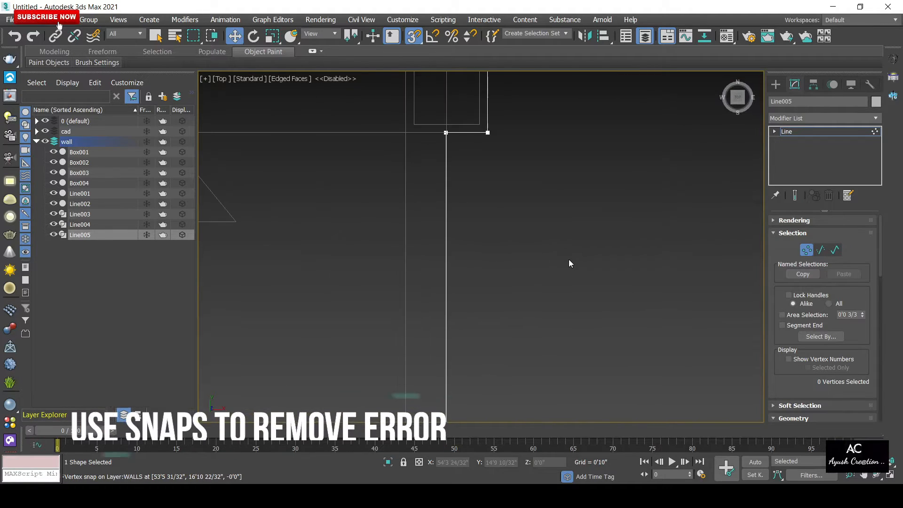
{"action": "scroll", "coordinate": [577, 285], "scroll_direction": "up", "scroll_amount": 7}
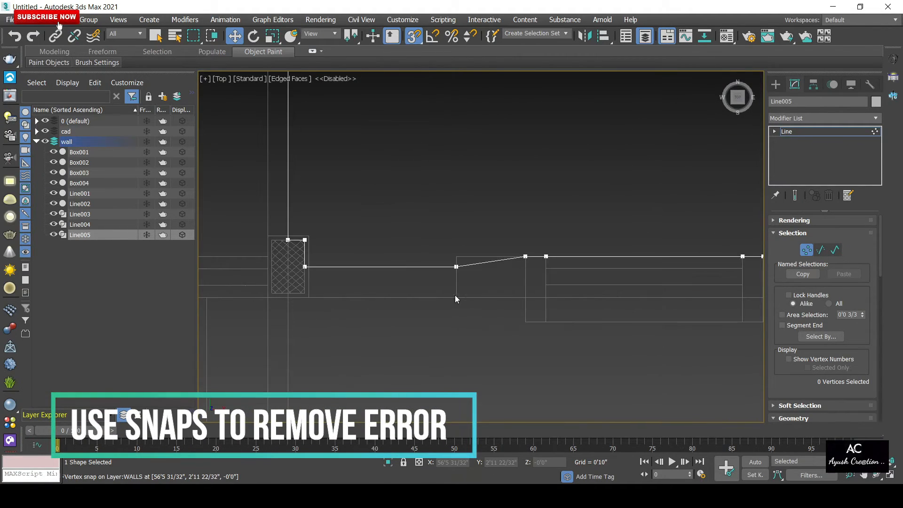
{"action": "key", "text": "s"}
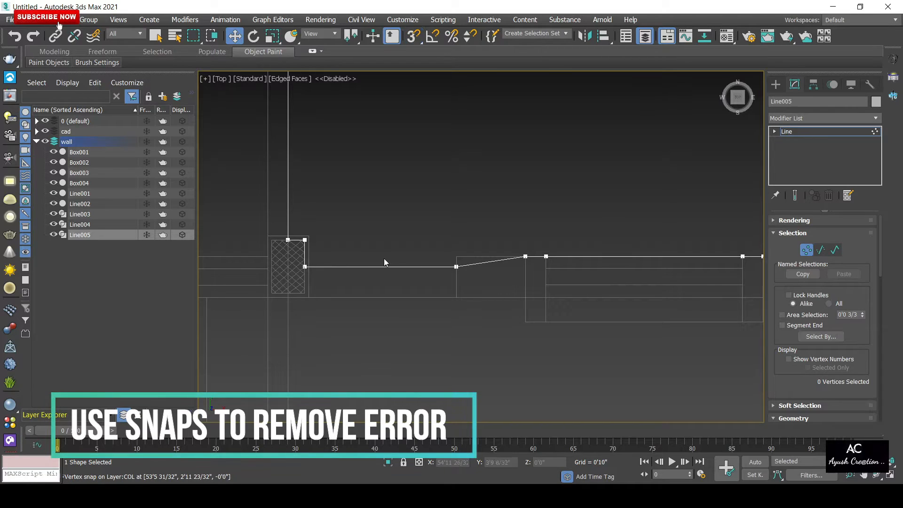
{"action": "left_click_drag", "start_coordinate": [434, 288], "coordinate": [464, 208]}
{"action": "left_click_drag", "start_coordinate": [442, 299], "coordinate": [440, 298]}
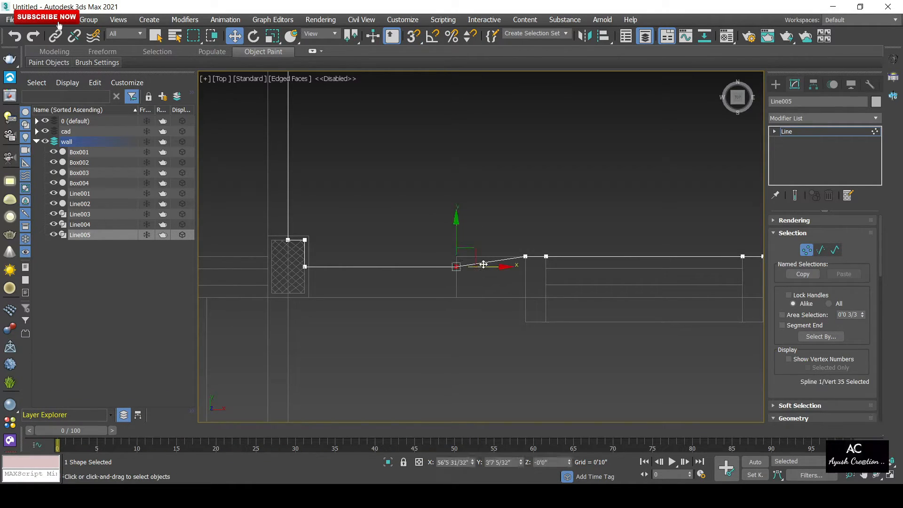
{"action": "left_click_drag", "start_coordinate": [474, 267], "coordinate": [525, 250]}
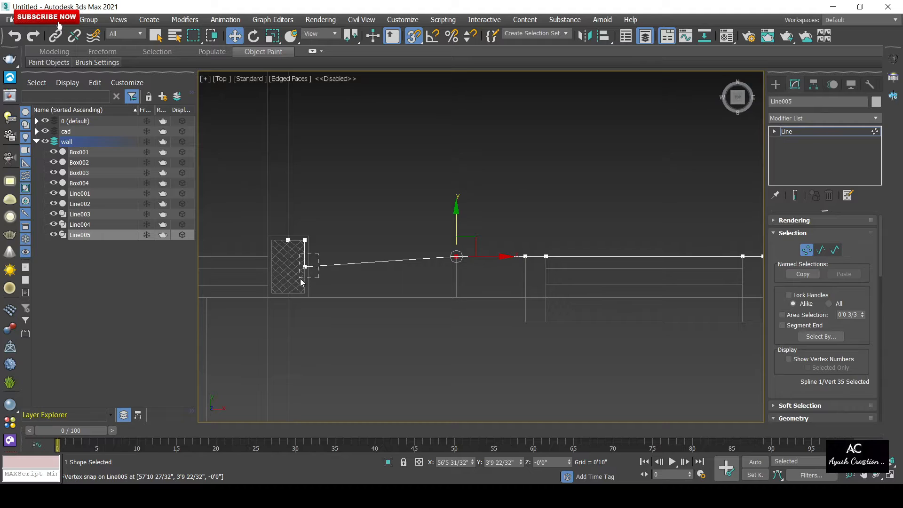
- Align the vertex on the lower hatched column's side with the corrected wall-face vertex
{"action": "left_click_drag", "start_coordinate": [301, 282], "coordinate": [301, 281]}
{"action": "left_click_drag", "start_coordinate": [305, 241], "coordinate": [460, 256]}
{"action": "scroll", "coordinate": [422, 274], "scroll_direction": "down", "scroll_amount": 4}
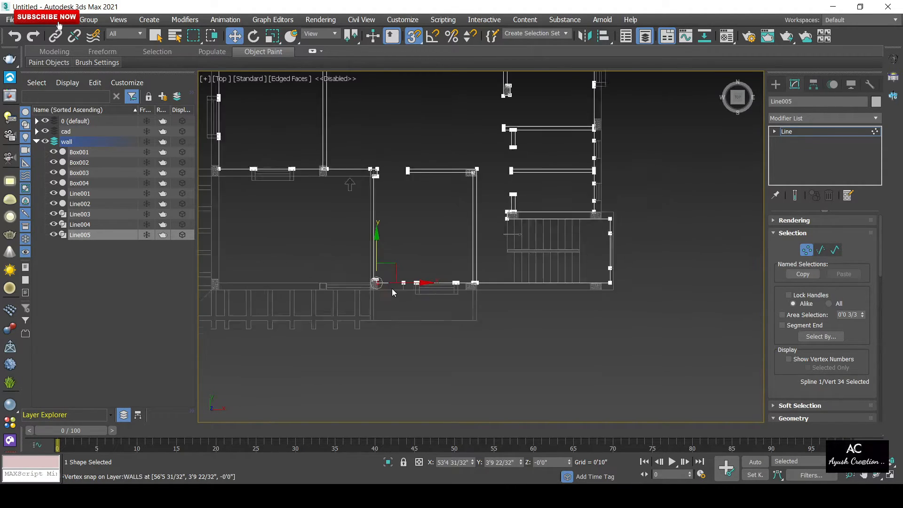
- Snap the lower inner vertex at the partition's end column down level with the wall's outer corner to straighten the bottom edge
{"action": "scroll", "coordinate": [391, 289], "scroll_direction": "up", "scroll_amount": 4}
{"action": "middle_click_drag", "start_coordinate": [616, 324], "coordinate": [437, 357]}
{"action": "middle_click_drag", "start_coordinate": [559, 253], "coordinate": [559, 354]}
{"action": "middle_click_drag", "start_coordinate": [384, 284], "coordinate": [426, 337]}
{"action": "middle_click_drag", "start_coordinate": [414, 237], "coordinate": [407, 347]}
{"action": "middle_click_drag", "start_coordinate": [424, 268], "coordinate": [486, 377]}
{"action": "scroll", "coordinate": [265, 282], "scroll_direction": "up", "scroll_amount": 3}
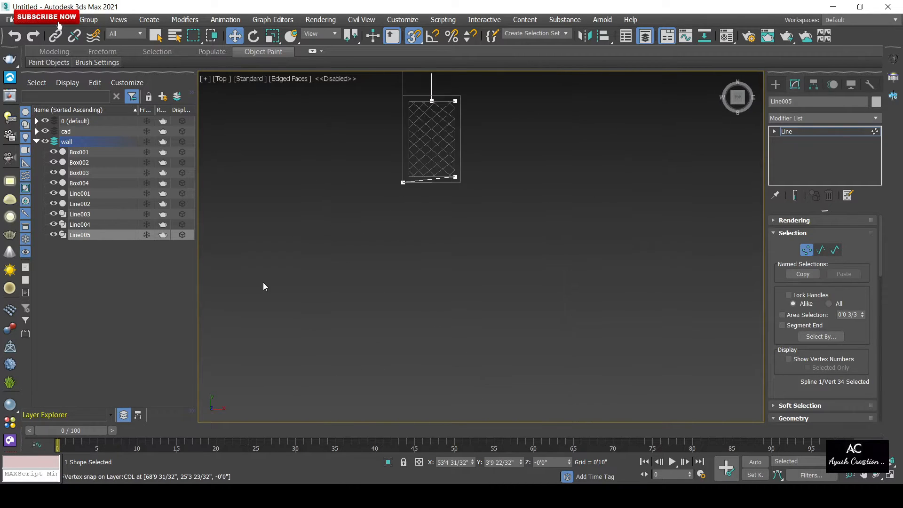
{"action": "scroll", "coordinate": [348, 233], "scroll_direction": "up", "scroll_amount": 1}
{"action": "middle_click_drag", "start_coordinate": [349, 233], "coordinate": [333, 323]}
{"action": "left_click_drag", "start_coordinate": [453, 265], "coordinate": [452, 263]}
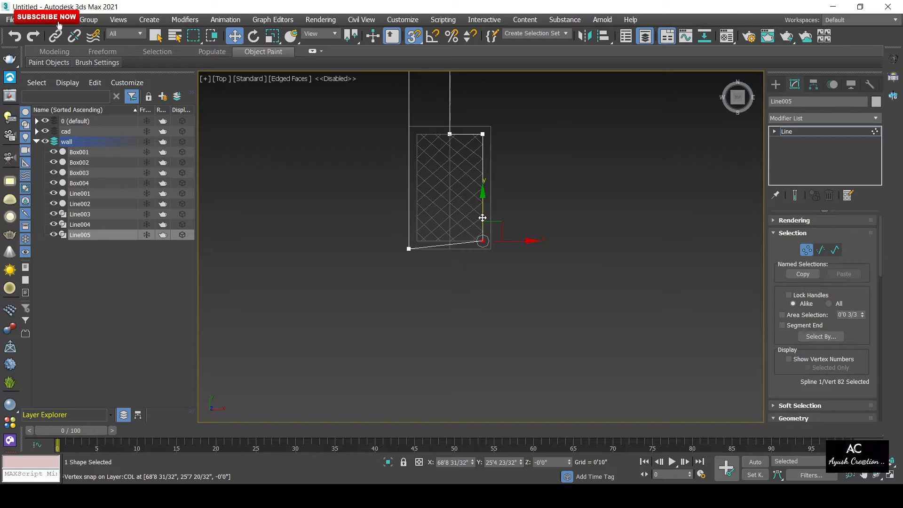
{"action": "left_click_drag", "start_coordinate": [387, 258], "coordinate": [411, 249]}
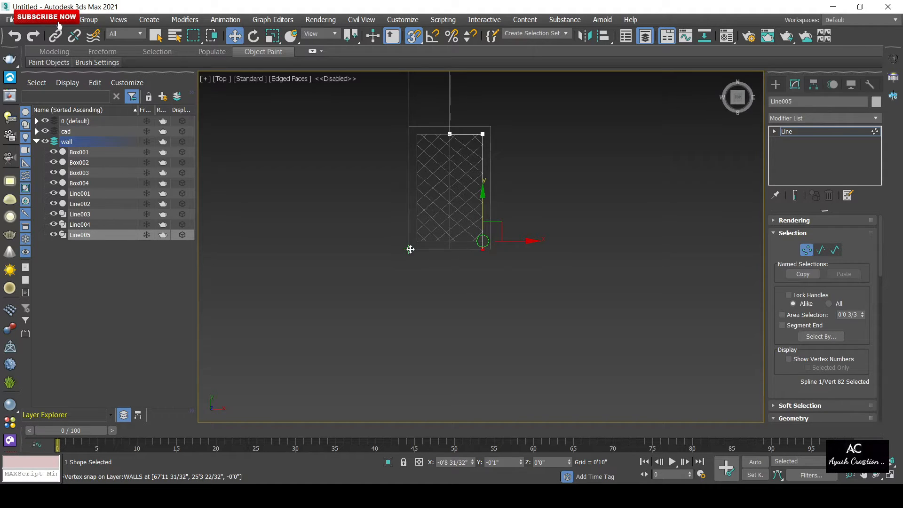
- Examine the traced line's remaining vertices around the hatched columns and partition ends for misalignment
{"action": "scroll", "coordinate": [410, 249], "scroll_direction": "down", "scroll_amount": 4}
{"action": "middle_click_drag", "start_coordinate": [411, 249], "coordinate": [399, 340]}
{"action": "middle_click_drag", "start_coordinate": [311, 237], "coordinate": [426, 211]}
{"action": "scroll", "coordinate": [328, 349], "scroll_direction": "down", "scroll_amount": 2}
{"action": "scroll", "coordinate": [356, 174], "scroll_direction": "up", "scroll_amount": 3}
{"action": "scroll", "coordinate": [430, 347], "scroll_direction": "down", "scroll_amount": 2}
{"action": "middle_click_drag", "start_coordinate": [431, 345], "coordinate": [441, 257]}
{"action": "scroll", "coordinate": [375, 325], "scroll_direction": "up", "scroll_amount": 3}
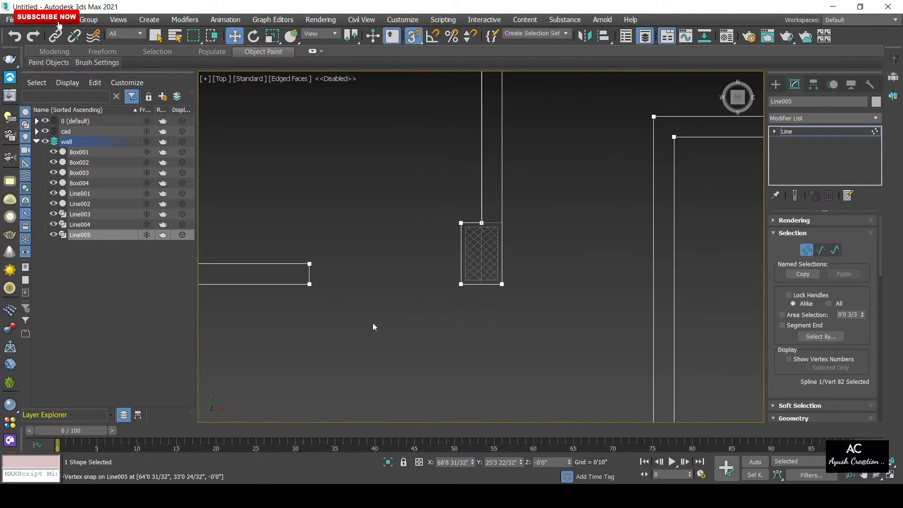
{"action": "scroll", "coordinate": [287, 327], "scroll_direction": "down", "scroll_amount": 3}
{"action": "middle_click_drag", "start_coordinate": [287, 328], "coordinate": [569, 351]}
{"action": "scroll", "coordinate": [457, 348], "scroll_direction": "up", "scroll_amount": 3}
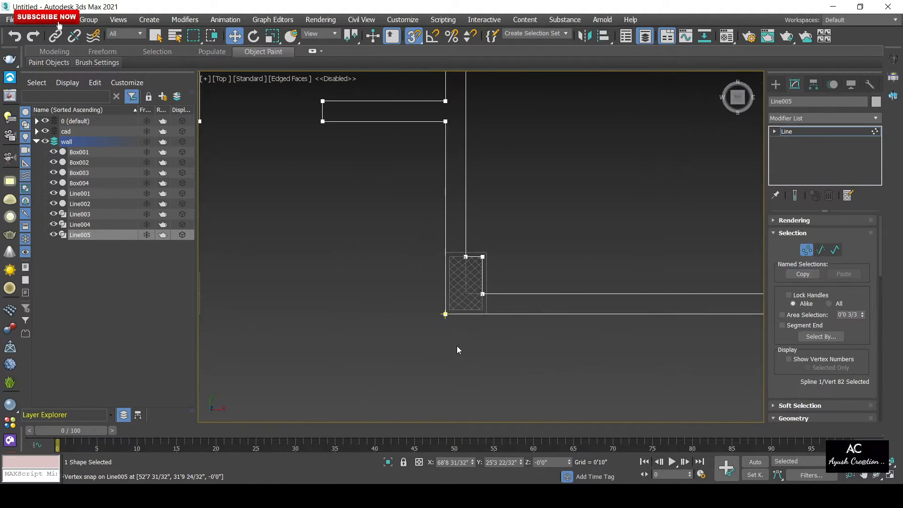
- Examine the traced outline along the west exterior wall, the lower rooms and the staircase for stray vertices
{"action": "scroll", "coordinate": [457, 348], "scroll_direction": "up", "scroll_amount": 2}
{"action": "scroll", "coordinate": [457, 348], "scroll_direction": "down", "scroll_amount": 3}
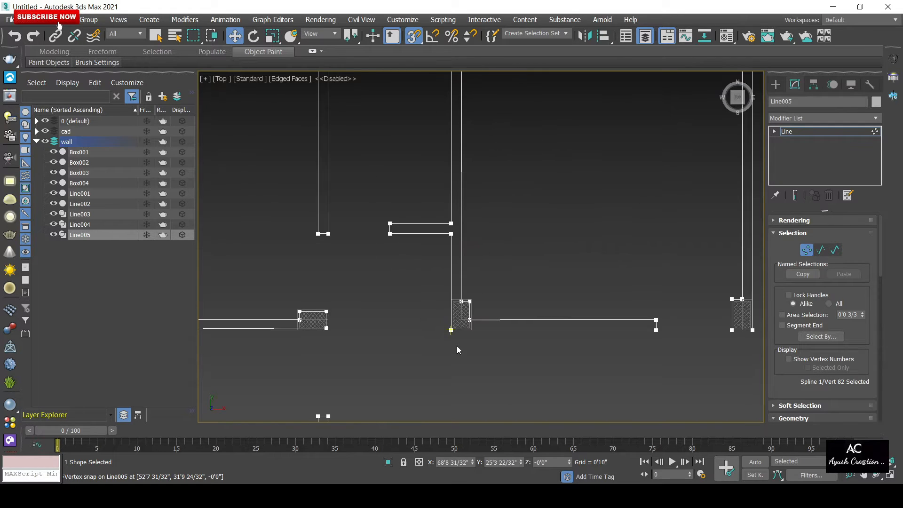
{"action": "scroll", "coordinate": [370, 367], "scroll_direction": "down", "scroll_amount": 2}
{"action": "scroll", "coordinate": [370, 368], "scroll_direction": "up", "scroll_amount": 5}
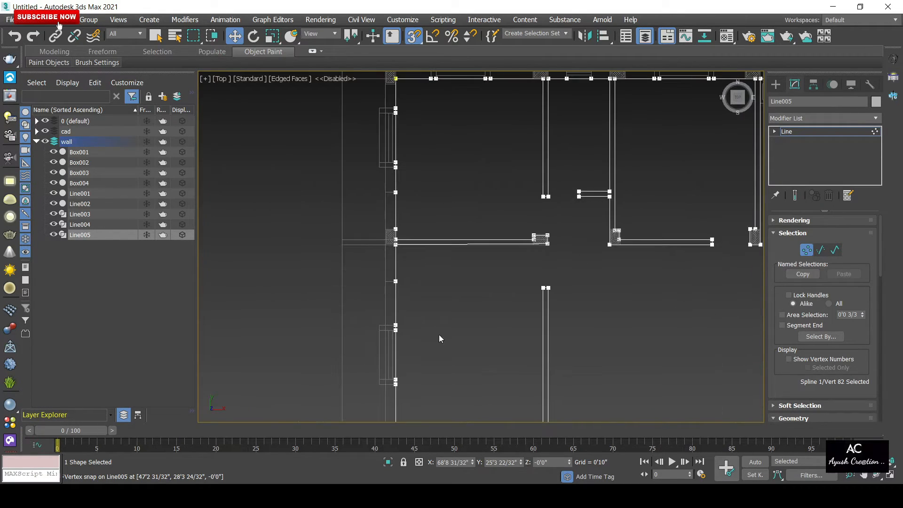
{"action": "scroll", "coordinate": [405, 405], "scroll_direction": "down", "scroll_amount": 5}
{"action": "middle_click_drag", "start_coordinate": [402, 404], "coordinate": [360, 220]}
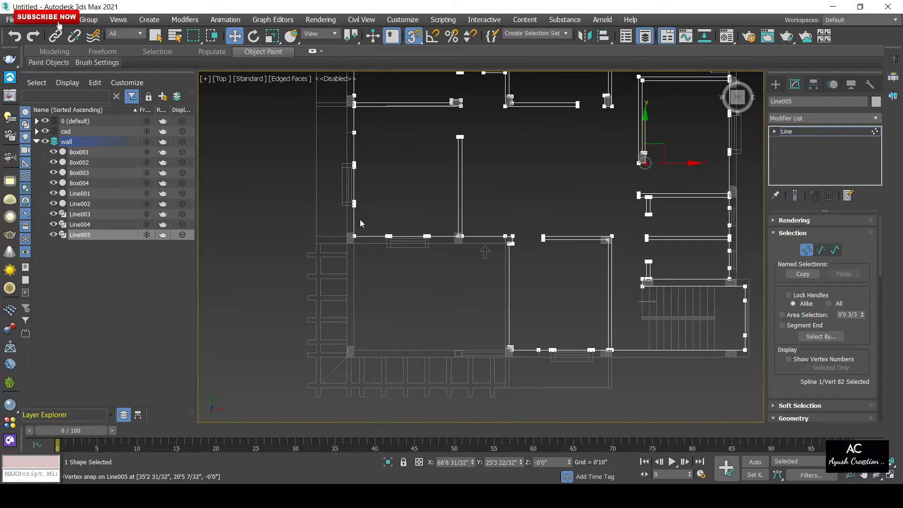
{"action": "scroll", "coordinate": [577, 380], "scroll_direction": "up", "scroll_amount": 2}
{"action": "scroll", "coordinate": [577, 380], "scroll_direction": "down", "scroll_amount": 2}
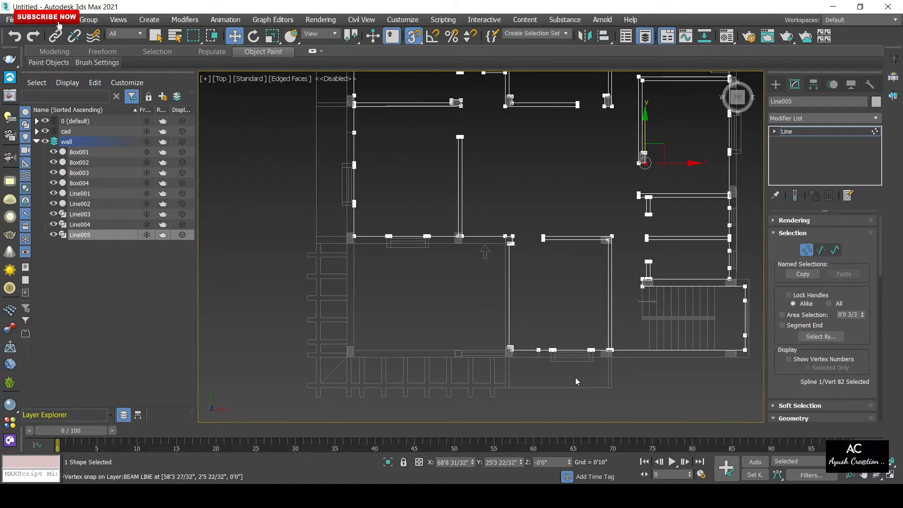
{"action": "middle_click_drag", "start_coordinate": [576, 381], "coordinate": [422, 377]}
{"action": "scroll", "coordinate": [451, 362], "scroll_direction": "up", "scroll_amount": 6}
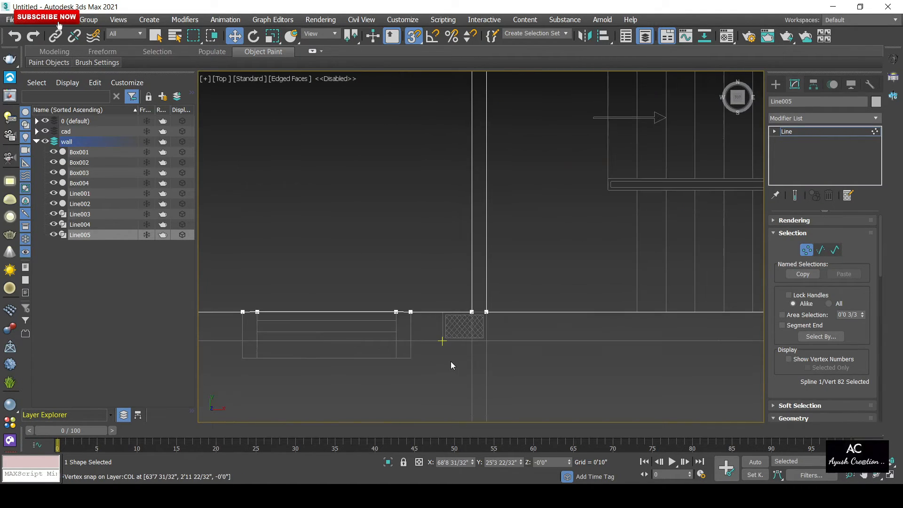
{"action": "scroll", "coordinate": [450, 361], "scroll_direction": "down", "scroll_amount": 5}
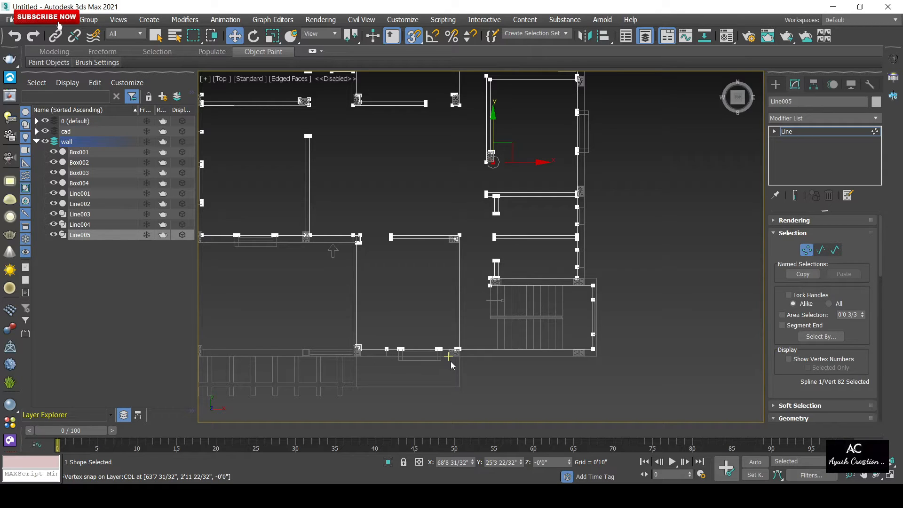
{"action": "scroll", "coordinate": [451, 361], "scroll_direction": "down", "scroll_amount": 1}
{"action": "middle_click_drag", "start_coordinate": [451, 361], "coordinate": [383, 331]}
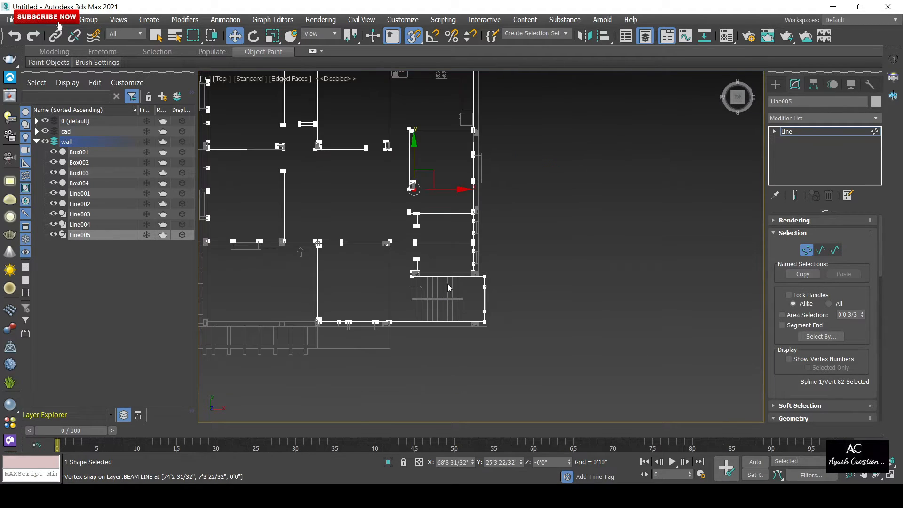
- Snap the stray vertex beside the hatched column below the kitchen horizontally onto the wall's inner face, and finish vertex editing with the line deselected
{"action": "middle_click_drag", "start_coordinate": [453, 251], "coordinate": [373, 368]}
{"action": "scroll", "coordinate": [374, 369], "scroll_direction": "up", "scroll_amount": 3}
{"action": "scroll", "coordinate": [403, 310], "scroll_direction": "up", "scroll_amount": 5}
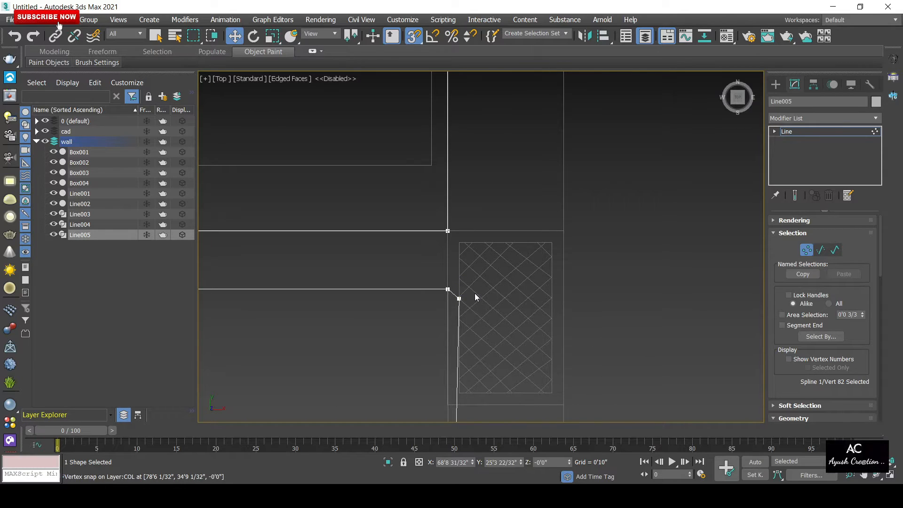
{"action": "left_click_drag", "start_coordinate": [470, 293], "coordinate": [457, 304]}
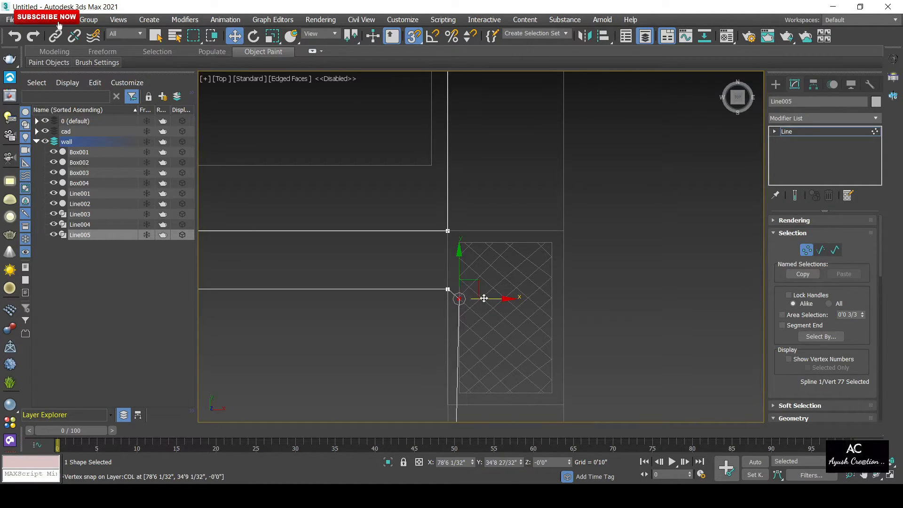
{"action": "left_click_drag", "start_coordinate": [484, 299], "coordinate": [448, 290]}
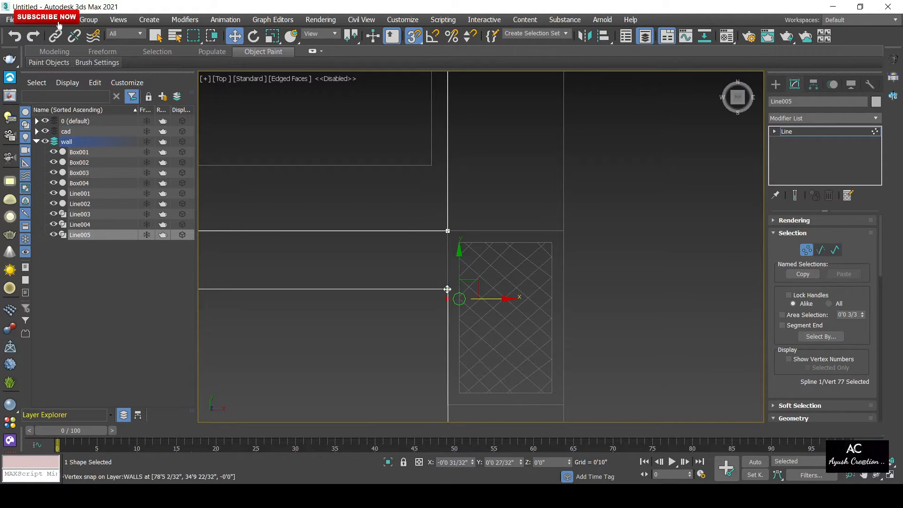
{"action": "scroll", "coordinate": [402, 348], "scroll_direction": "down", "scroll_amount": 8}
{"action": "middle_click_drag", "start_coordinate": [402, 347], "coordinate": [418, 263]}
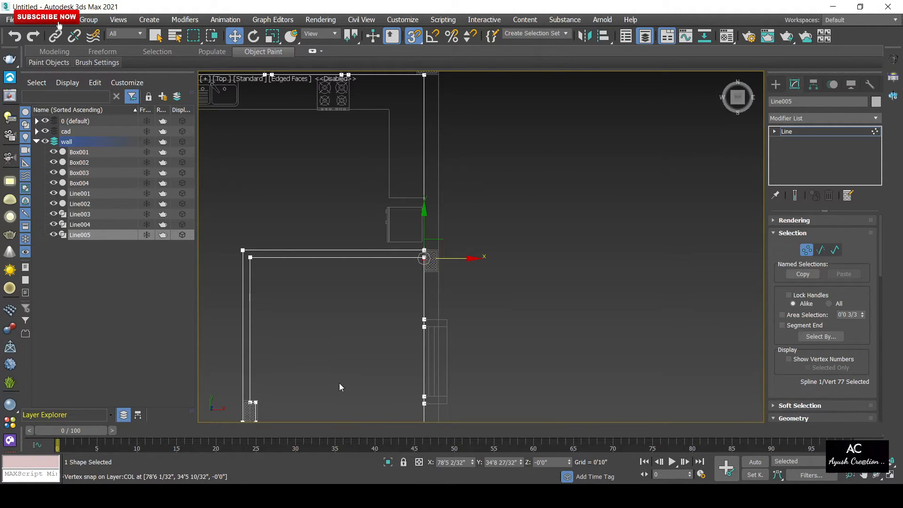
{"action": "scroll", "coordinate": [340, 383], "scroll_direction": "down", "scroll_amount": 5}
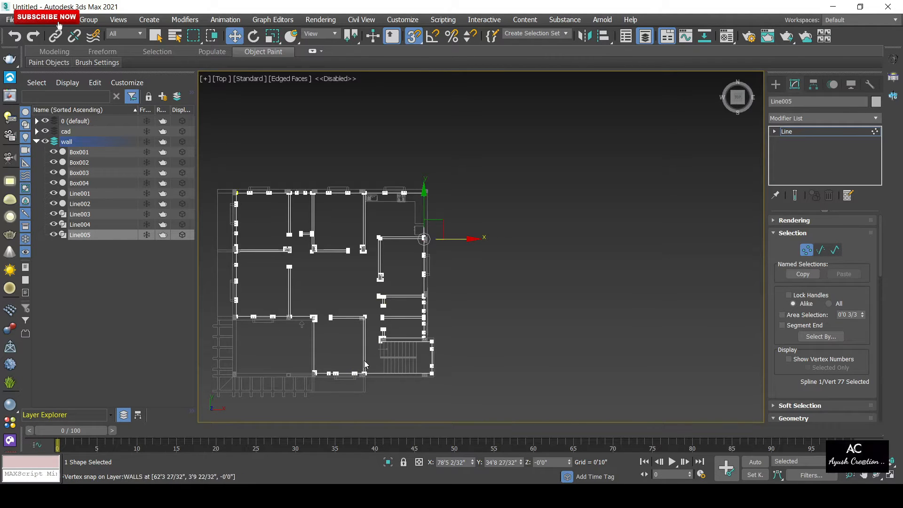
{"action": "left_click", "coordinate": [809, 251]}
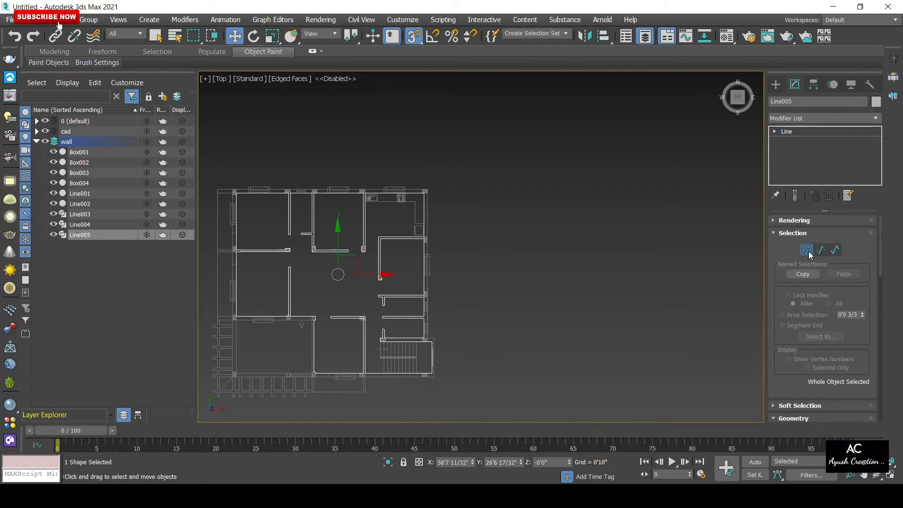
{"action": "left_click", "coordinate": [572, 246]}
- Turn off snapping, freeze the cad layer and select the traced upper-floor wall line in an angled view
{"action": "middle_click_drag", "start_coordinate": [572, 247], "coordinate": [432, 345], "text": "alt"}
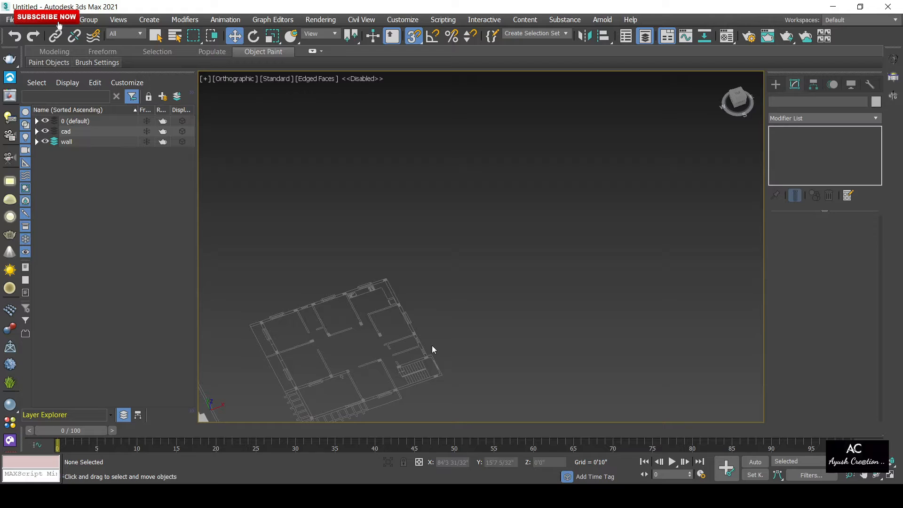
{"action": "key", "text": "s"}
{"action": "left_click", "coordinate": [360, 370]}
{"action": "scroll", "coordinate": [360, 351], "scroll_direction": "down", "scroll_amount": 4}
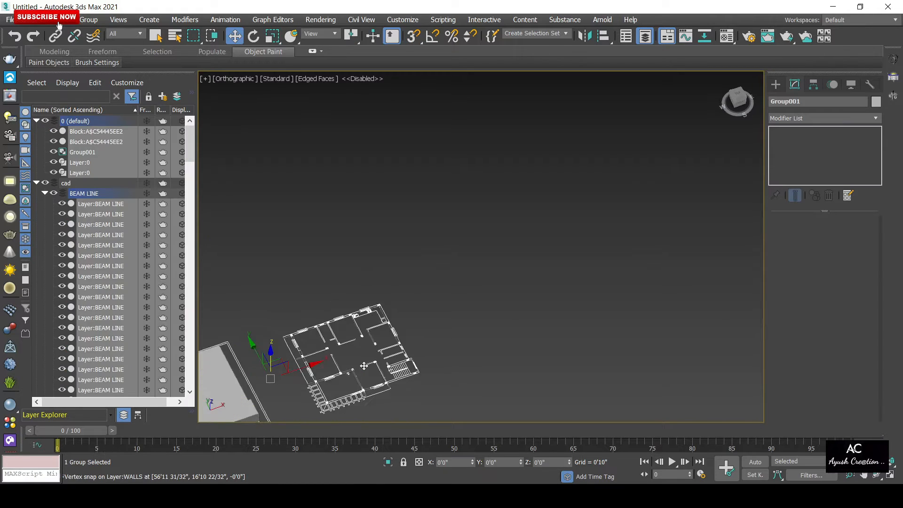
{"action": "left_click", "coordinate": [258, 224]}
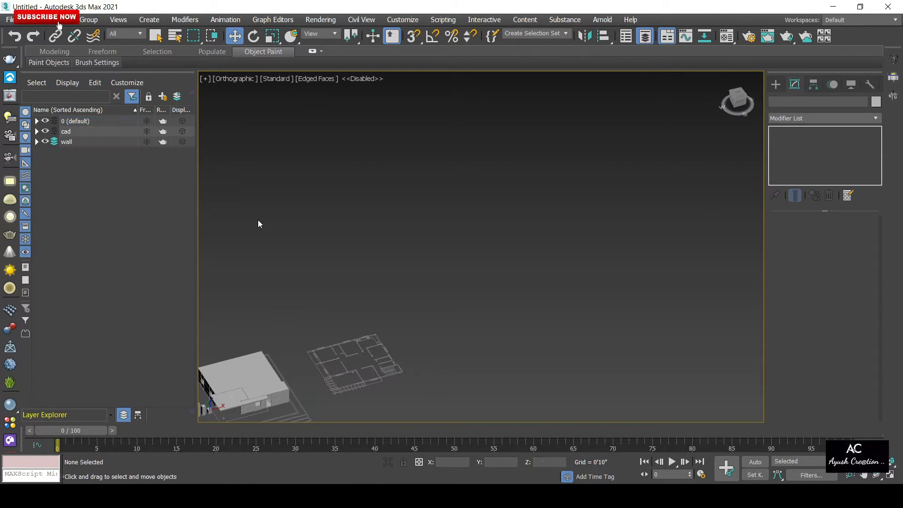
{"action": "left_click", "coordinate": [147, 131]}
{"action": "scroll", "coordinate": [343, 356], "scroll_direction": "up", "scroll_amount": 4}
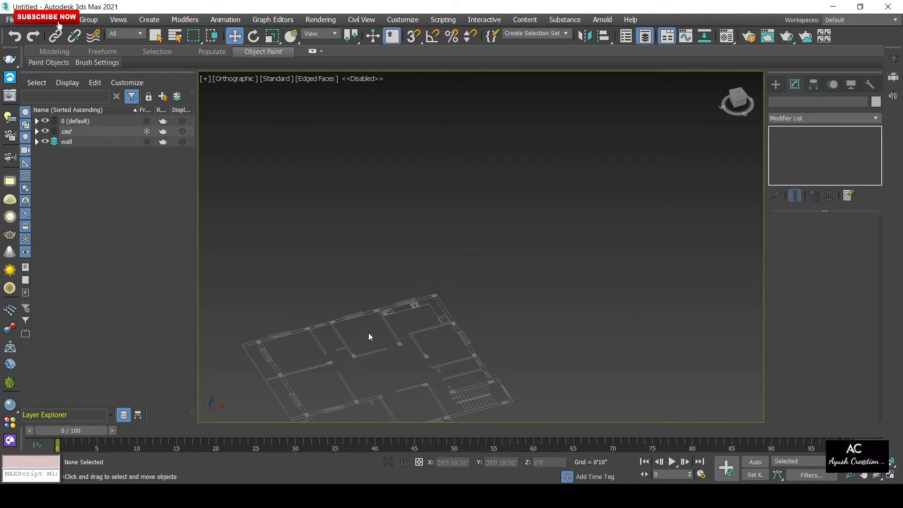
{"action": "left_click", "coordinate": [352, 360]}
- Raise the traced wall line about 40'11" above the plan to check its outline, and undo the move
{"action": "scroll", "coordinate": [352, 361], "scroll_direction": "down", "scroll_amount": 2}
{"action": "middle_click_drag", "start_coordinate": [371, 354], "coordinate": [347, 281]}
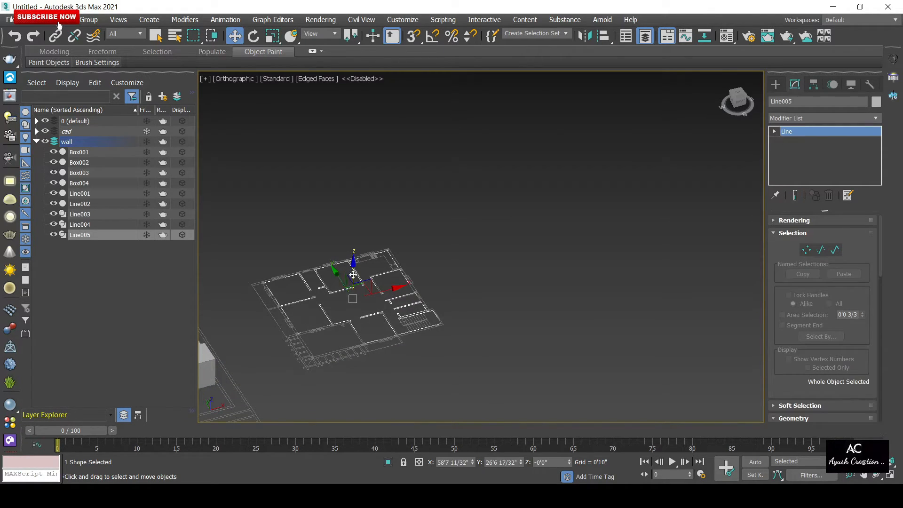
{"action": "left_click_drag", "start_coordinate": [353, 275], "coordinate": [357, 196]}
{"action": "middle_click_drag", "start_coordinate": [347, 196], "coordinate": [318, 206], "text": "alt"}
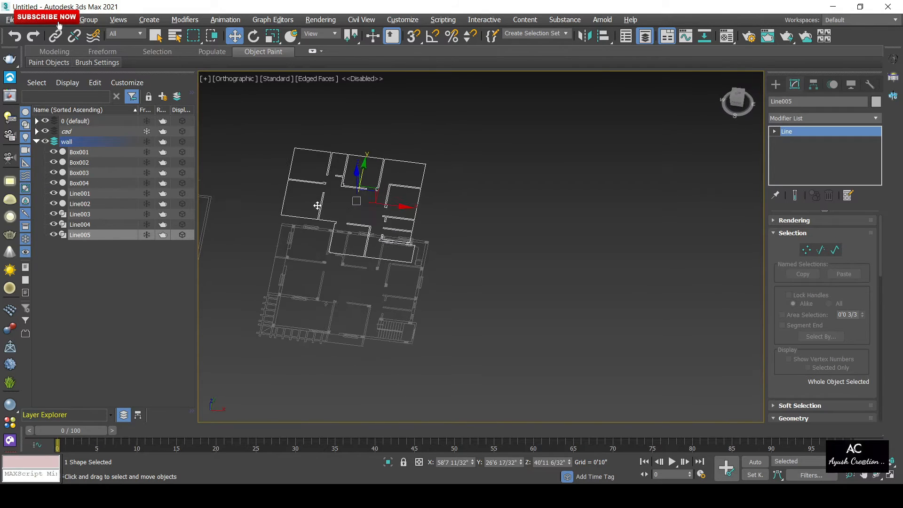
{"action": "scroll", "coordinate": [312, 221], "scroll_direction": "up", "scroll_amount": 5}
{"action": "middle_click_drag", "start_coordinate": [432, 371], "coordinate": [337, 316]}
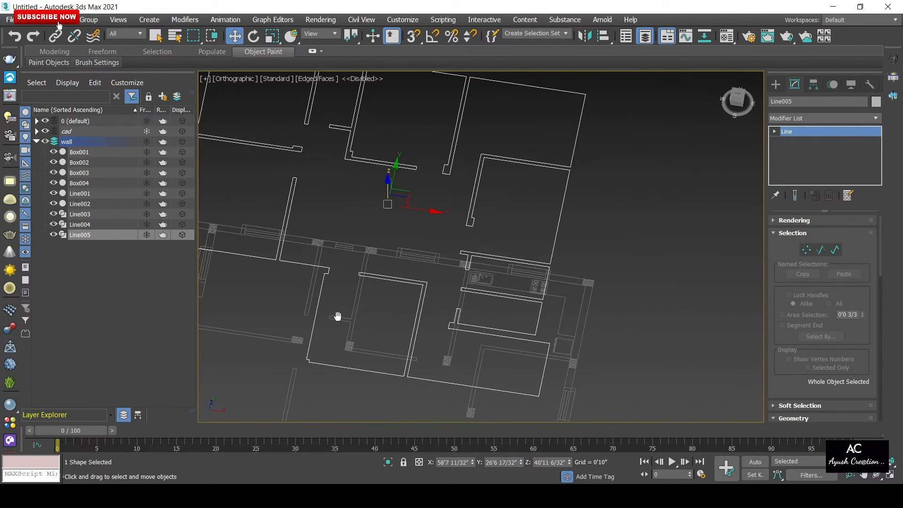
{"action": "scroll", "coordinate": [331, 372], "scroll_direction": "up", "scroll_amount": 6}
{"action": "scroll", "coordinate": [527, 373], "scroll_direction": "down", "scroll_amount": 6}
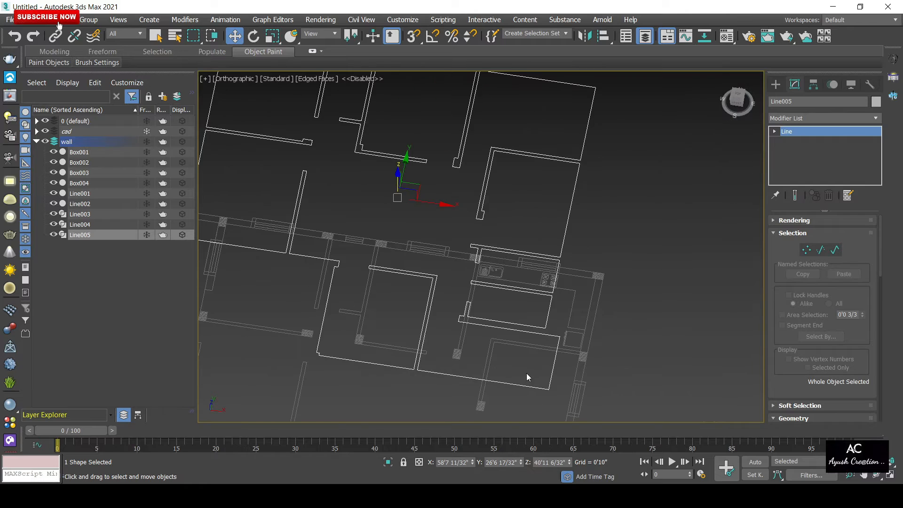
{"action": "scroll", "coordinate": [470, 359], "scroll_direction": "up", "scroll_amount": 4}
{"action": "scroll", "coordinate": [471, 298], "scroll_direction": "up", "scroll_amount": 2}
{"action": "middle_click_drag", "start_coordinate": [471, 297], "coordinate": [470, 432]}
{"action": "scroll", "coordinate": [443, 384], "scroll_direction": "down", "scroll_amount": 2}
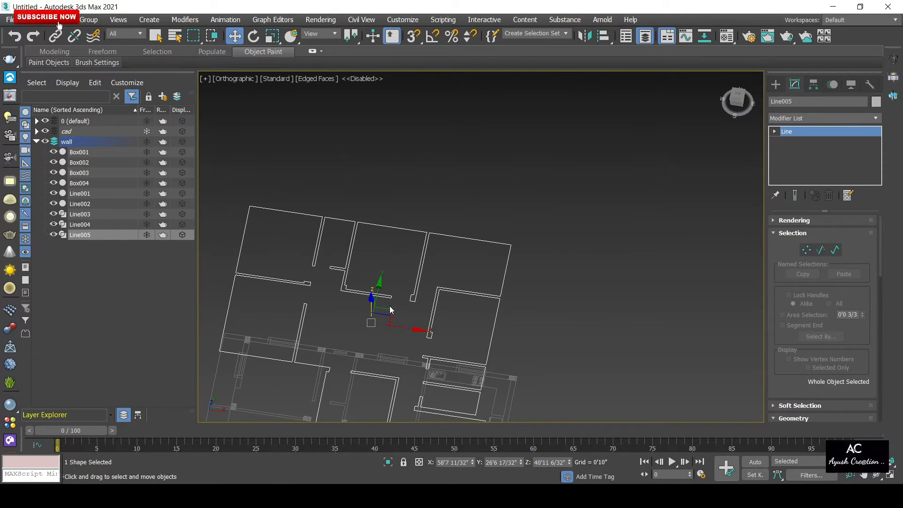
{"action": "scroll", "coordinate": [264, 281], "scroll_direction": "up", "scroll_amount": 4}
{"action": "scroll", "coordinate": [264, 280], "scroll_direction": "down", "scroll_amount": 4}
{"action": "scroll", "coordinate": [264, 280], "scroll_direction": "down", "scroll_amount": 2}
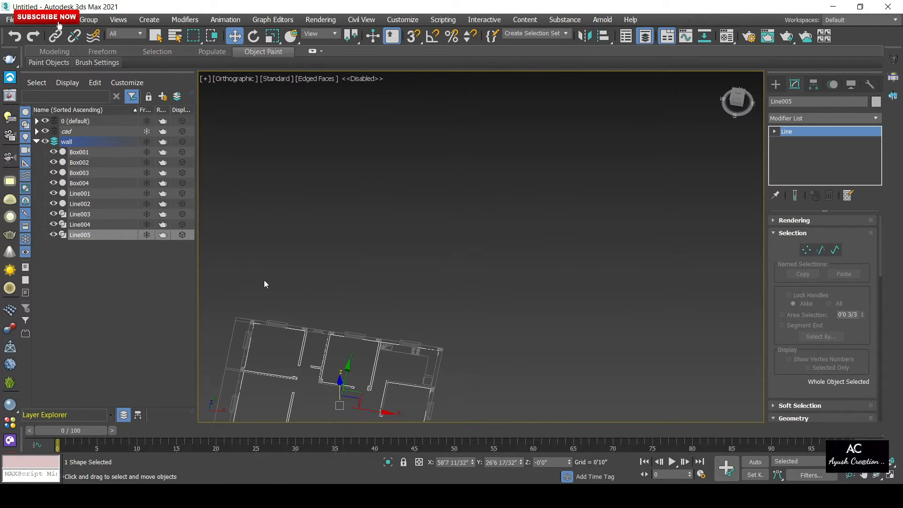
- Convert the traced upper-floor wall line to an Editable Poly
{"action": "middle_click_drag", "start_coordinate": [387, 340], "coordinate": [376, 260]}
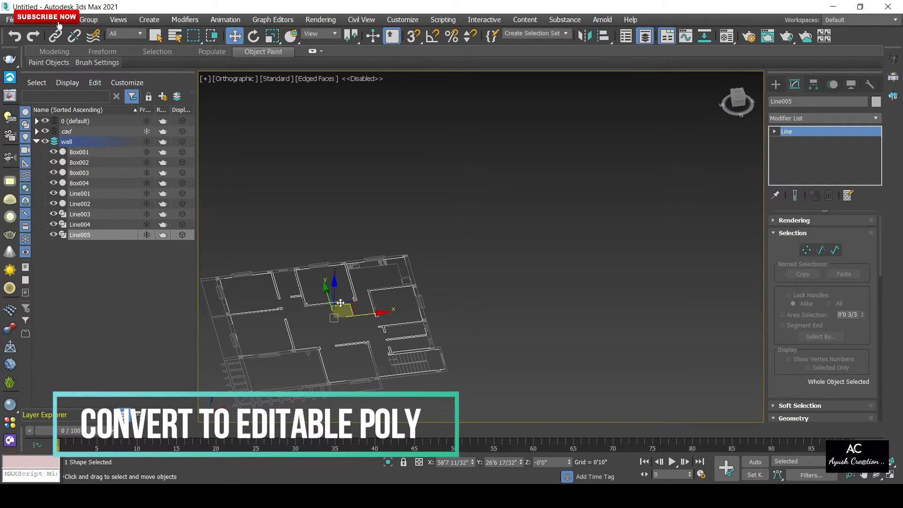
{"action": "scroll", "coordinate": [214, 345], "scroll_direction": "up", "scroll_amount": 5}
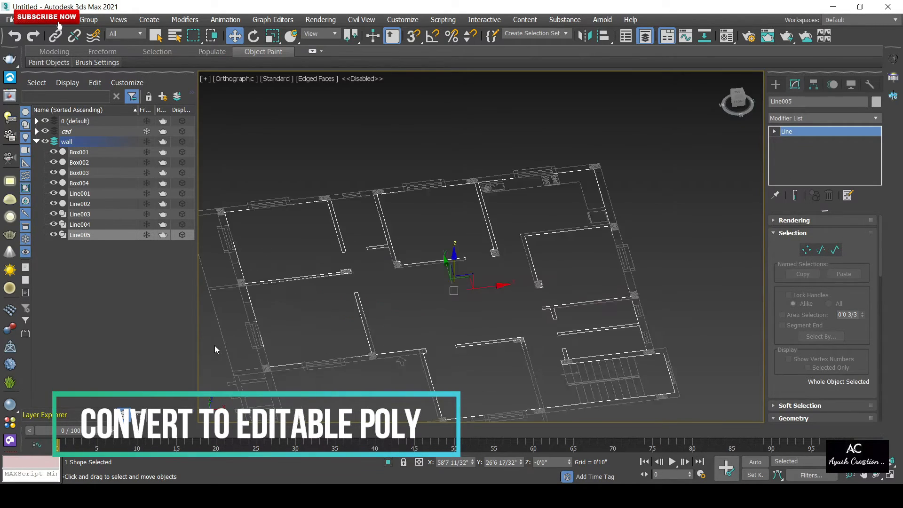
{"action": "right_click", "coordinate": [381, 340]}
{"action": "mouse_move", "coordinate": [471, 424]}
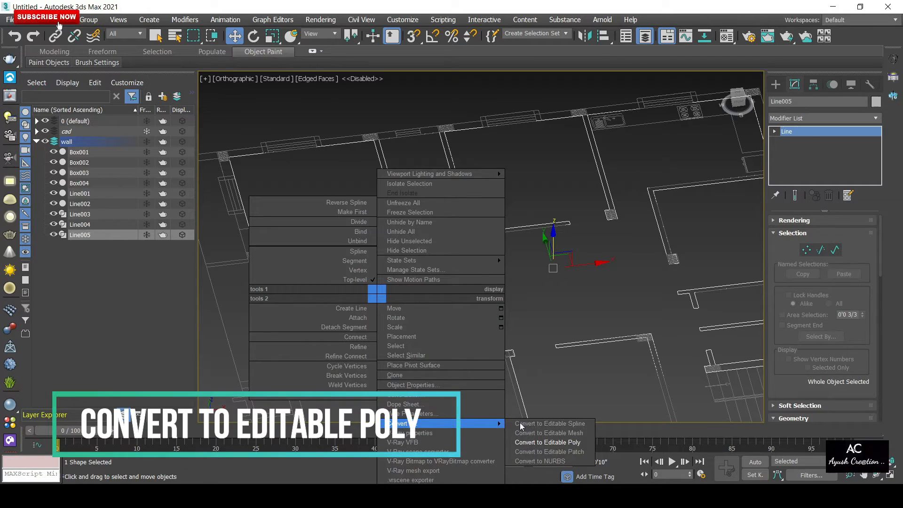
{"action": "left_click", "coordinate": [560, 441]}
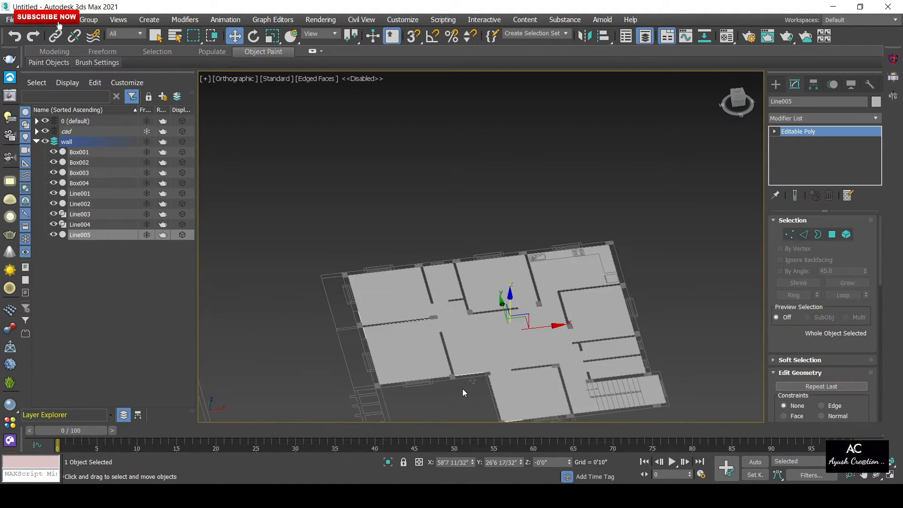
- Select all edges of the upper-floor wall poly in the Front view, with the finished ground-floor walls also in sight
{"action": "key", "text": "f"}
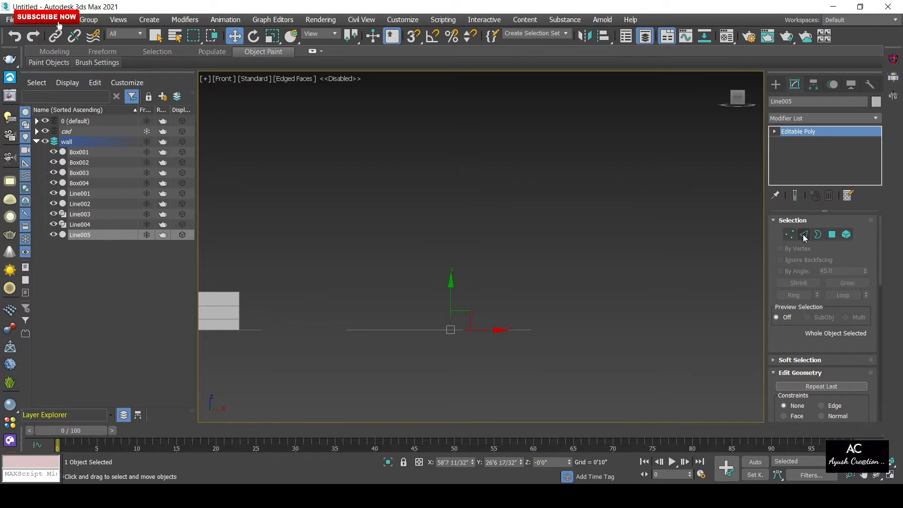
{"action": "left_click", "coordinate": [802, 236]}
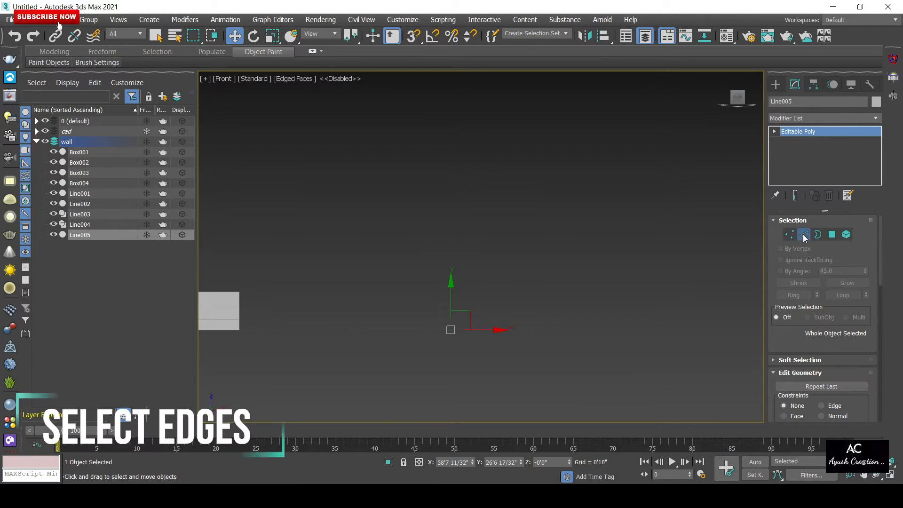
{"action": "left_click_drag", "start_coordinate": [621, 264], "coordinate": [304, 386]}
{"action": "middle_click_drag", "start_coordinate": [379, 350], "coordinate": [523, 338]}
{"action": "scroll", "coordinate": [567, 315], "scroll_direction": "down", "scroll_amount": 2}
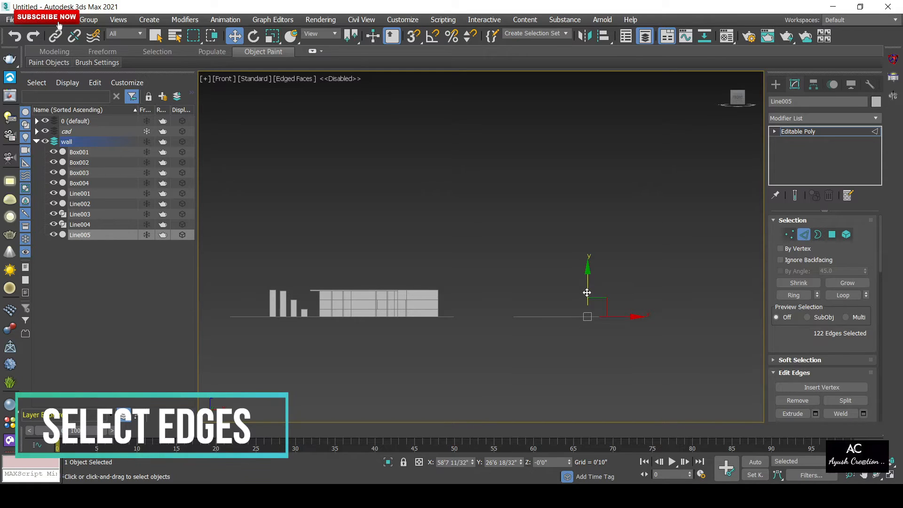
{"action": "left_click_drag", "start_coordinate": [587, 293], "coordinate": [517, 286], "text": "shift"}
{"action": "left_click_drag", "start_coordinate": [310, 289], "coordinate": [345, 260], "text": "shift"}
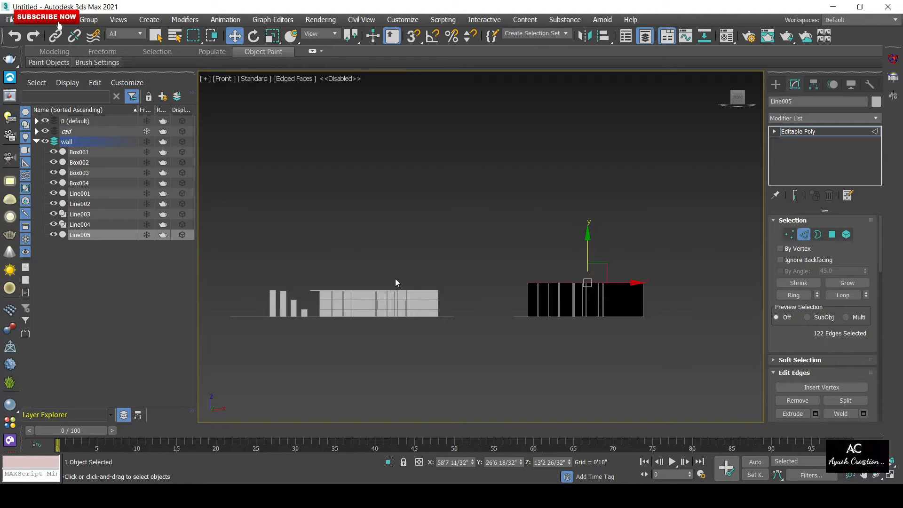
{"action": "key", "text": "ctrl+z"}
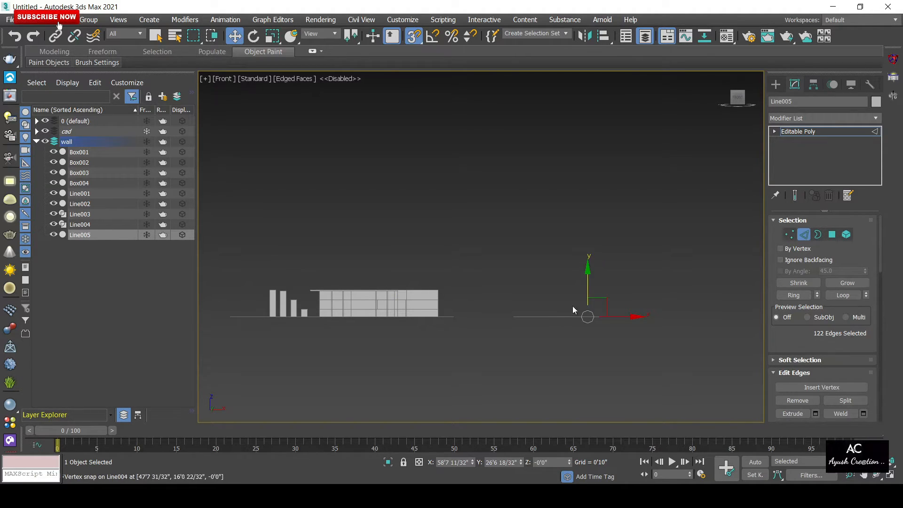
- Extend the selected edges of the upper-floor wall poly upward in three sections, snapping to helper-box heights 3'0", about 6'8" and 10'0"
{"action": "middle_click_drag", "start_coordinate": [581, 314], "coordinate": [581, 287]}
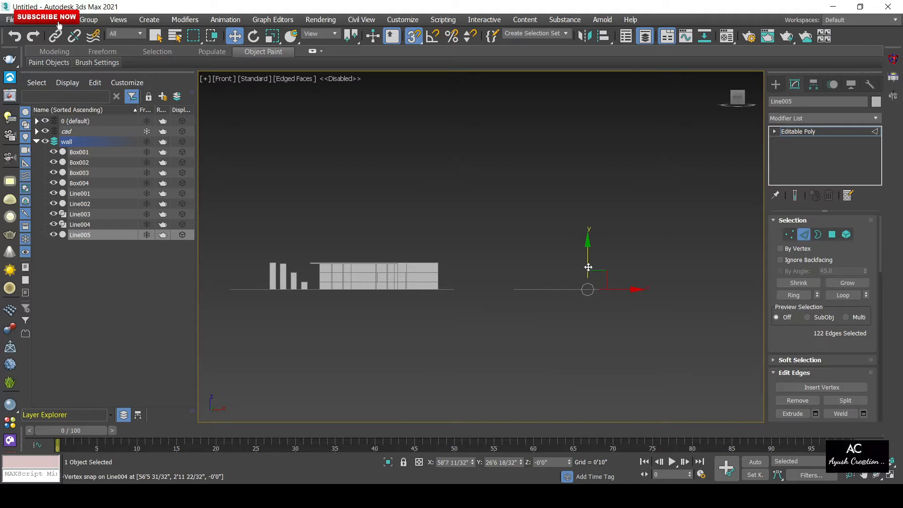
{"action": "left_click_drag", "start_coordinate": [588, 268], "coordinate": [308, 282], "text": "shift"}
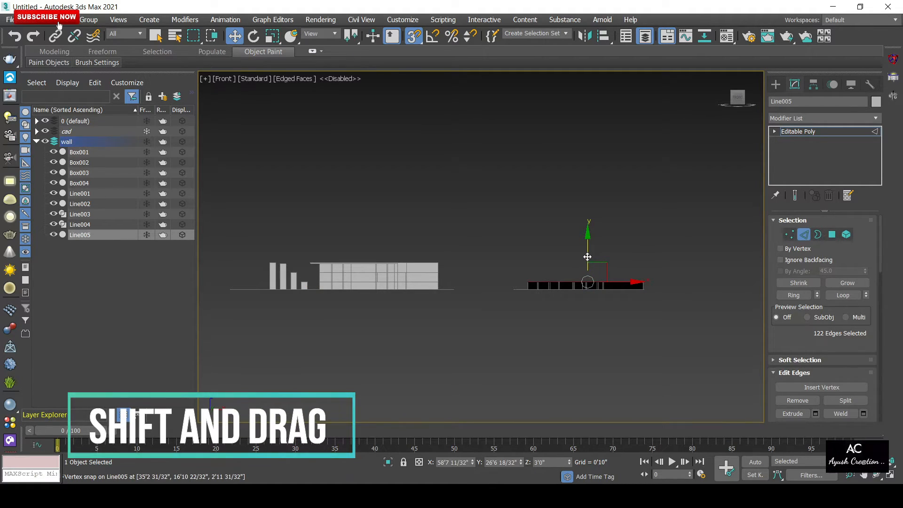
{"action": "left_click_drag", "start_coordinate": [588, 257], "coordinate": [446, 276], "text": "shift"}
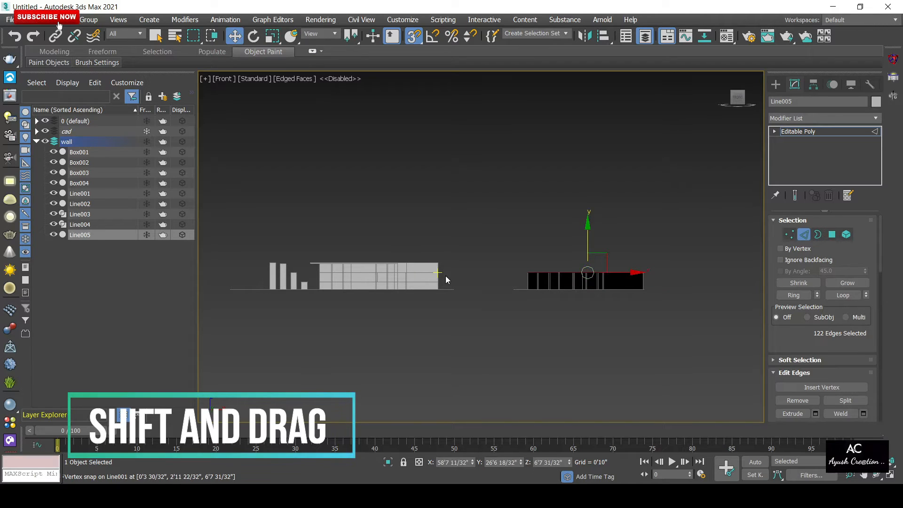
{"action": "key", "text": "ctrl+z"}
{"action": "left_click_drag", "start_coordinate": [588, 261], "coordinate": [298, 275], "text": "shift"}
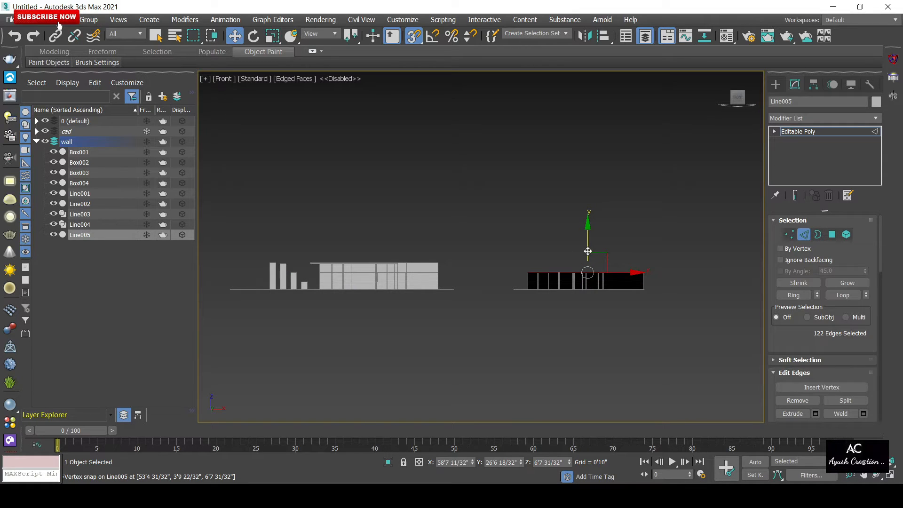
{"action": "left_click_drag", "start_coordinate": [588, 252], "coordinate": [285, 264], "text": "shift"}
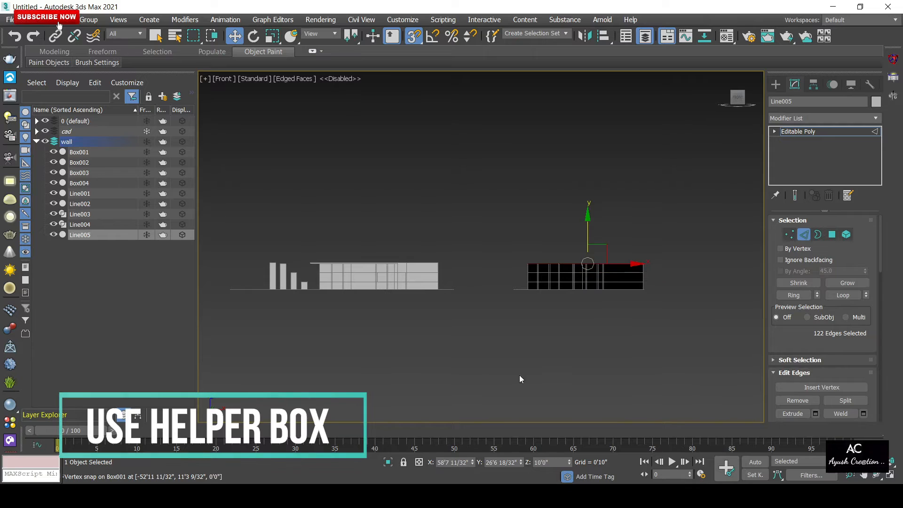
- Select the open border along the top of the raised upper-floor walls and cap it
{"action": "left_click", "coordinate": [543, 381]}
{"action": "mouse_move", "coordinate": [560, 369]}
{"action": "middle_mouse_down", "text": "alt"}
{"action": "mouse_move", "coordinate": [571, 403]}
{"action": "mouse_move", "coordinate": [539, 398]}
{"action": "mouse_move", "coordinate": [551, 360]}
{"action": "middle_mouse_up", "text": "alt"}
{"action": "scroll", "coordinate": [676, 347], "scroll_direction": "up", "scroll_amount": 5}
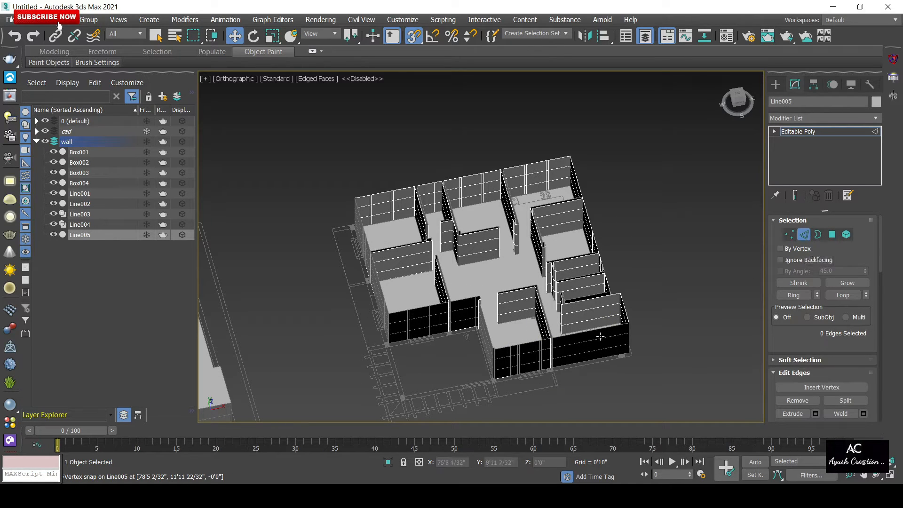
{"action": "left_click", "coordinate": [818, 238]}
{"action": "scroll", "coordinate": [595, 327], "scroll_direction": "up", "scroll_amount": 3}
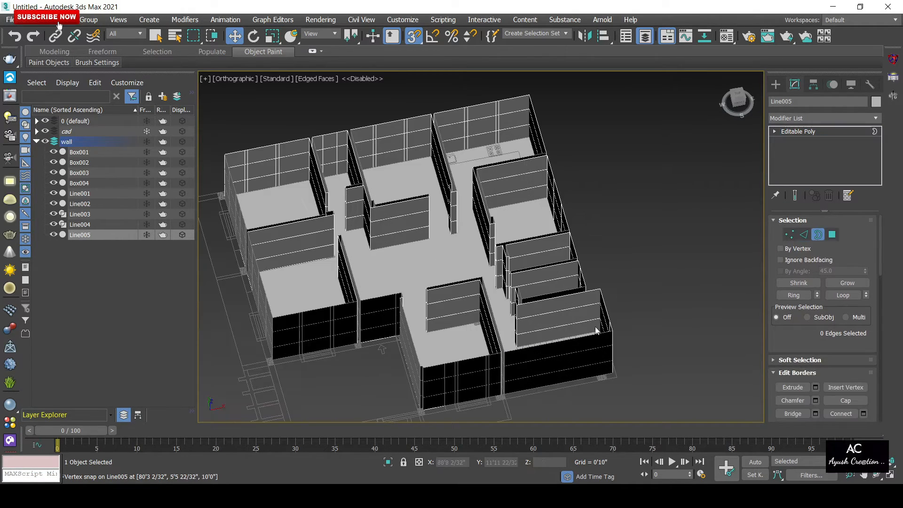
{"action": "left_click", "coordinate": [548, 344]}
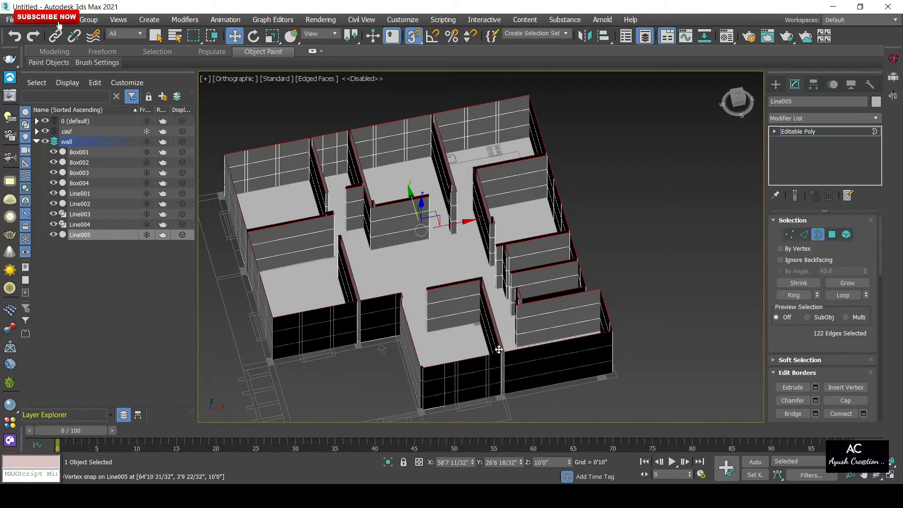
{"action": "scroll", "coordinate": [345, 311], "scroll_direction": "up", "scroll_amount": 5}
{"action": "middle_click_drag", "start_coordinate": [329, 295], "coordinate": [352, 305], "text": "alt"}
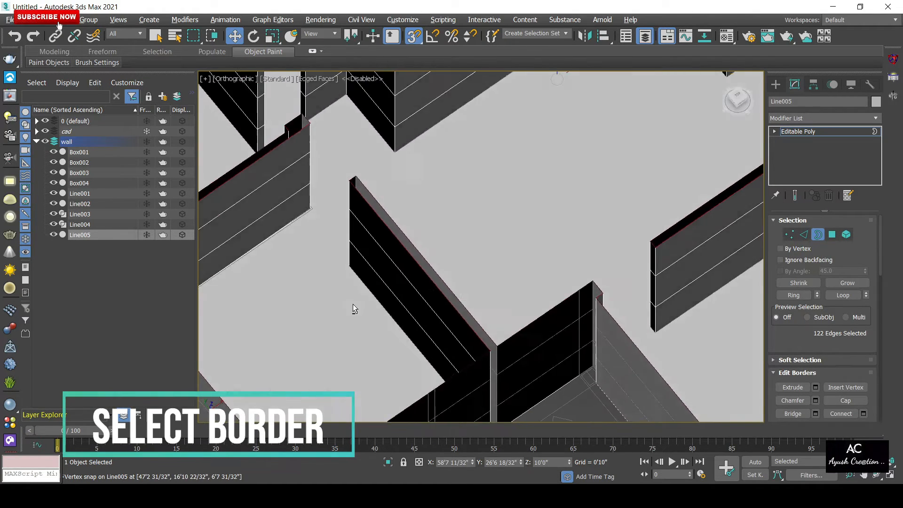
{"action": "scroll", "coordinate": [343, 283], "scroll_direction": "down", "scroll_amount": 8}
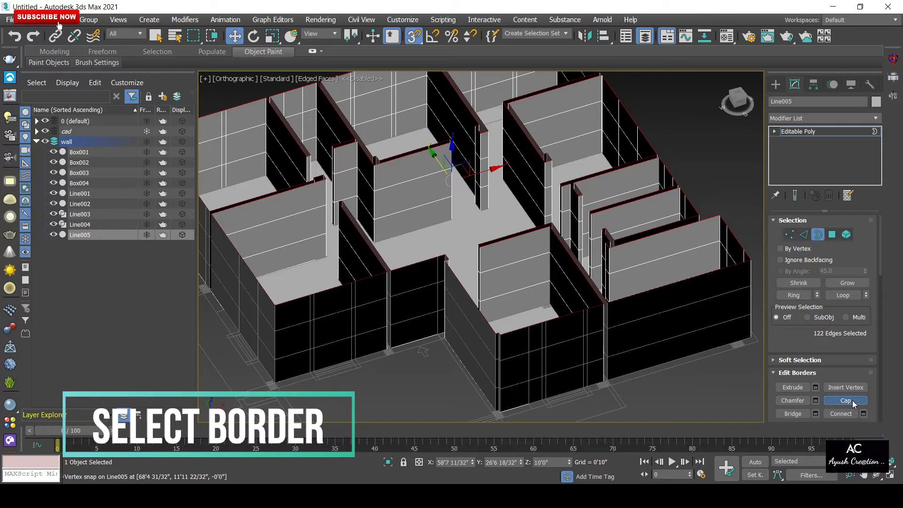
{"action": "left_click", "coordinate": [853, 403]}
{"action": "scroll", "coordinate": [655, 368], "scroll_direction": "down", "scroll_amount": 6}
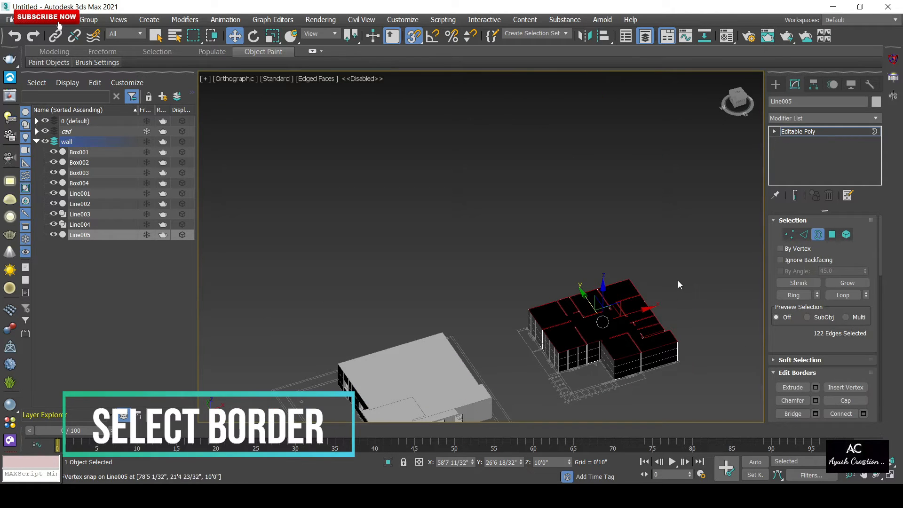
- Leave border editing, select the outer wall trace Line004 around the capped walls and convert it to an Editable Poly
{"action": "left_click", "coordinate": [818, 235]}
{"action": "left_click", "coordinate": [704, 236]}
{"action": "scroll", "coordinate": [584, 401], "scroll_direction": "up", "scroll_amount": 5}
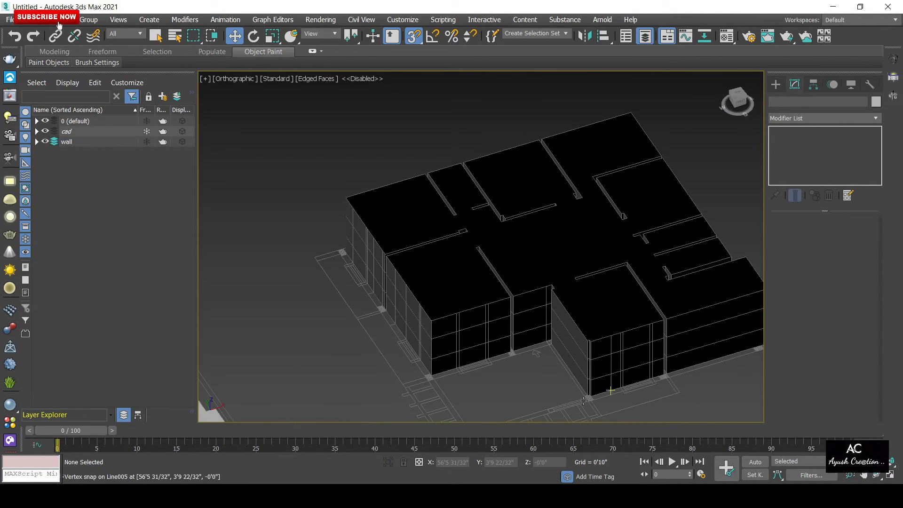
{"action": "left_click", "coordinate": [490, 363]}
{"action": "scroll", "coordinate": [564, 400], "scroll_direction": "down", "scroll_amount": 6}
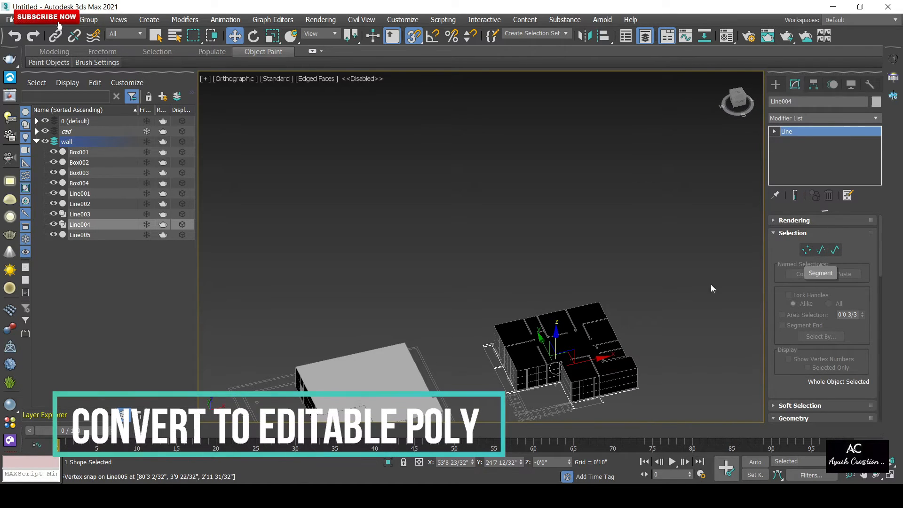
{"action": "right_click", "coordinate": [619, 287]}
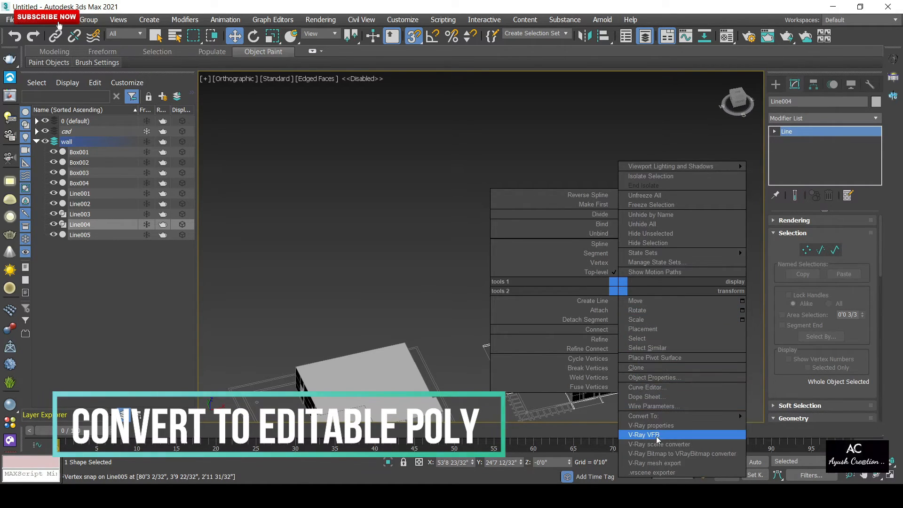
{"action": "mouse_move", "coordinate": [732, 416]}
{"action": "left_click", "coordinate": [789, 434]}
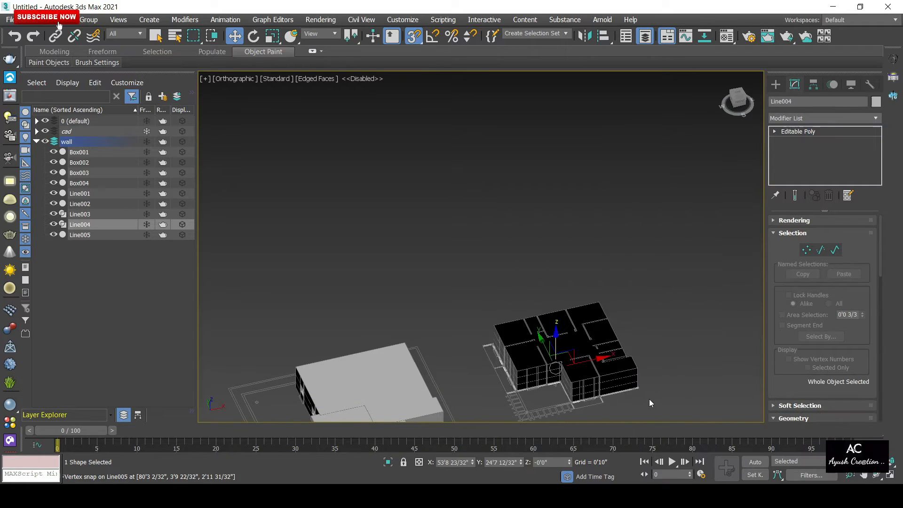
- Select all edges of the Line004 outer wall poly and show it in the Front view
{"action": "scroll", "coordinate": [630, 399], "scroll_direction": "up", "scroll_amount": 3}
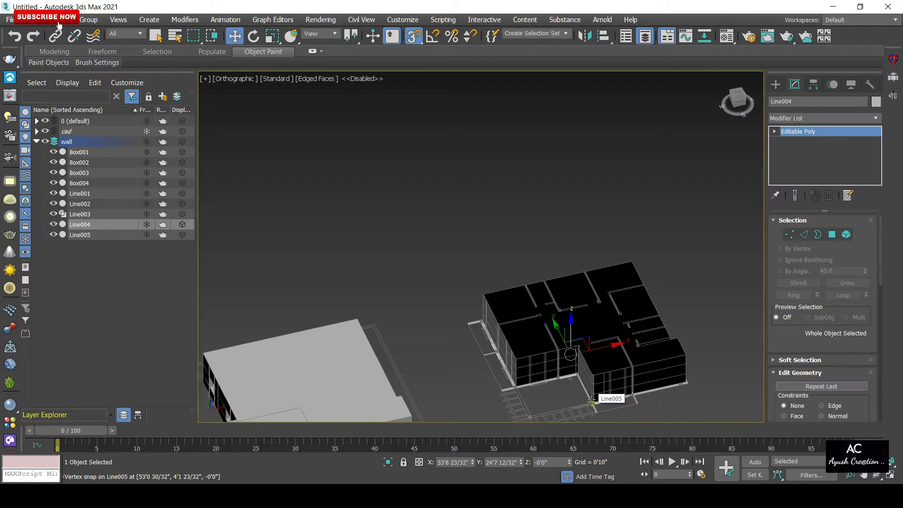
{"action": "scroll", "coordinate": [603, 392], "scroll_direction": "up", "scroll_amount": 2}
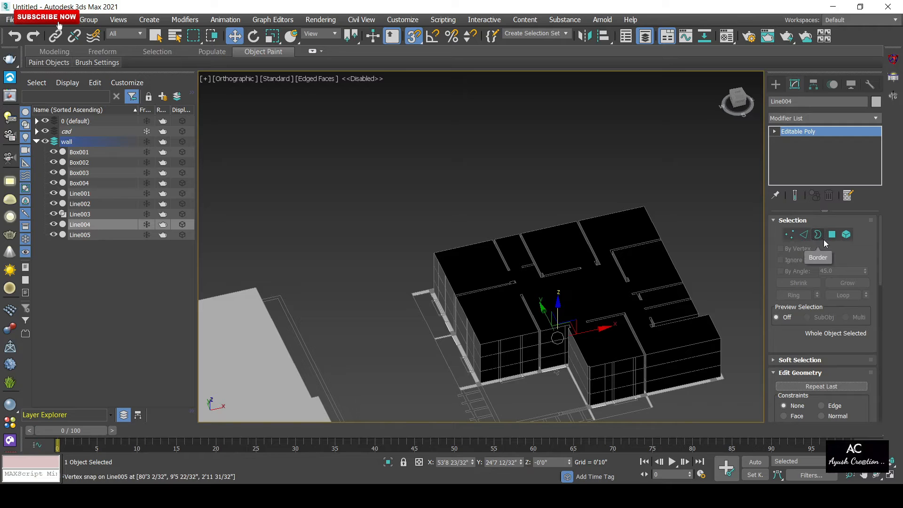
{"action": "left_click", "coordinate": [804, 235]}
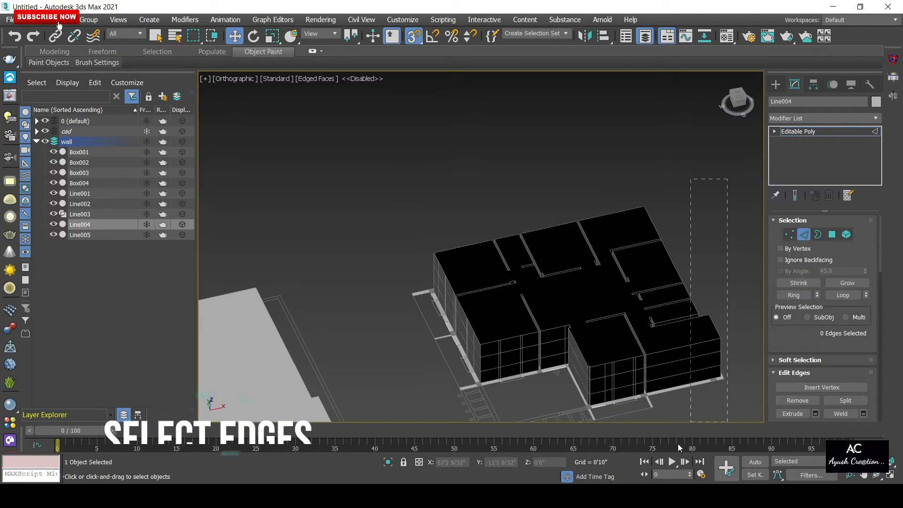
{"action": "left_click_drag", "start_coordinate": [418, 473], "coordinate": [416, 474]}
{"action": "scroll", "coordinate": [562, 372], "scroll_direction": "down", "scroll_amount": 3}
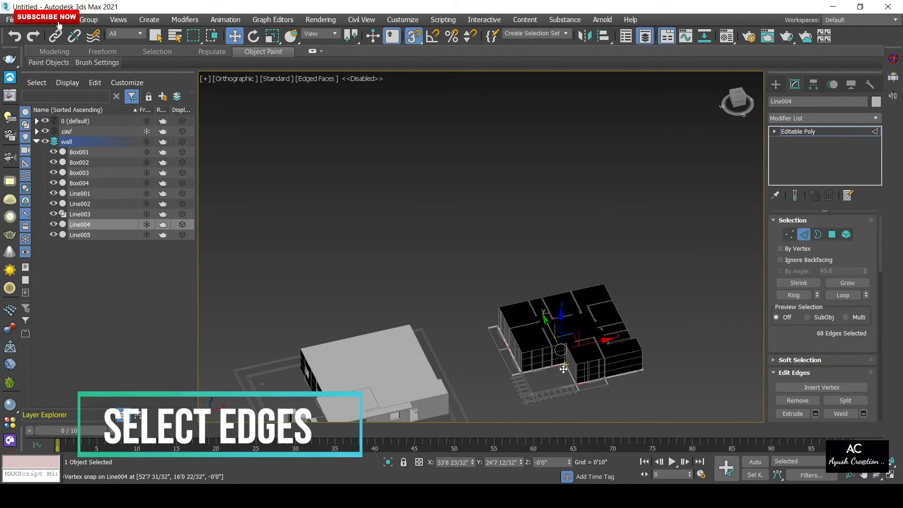
{"action": "key", "text": "f"}
{"action": "key", "text": "z"}
{"action": "scroll", "coordinate": [455, 346], "scroll_direction": "down", "scroll_amount": 4}
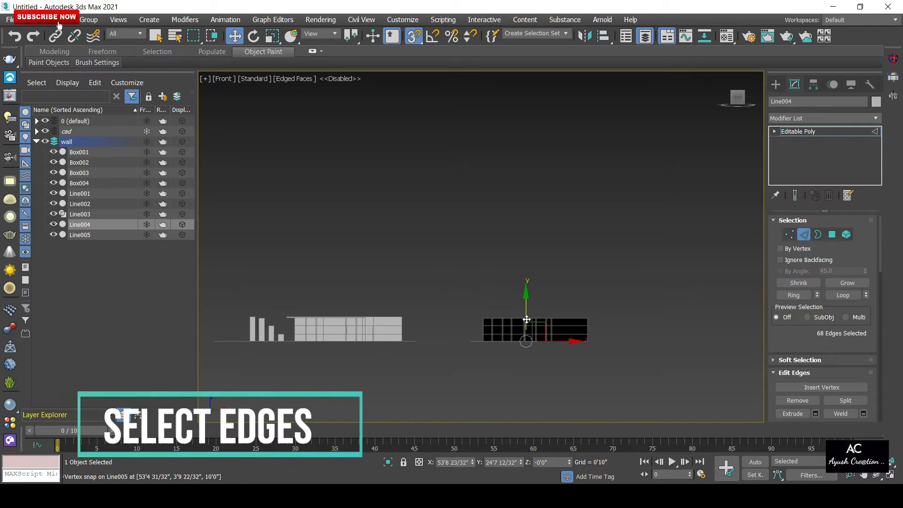
- Extend the selected outer wall edges upward in two sections to about 3'0" and 6'8", snapping to the divisions of the neighbouring walls
{"action": "scroll", "coordinate": [514, 341], "scroll_direction": "up", "scroll_amount": 8}
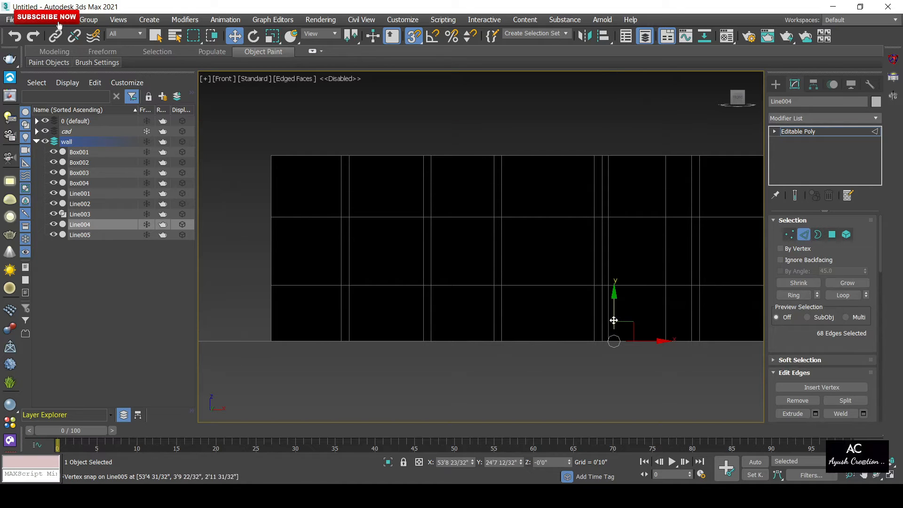
{"action": "mouse_move", "coordinate": [614, 314]}
{"action": "left_mouse_down", "text": "shift"}
{"action": "mouse_move", "coordinate": [615, 298]}
{"action": "mouse_move", "coordinate": [432, 270]}
{"action": "mouse_move", "coordinate": [282, 275]}
{"action": "mouse_move", "coordinate": [273, 283]}
{"action": "left_mouse_up", "text": "shift"}
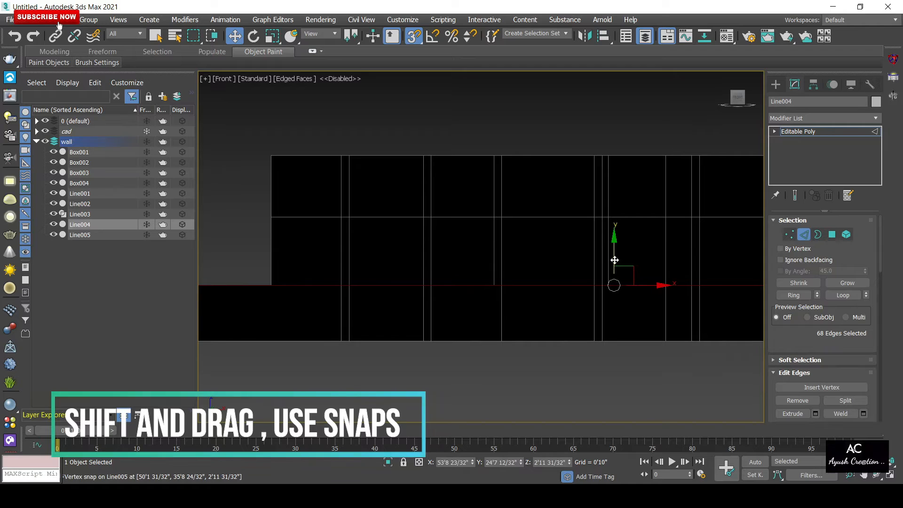
{"action": "mouse_move", "coordinate": [617, 257]}
{"action": "left_mouse_down", "text": "shift"}
{"action": "mouse_move", "coordinate": [531, 201]}
{"action": "mouse_move", "coordinate": [294, 205]}
{"action": "mouse_move", "coordinate": [268, 214]}
{"action": "left_mouse_up", "text": "shift"}
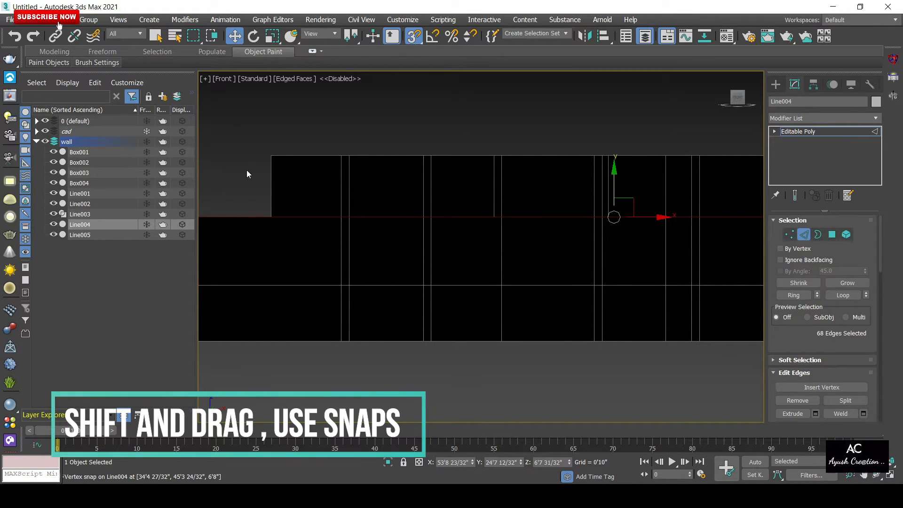
{"action": "scroll", "coordinate": [433, 192], "scroll_direction": "down", "scroll_amount": 5}
{"action": "scroll", "coordinate": [453, 178], "scroll_direction": "down", "scroll_amount": 2}
{"action": "middle_click_drag", "start_coordinate": [453, 177], "coordinate": [504, 186]}
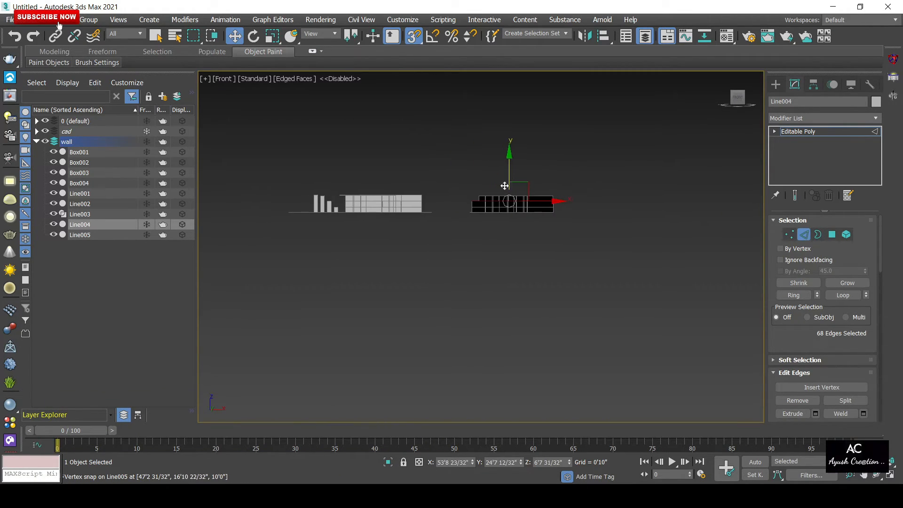
{"action": "left_click_drag", "start_coordinate": [508, 181], "coordinate": [323, 190]}
{"action": "scroll", "coordinate": [323, 190], "scroll_direction": "up", "scroll_amount": 3}
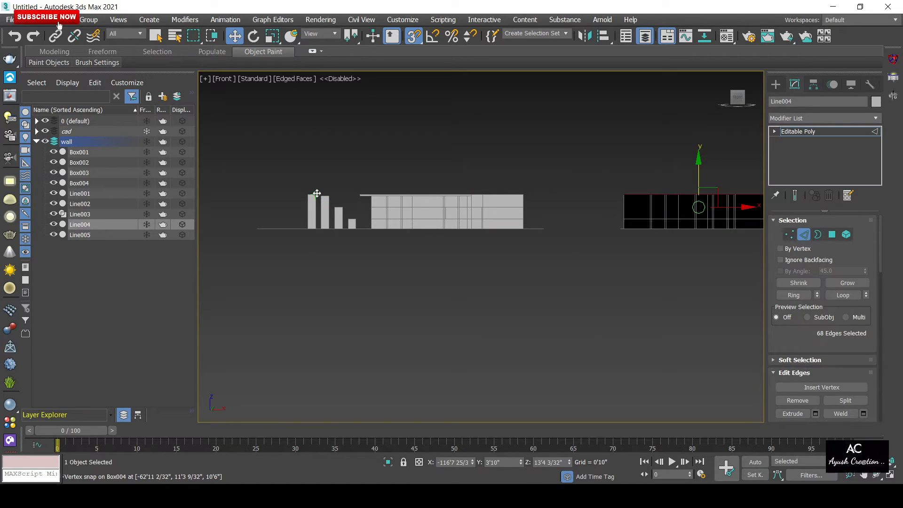
{"action": "scroll", "coordinate": [421, 221], "scroll_direction": "down", "scroll_amount": 4}
{"action": "scroll", "coordinate": [513, 222], "scroll_direction": "up", "scroll_amount": 4}
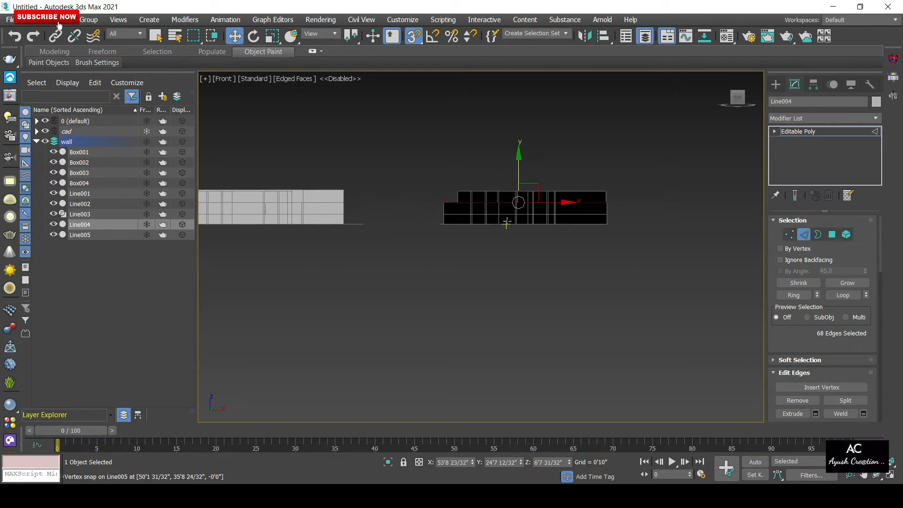
- Extend the outer wall edges up to 10'6", snapping to the top of the tallest helper box
{"action": "middle_click_drag", "start_coordinate": [475, 229], "coordinate": [602, 249]}
{"action": "scroll", "coordinate": [603, 244], "scroll_direction": "down", "scroll_amount": 2}
{"action": "left_click_drag", "start_coordinate": [633, 208], "coordinate": [361, 217]}
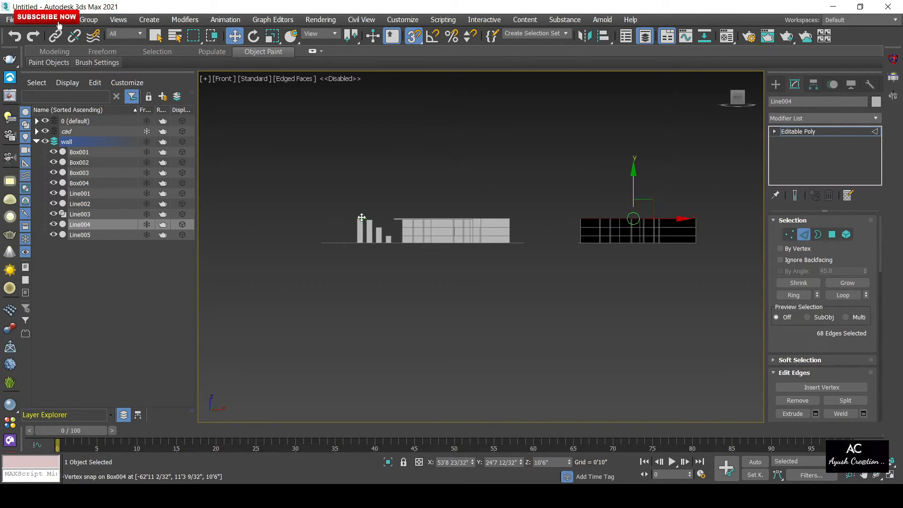
- Switch the Line004 selection to the top border of the outer walls in an angled view and cap it
{"action": "middle_click_drag", "start_coordinate": [434, 236], "coordinate": [594, 272], "text": "alt"}
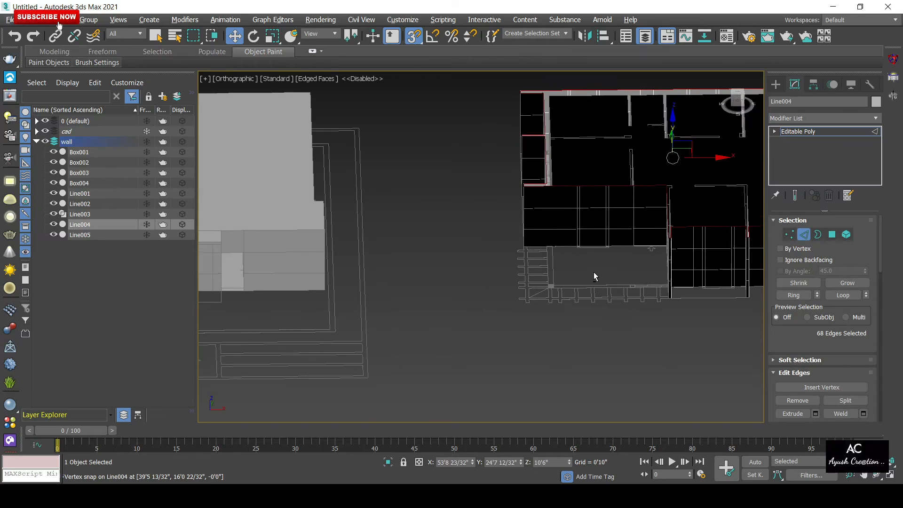
{"action": "key", "text": "f"}
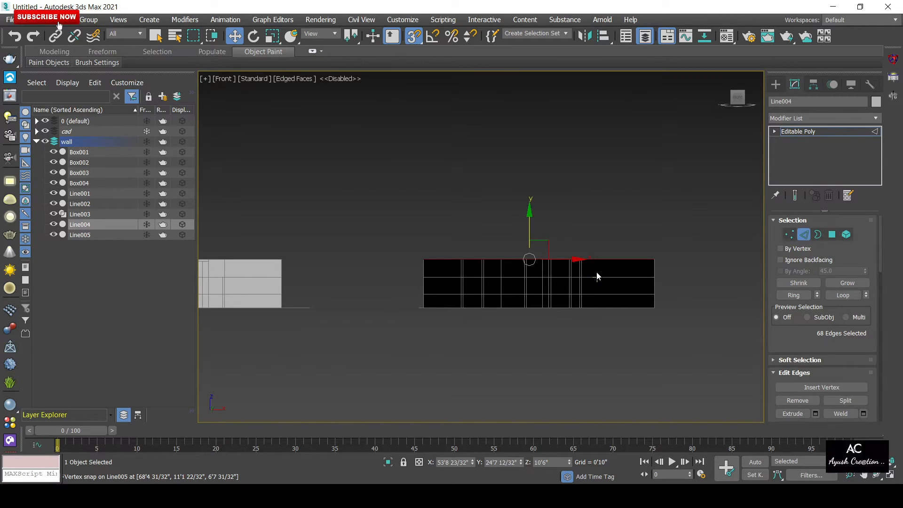
{"action": "key", "text": "shift+z"}
{"action": "left_click", "coordinate": [820, 237]}
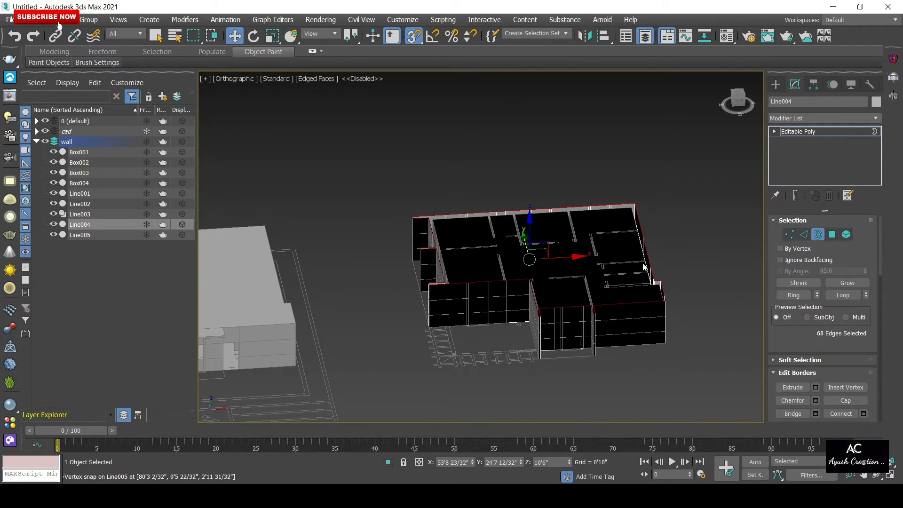
{"action": "middle_click_drag", "start_coordinate": [597, 281], "coordinate": [600, 293], "text": "alt"}
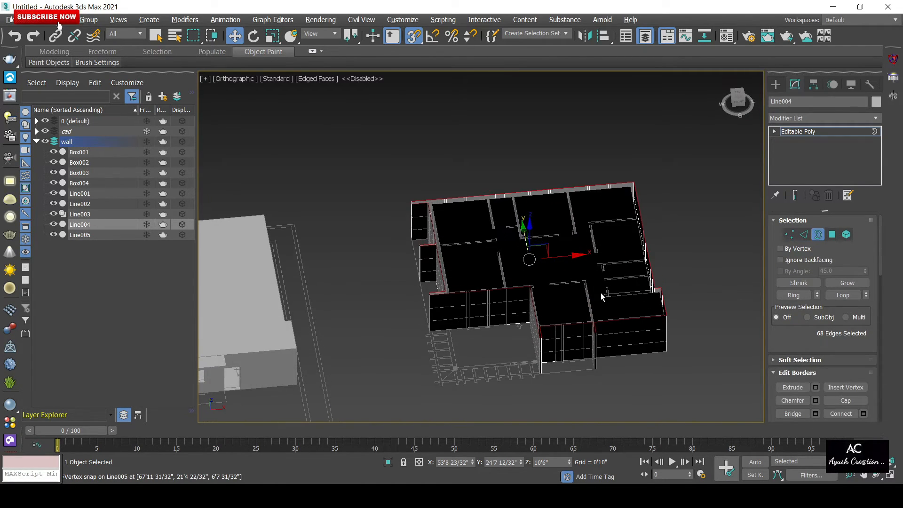
{"action": "left_click", "coordinate": [846, 400]}
{"action": "scroll", "coordinate": [725, 352], "scroll_direction": "down", "scroll_amount": 4}
{"action": "middle_click_drag", "start_coordinate": [725, 351], "coordinate": [728, 343], "text": "alt"}
{"action": "scroll", "coordinate": [728, 342], "scroll_direction": "down", "scroll_amount": 3}
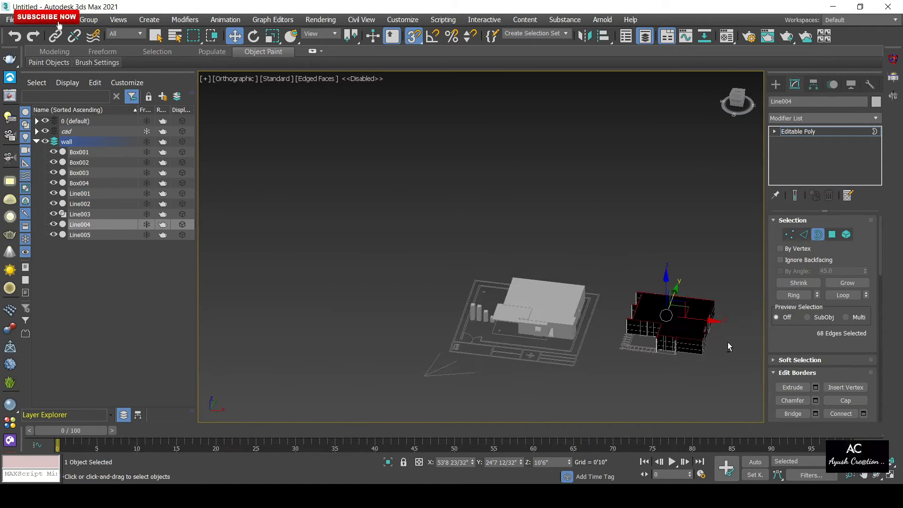
- Select all polygons of the Line004 outer walls in the Front view and flip them
{"action": "key", "text": "f"}
{"action": "scroll", "coordinate": [646, 343], "scroll_direction": "down", "scroll_amount": 5}
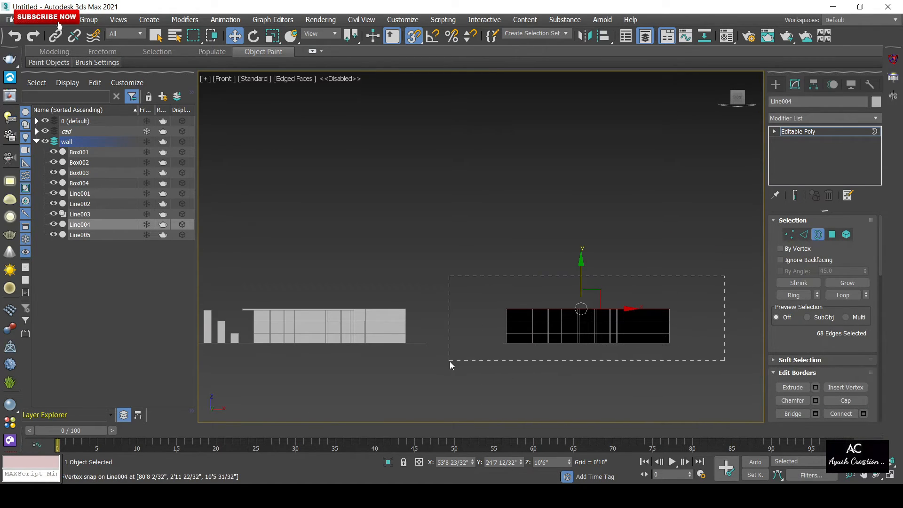
{"action": "left_click_drag", "start_coordinate": [449, 361], "coordinate": [450, 361]}
{"action": "left_click", "coordinate": [831, 235]}
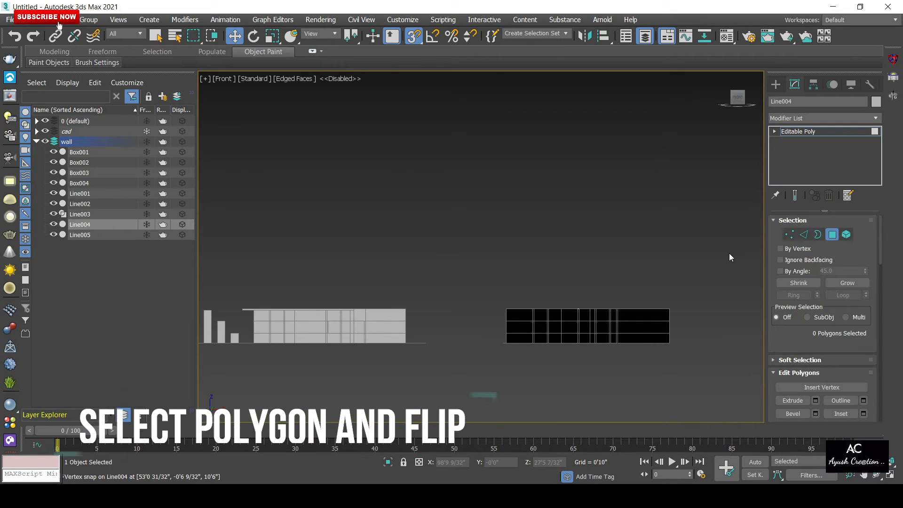
{"action": "left_click_drag", "start_coordinate": [671, 254], "coordinate": [464, 396]}
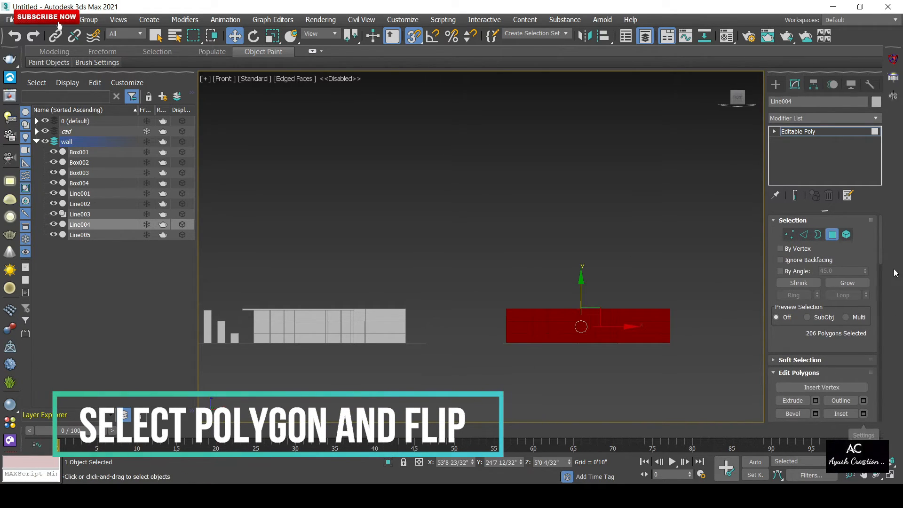
{"action": "left_click_drag", "start_coordinate": [880, 257], "coordinate": [879, 281]}
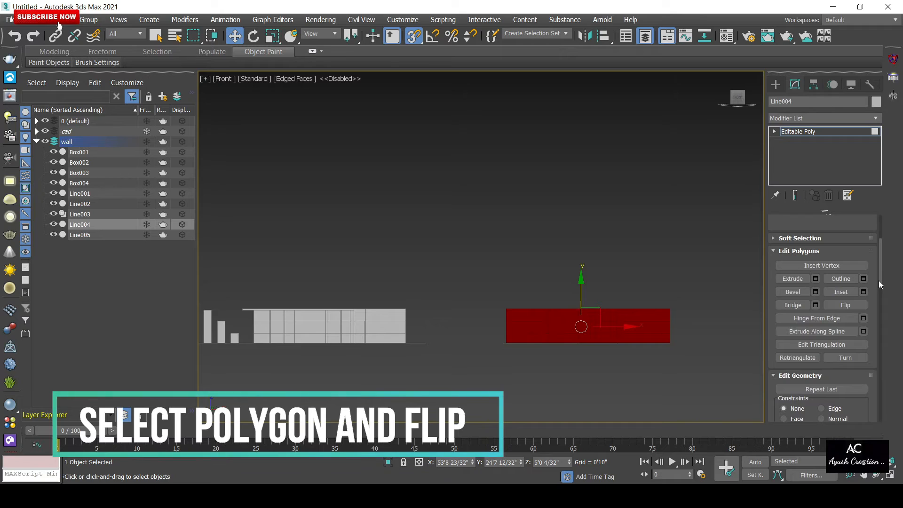
{"action": "left_click", "coordinate": [854, 307]}
{"action": "left_click", "coordinate": [693, 277]}
{"action": "middle_click_drag", "start_coordinate": [693, 277], "coordinate": [642, 372], "text": "alt"}
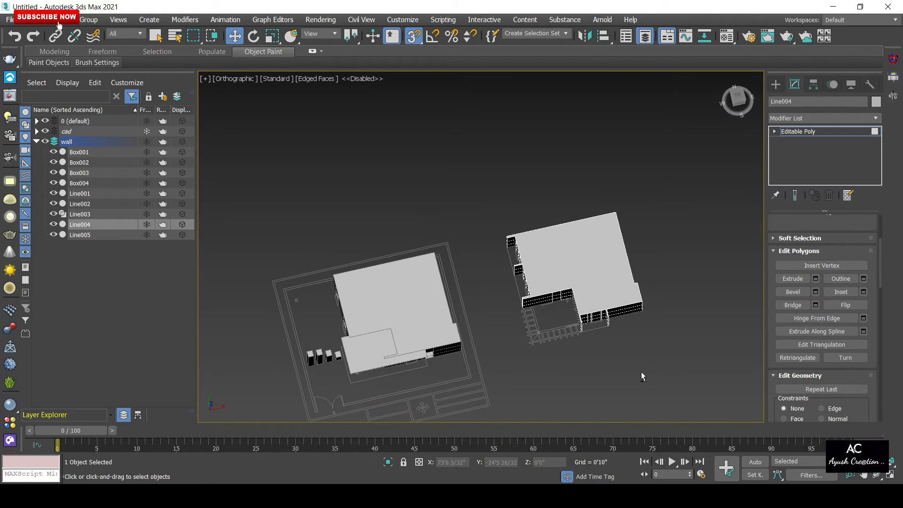
- Trace a closed four-corner line around the upper balcony recess on the plan's west side in the Top view, snapping to the wall corners
{"action": "scroll", "coordinate": [639, 368], "scroll_direction": "down", "scroll_amount": 3}
{"action": "key", "text": "t"}
{"action": "key", "text": "z"}
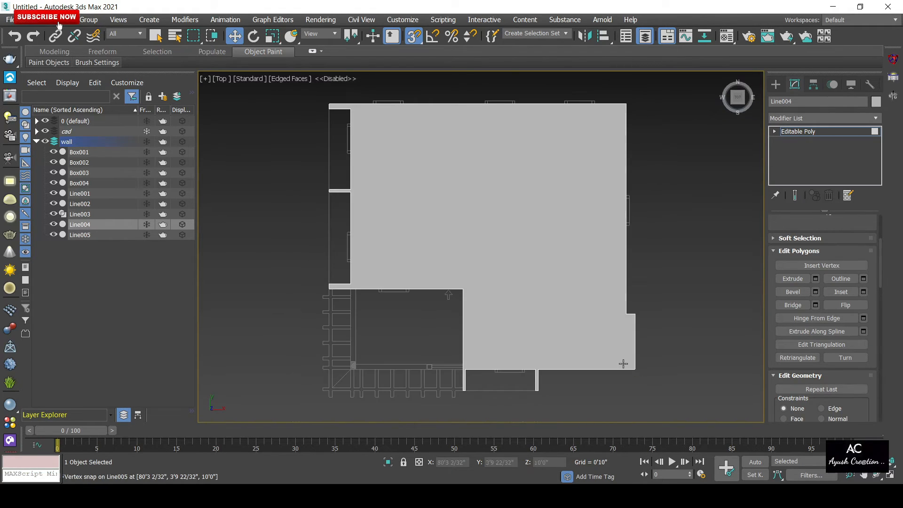
{"action": "scroll", "coordinate": [516, 341], "scroll_direction": "up", "scroll_amount": 1}
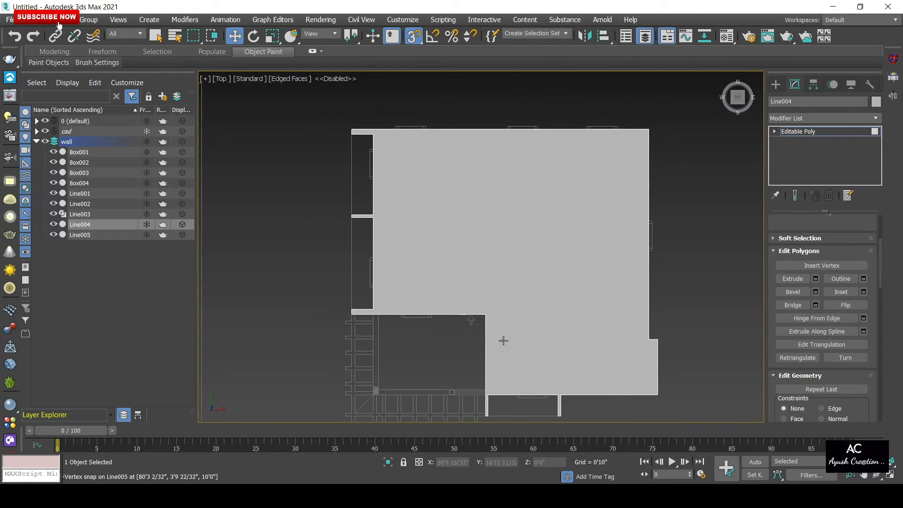
{"action": "scroll", "coordinate": [355, 240], "scroll_direction": "up", "scroll_amount": 4}
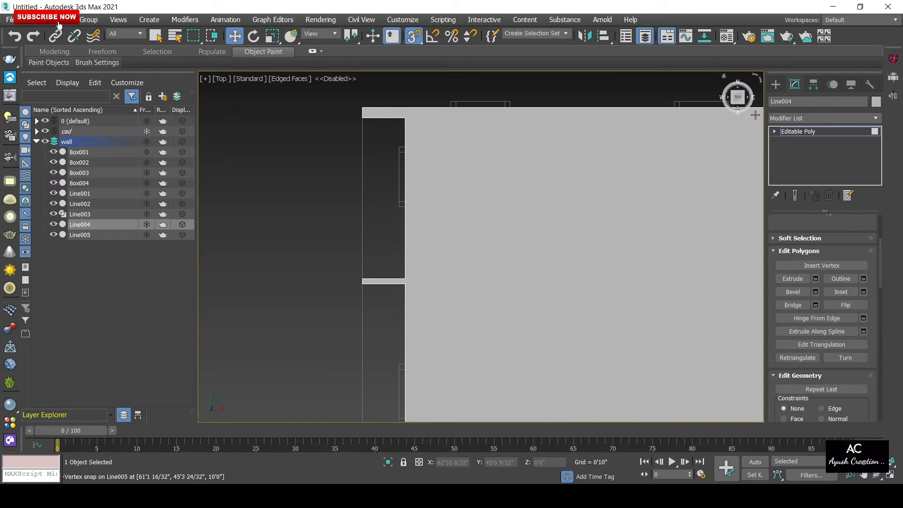
{"action": "left_click", "coordinate": [776, 85]}
{"action": "left_click", "coordinate": [797, 161]}
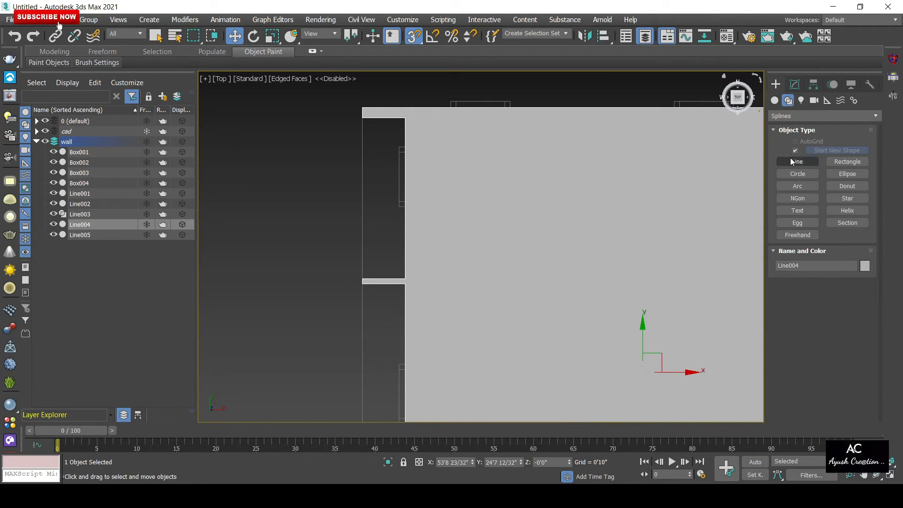
{"action": "scroll", "coordinate": [374, 110], "scroll_direction": "up", "scroll_amount": 2}
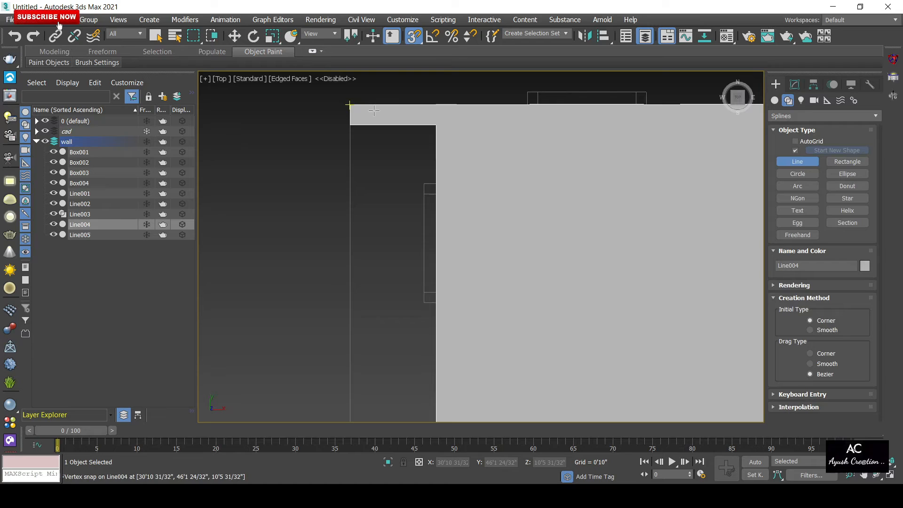
{"action": "left_click", "coordinate": [437, 126]}
{"action": "left_click", "coordinate": [345, 126]}
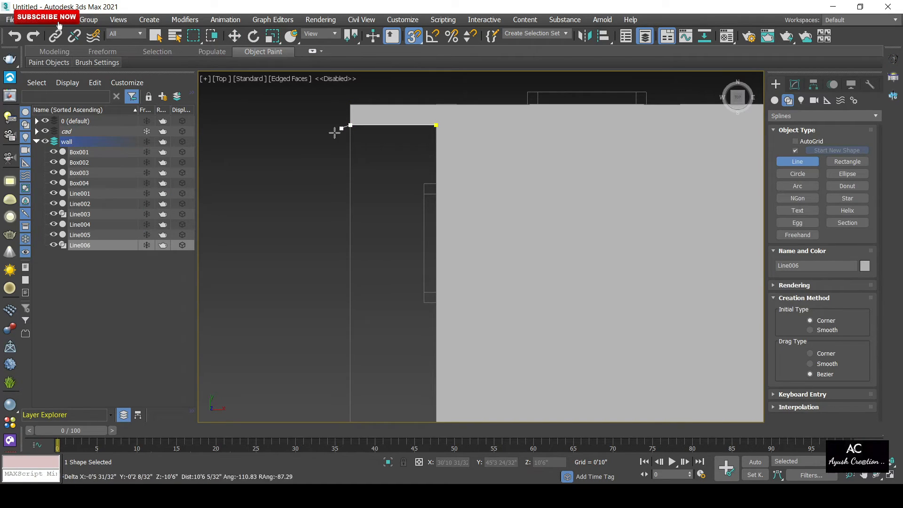
{"action": "middle_click_drag", "start_coordinate": [331, 205], "coordinate": [313, 115]}
{"action": "left_click", "coordinate": [331, 355]}
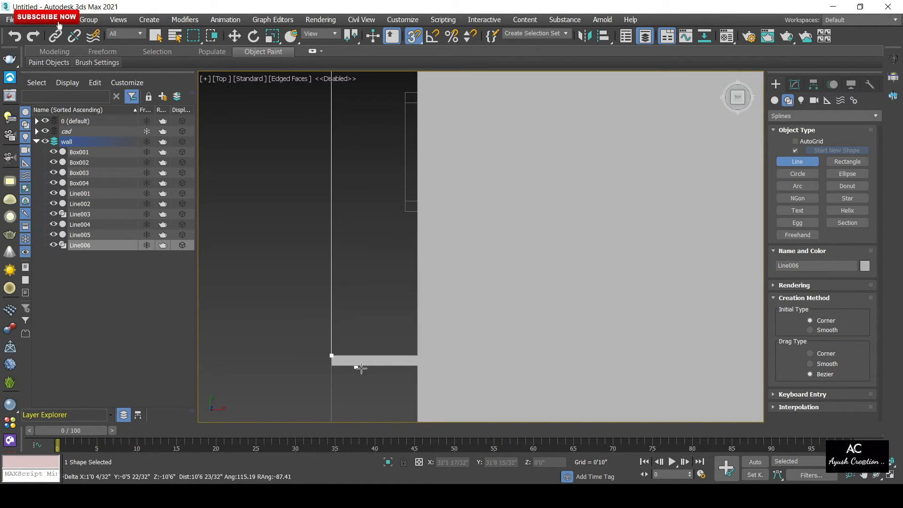
{"action": "left_click", "coordinate": [417, 355]}
{"action": "scroll", "coordinate": [387, 183], "scroll_direction": "down", "scroll_amount": 3}
{"action": "middle_click_drag", "start_coordinate": [387, 183], "coordinate": [401, 252]}
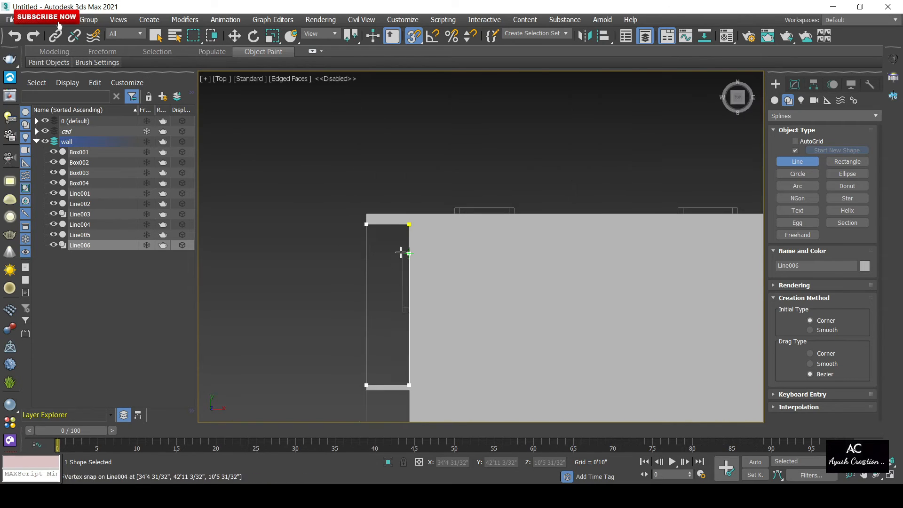
{"action": "scroll", "coordinate": [402, 252], "scroll_direction": "up", "scroll_amount": 5}
{"action": "left_click", "coordinate": [424, 173]}
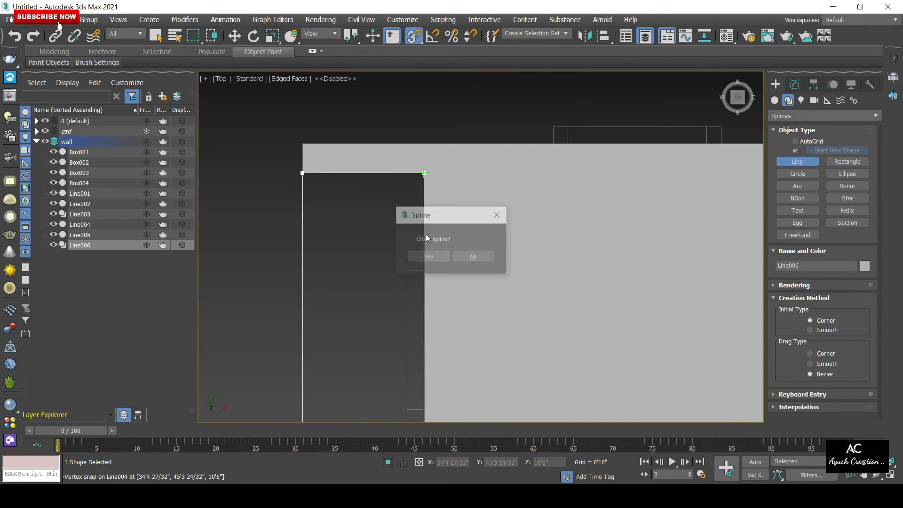
{"action": "left_click", "coordinate": [430, 256]}
- Trace a closed rectangular line around the lower balcony recess on the west side, snapping to the wall corners
{"action": "scroll", "coordinate": [430, 255], "scroll_direction": "down", "scroll_amount": 4}
{"action": "middle_click_drag", "start_coordinate": [468, 304], "coordinate": [423, 177]}
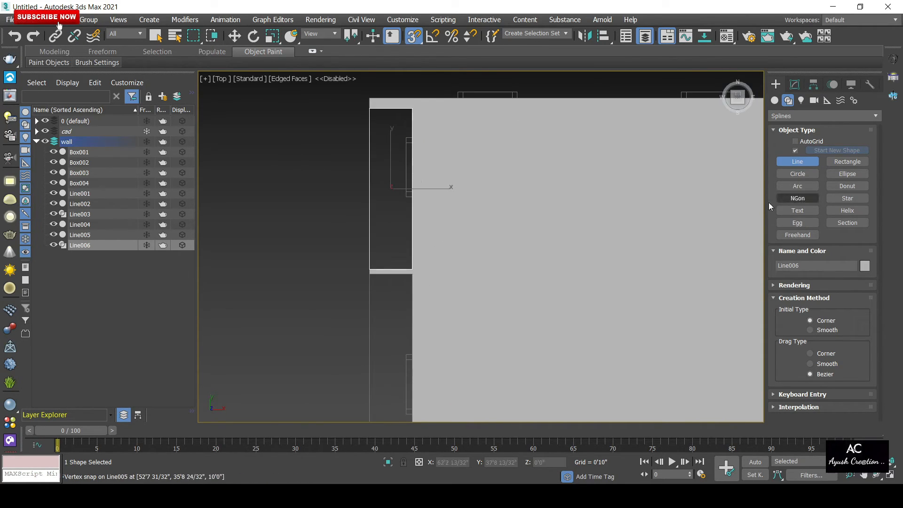
{"action": "middle_click_drag", "start_coordinate": [502, 250], "coordinate": [503, 113]}
{"action": "scroll", "coordinate": [415, 151], "scroll_direction": "up", "scroll_amount": 3}
{"action": "middle_click_drag", "start_coordinate": [339, 150], "coordinate": [352, 162]}
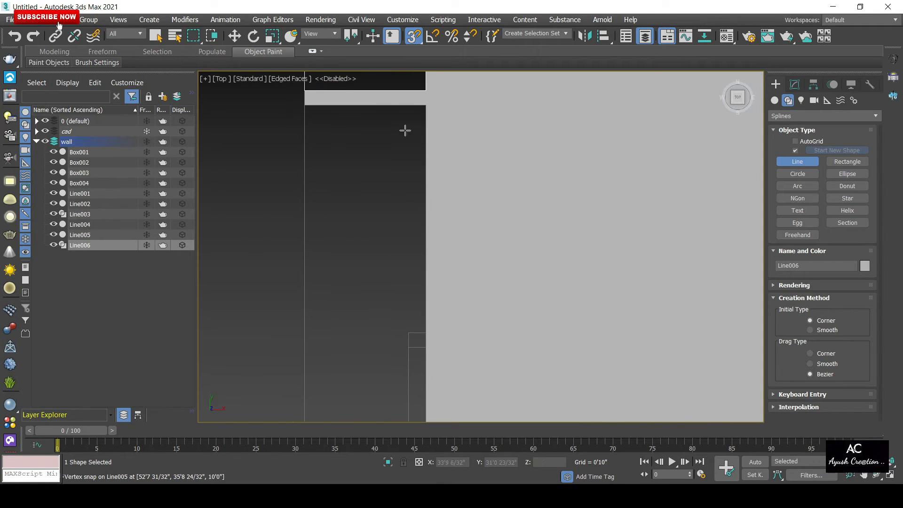
{"action": "left_click", "coordinate": [306, 100]}
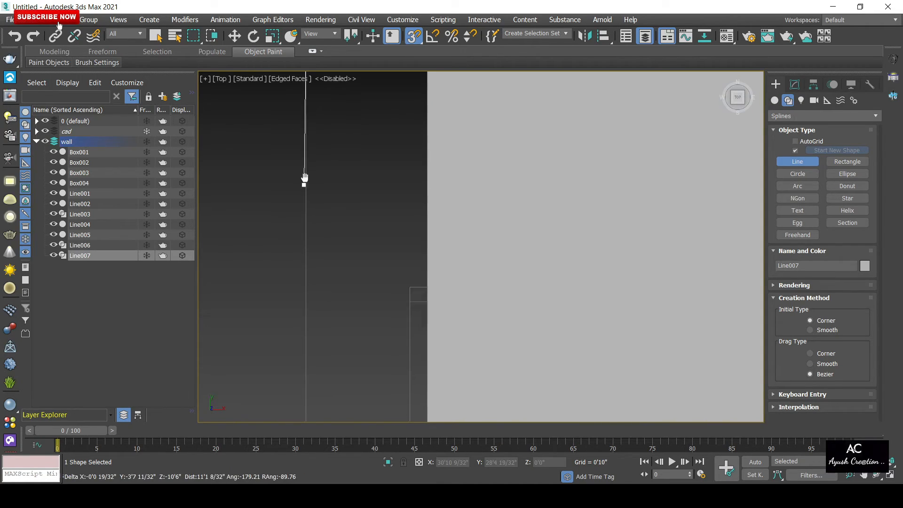
{"action": "scroll", "coordinate": [310, 197], "scroll_direction": "down", "scroll_amount": 3}
{"action": "scroll", "coordinate": [308, 278], "scroll_direction": "up", "scroll_amount": 2}
{"action": "scroll", "coordinate": [309, 278], "scroll_direction": "up", "scroll_amount": 3}
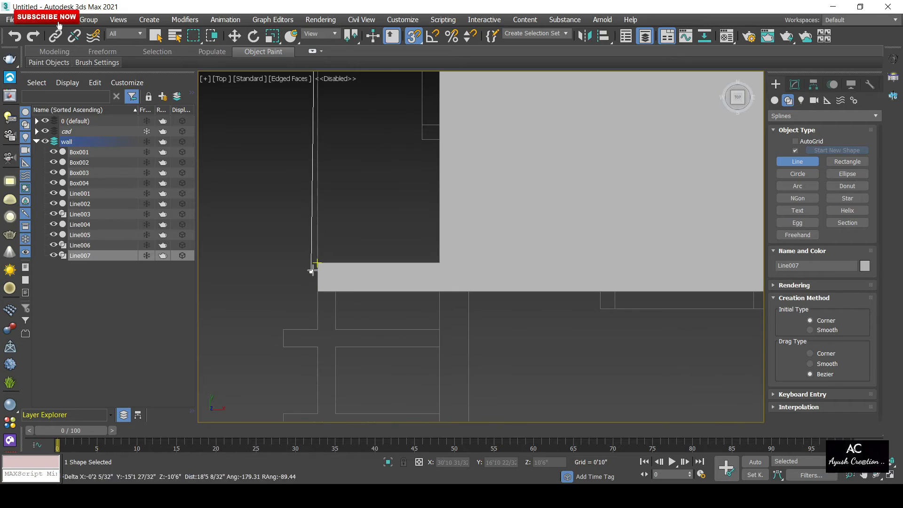
{"action": "left_click", "coordinate": [314, 264]}
{"action": "left_click", "coordinate": [439, 261]}
{"action": "scroll", "coordinate": [416, 209], "scroll_direction": "down", "scroll_amount": 3}
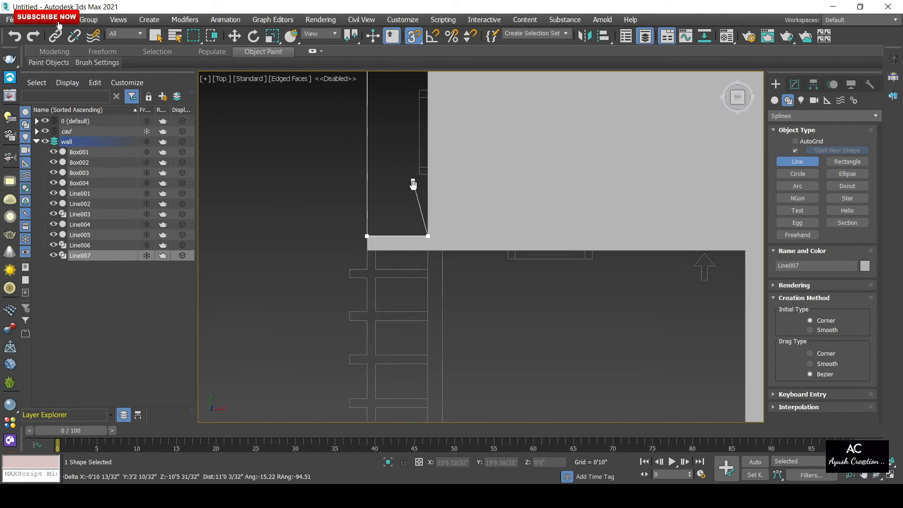
{"action": "middle_click_drag", "start_coordinate": [414, 183], "coordinate": [407, 315]}
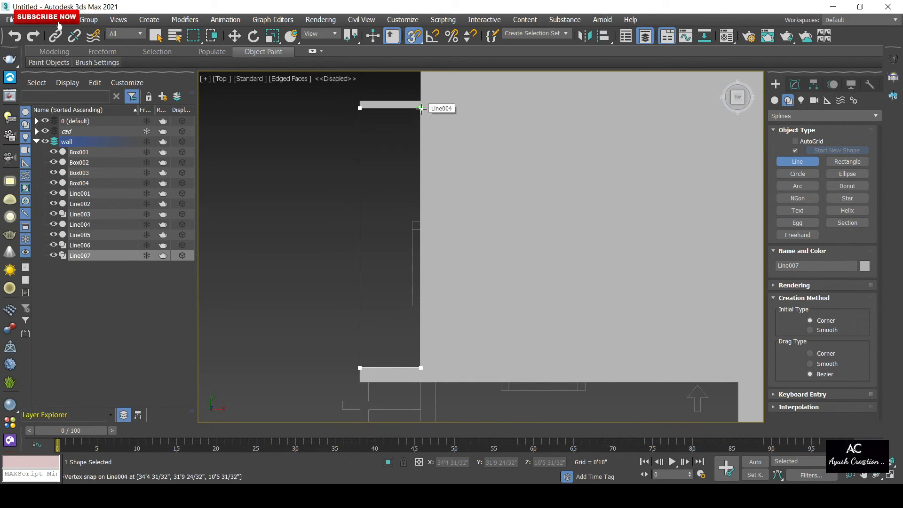
{"action": "left_click", "coordinate": [421, 109]}
{"action": "left_click", "coordinate": [435, 259]}
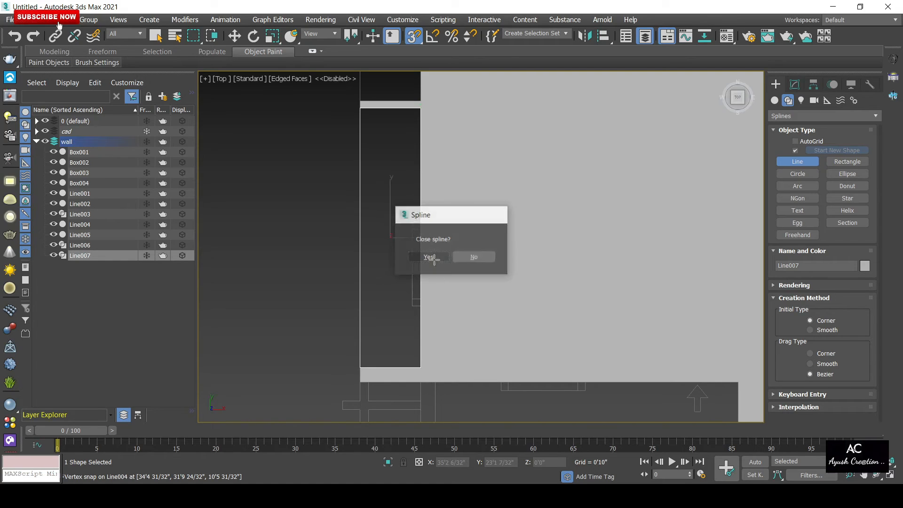
- Trace a closed rectangular line around the recess between the two short walls on the south side, snapping to their corners
{"action": "scroll", "coordinate": [435, 260], "scroll_direction": "down", "scroll_amount": 6}
{"action": "middle_click_drag", "start_coordinate": [435, 257], "coordinate": [355, 177]}
{"action": "scroll", "coordinate": [357, 239], "scroll_direction": "up", "scroll_amount": 6}
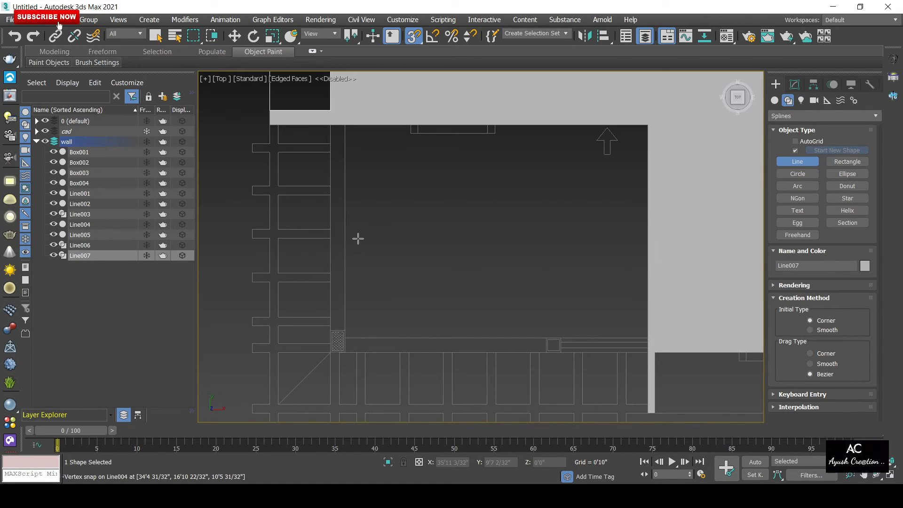
{"action": "scroll", "coordinate": [358, 239], "scroll_direction": "down", "scroll_amount": 3}
{"action": "scroll", "coordinate": [528, 187], "scroll_direction": "down", "scroll_amount": 1}
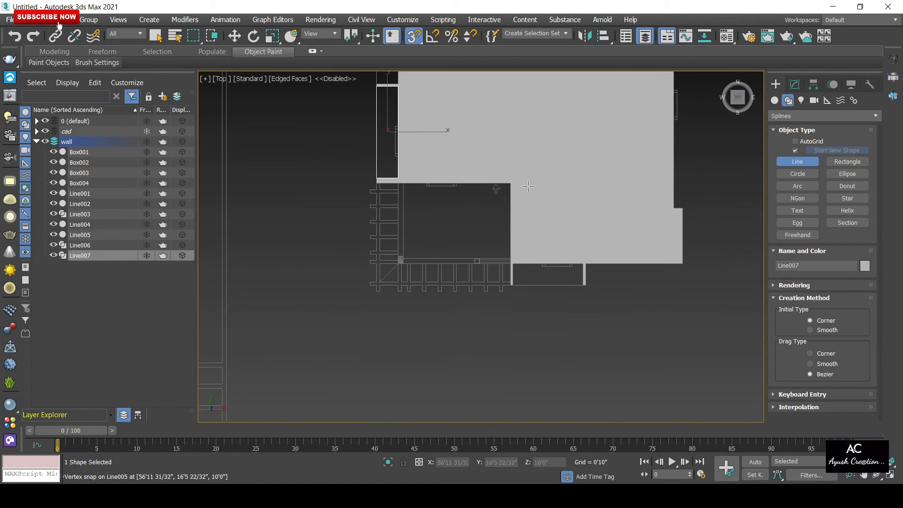
{"action": "scroll", "coordinate": [430, 202], "scroll_direction": "up", "scroll_amount": 3}
{"action": "middle_click_drag", "start_coordinate": [604, 354], "coordinate": [455, 316]}
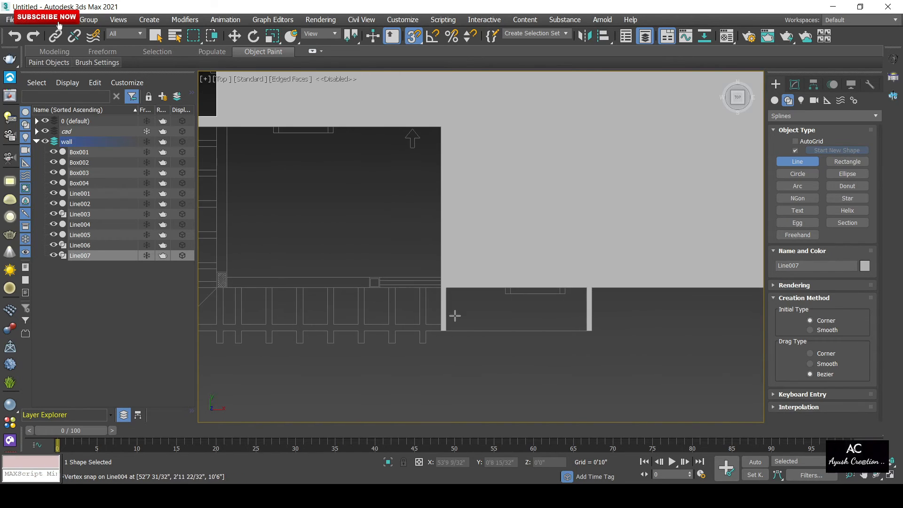
{"action": "scroll", "coordinate": [456, 315], "scroll_direction": "up", "scroll_amount": 3}
{"action": "left_click", "coordinate": [436, 258]}
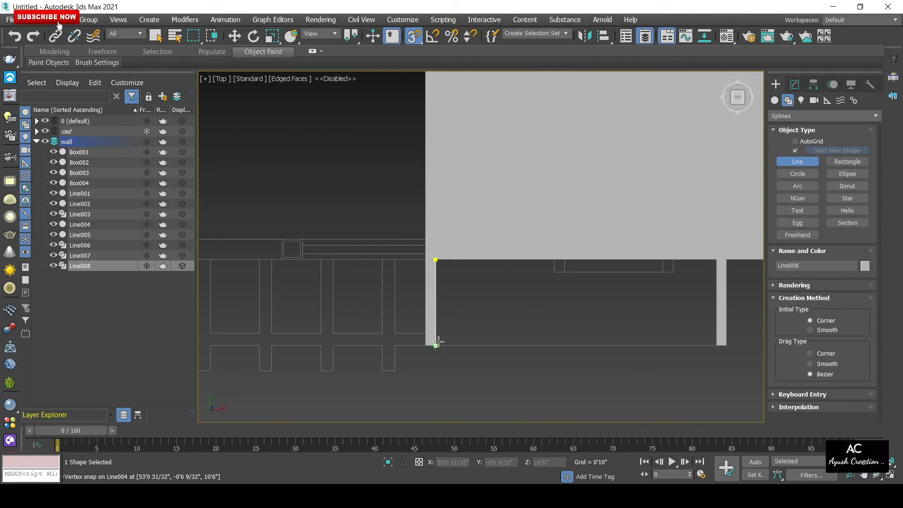
{"action": "left_click", "coordinate": [436, 346]}
{"action": "left_click", "coordinate": [717, 346]}
{"action": "left_click", "coordinate": [716, 259]}
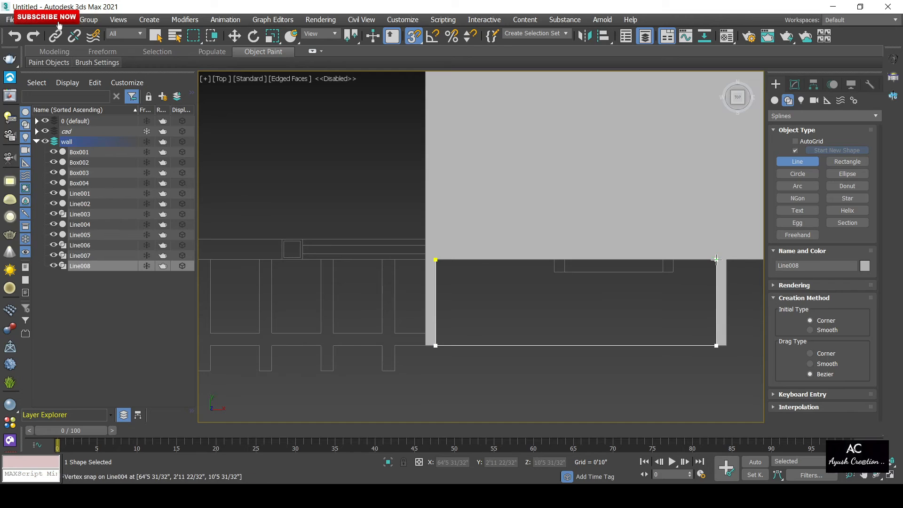
{"action": "left_click", "coordinate": [436, 259]}
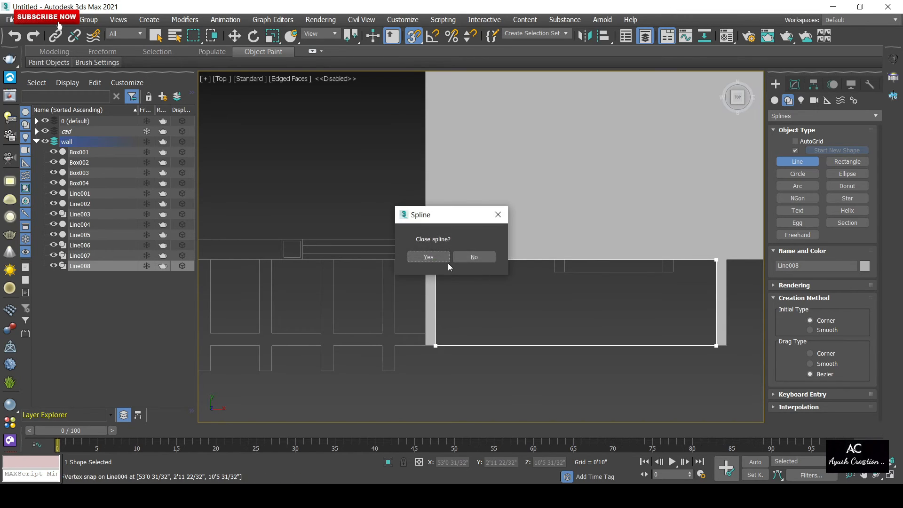
{"action": "left_click", "coordinate": [426, 254]}
- Finish drawing lines, turn off snapping and select the three recess outlines Line006, Line007 and Line008 together in an angled view
{"action": "scroll", "coordinate": [426, 256], "scroll_direction": "down", "scroll_amount": 3}
{"action": "middle_click_drag", "start_coordinate": [563, 268], "coordinate": [535, 323]}
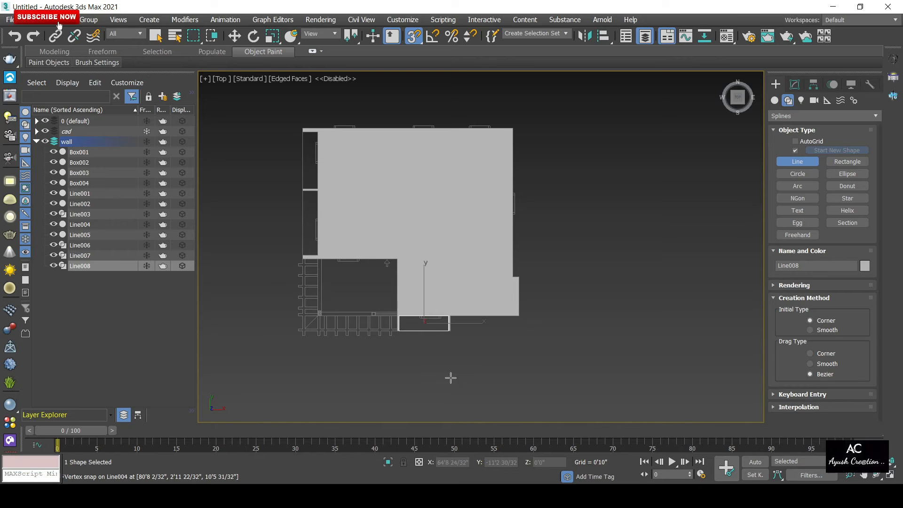
{"action": "middle_click_drag", "start_coordinate": [451, 378], "coordinate": [308, 356], "text": "alt"}
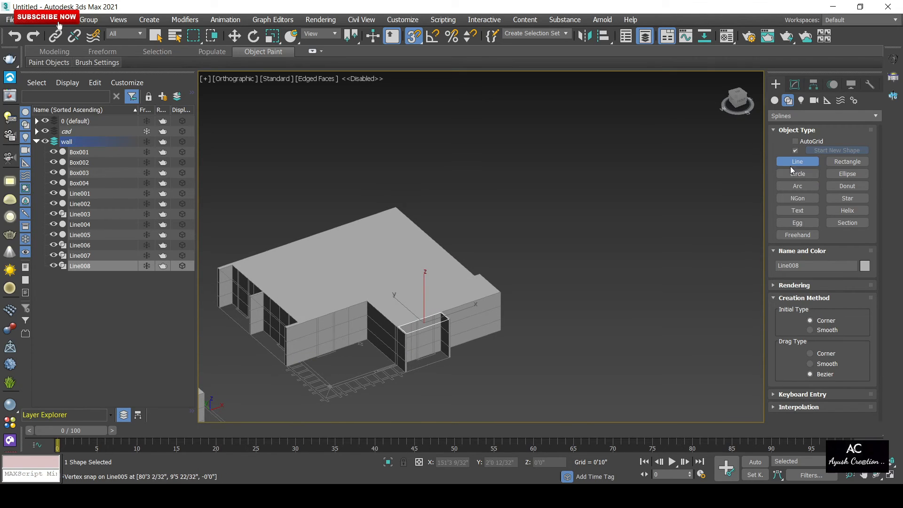
{"action": "right_click", "coordinate": [652, 204]}
{"action": "left_click", "coordinate": [559, 231]}
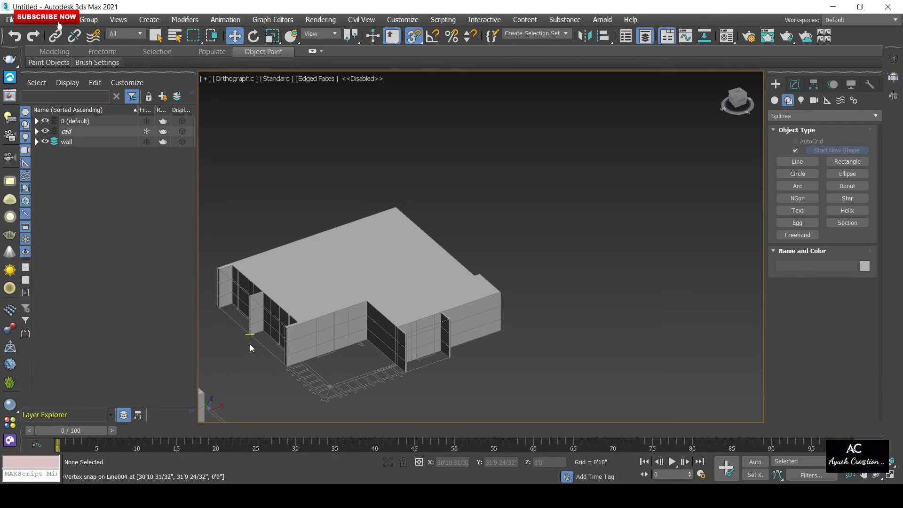
{"action": "key", "text": "s"}
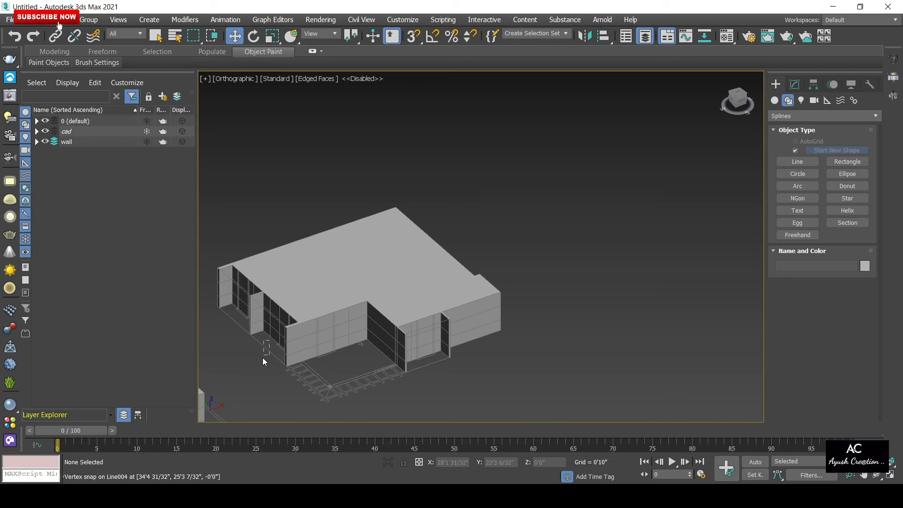
{"action": "mouse_move", "coordinate": [252, 360]}
{"action": "middle_mouse_down", "text": "alt"}
{"action": "mouse_move", "coordinate": [260, 385]}
{"action": "mouse_move", "coordinate": [251, 411]}
{"action": "mouse_move", "coordinate": [226, 376]}
{"action": "mouse_move", "coordinate": [254, 369]}
{"action": "middle_mouse_up", "text": "alt"}
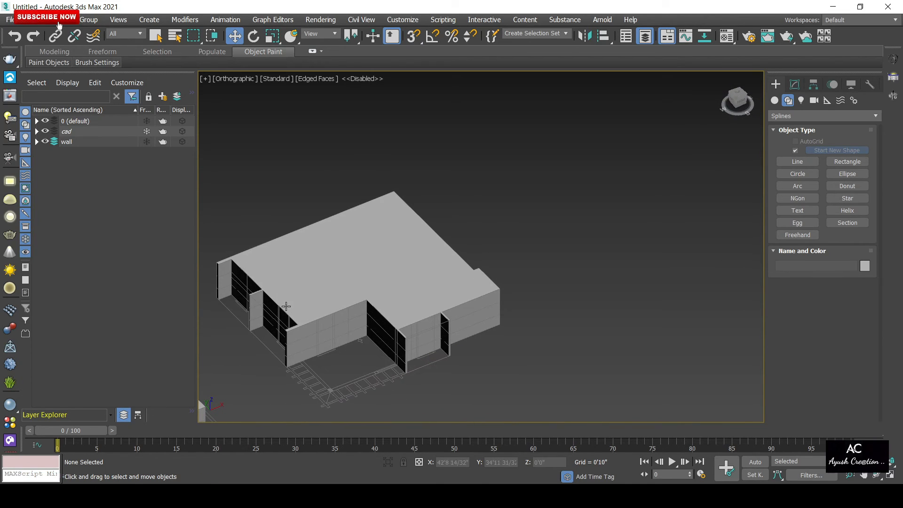
{"action": "left_click", "coordinate": [277, 316]}
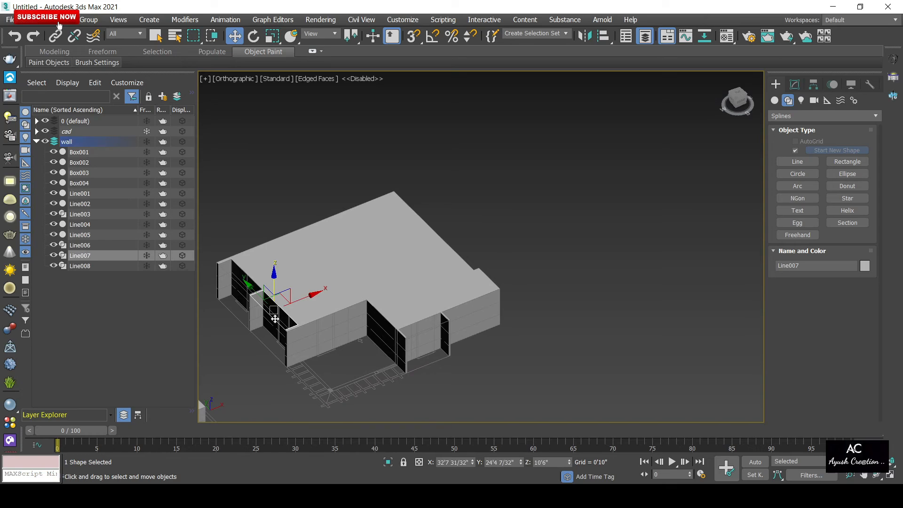
{"action": "left_click", "coordinate": [428, 334], "text": "ctrl"}
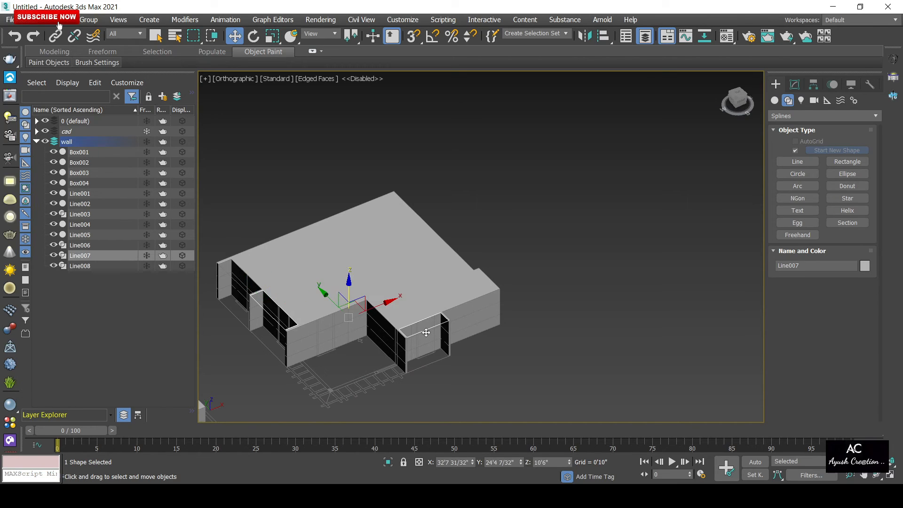
{"action": "left_click", "coordinate": [240, 286], "text": "ctrl"}
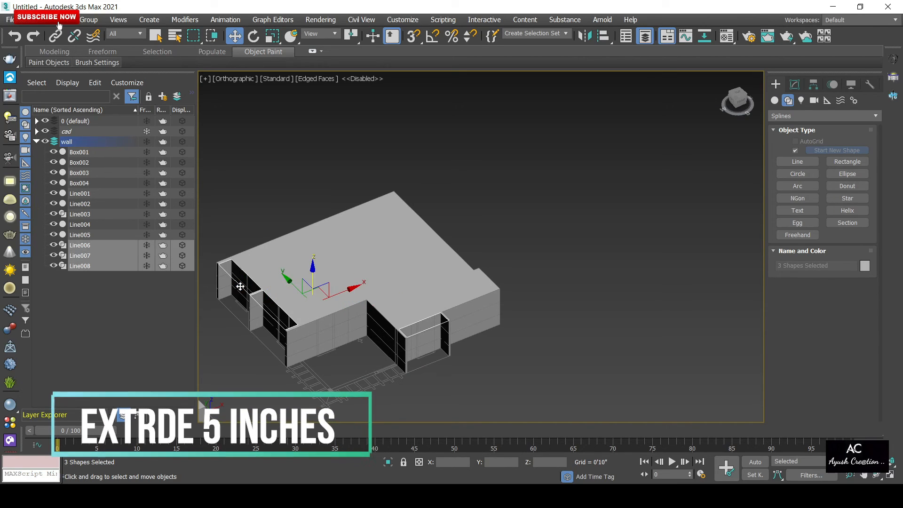
- Extrude the three selected recess outlines by 5 inches to form slabs
{"action": "left_click", "coordinate": [895, 95]}
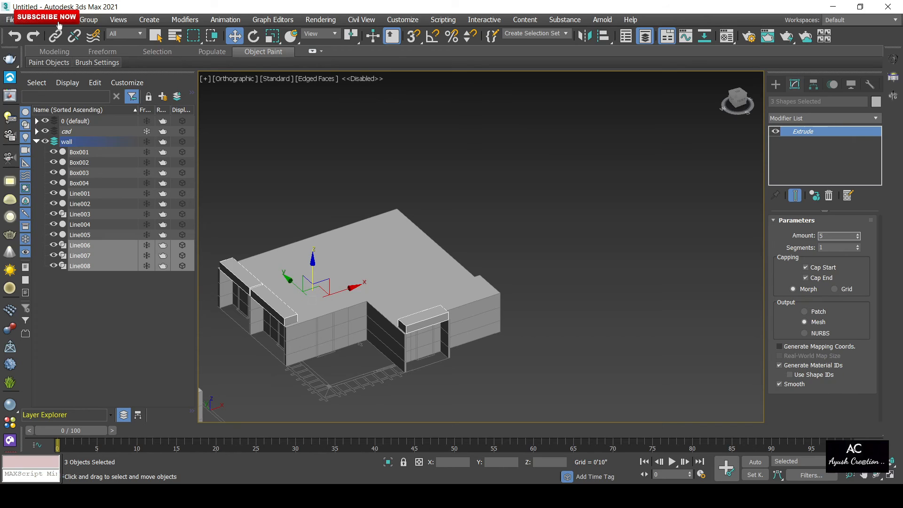
{"action": "key", "text": "Return"}
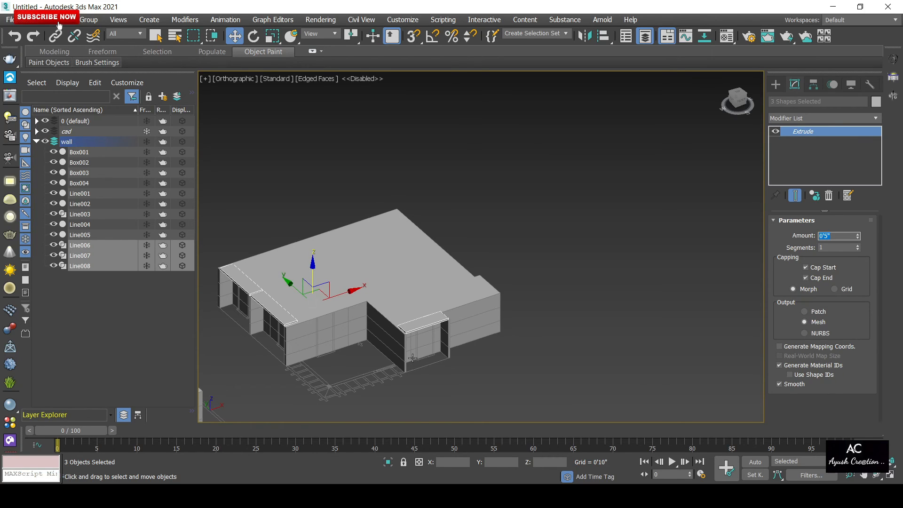
- Move the three selected slabs straight down from the wall tops to the base of the walls in the Front view
{"action": "scroll", "coordinate": [310, 363], "scroll_direction": "down", "scroll_amount": 3}
{"action": "scroll", "coordinate": [296, 358], "scroll_direction": "up", "scroll_amount": 1}
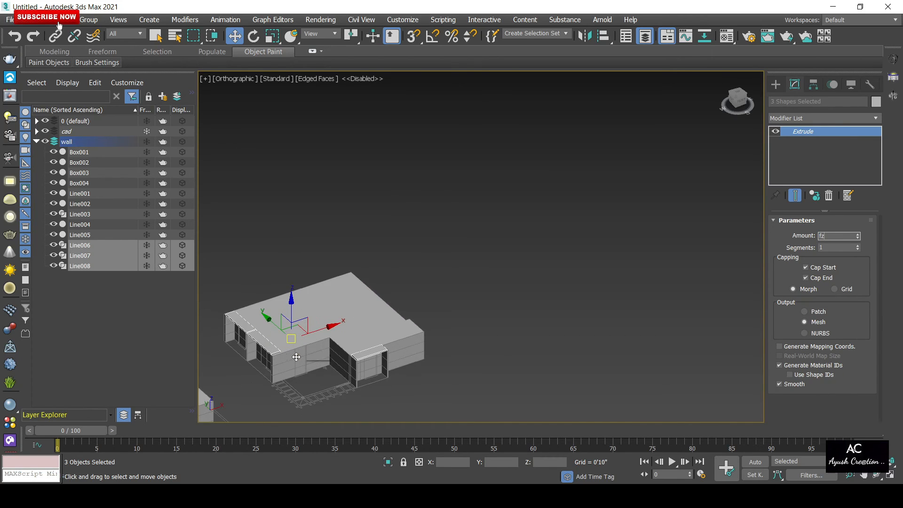
{"action": "scroll", "coordinate": [301, 346], "scroll_direction": "down", "scroll_amount": 4}
{"action": "middle_click_drag", "start_coordinate": [363, 322], "coordinate": [462, 311]}
{"action": "key", "text": "f"}
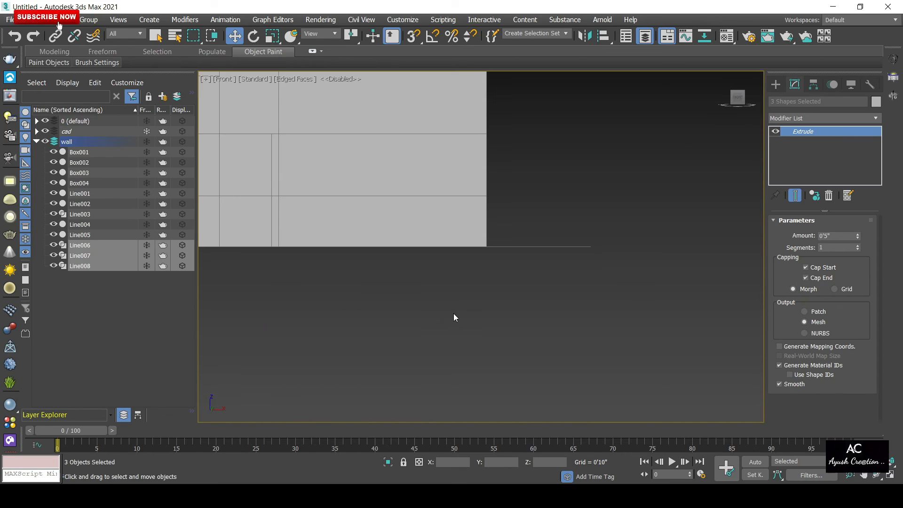
{"action": "scroll", "coordinate": [372, 308], "scroll_direction": "down", "scroll_amount": 3}
{"action": "scroll", "coordinate": [372, 308], "scroll_direction": "down", "scroll_amount": 2}
{"action": "middle_click_drag", "start_coordinate": [372, 308], "coordinate": [419, 330]}
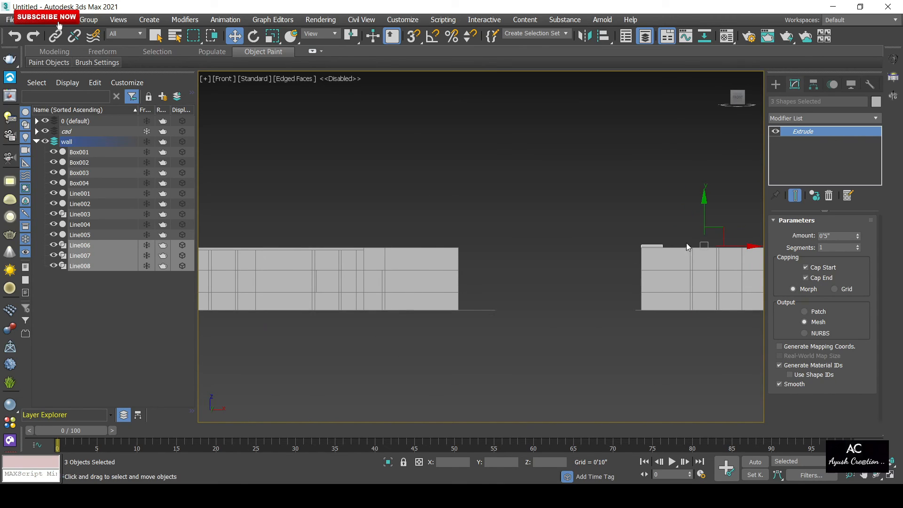
{"action": "scroll", "coordinate": [687, 243], "scroll_direction": "up", "scroll_amount": 4}
{"action": "middle_click_drag", "start_coordinate": [704, 221], "coordinate": [637, 142]}
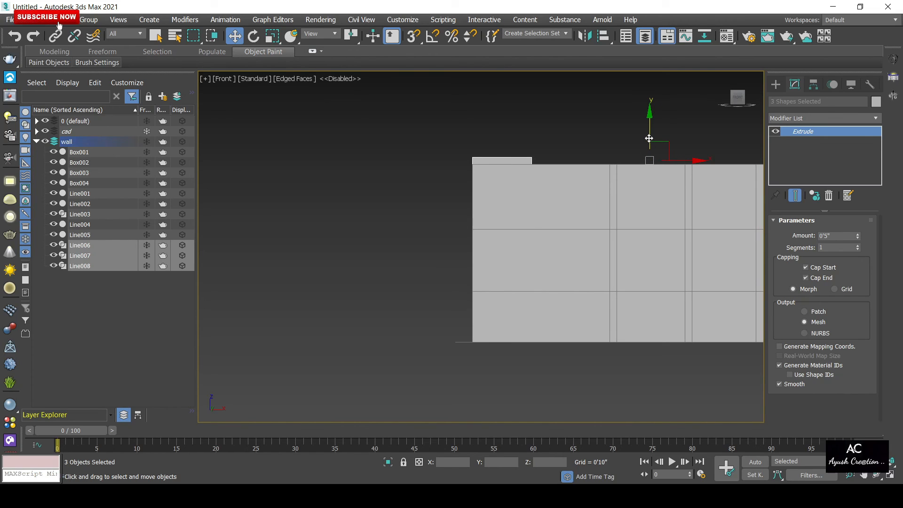
{"action": "left_click_drag", "start_coordinate": [650, 138], "coordinate": [647, 160]}
{"action": "left_click_drag", "start_coordinate": [584, 205], "coordinate": [520, 261]}
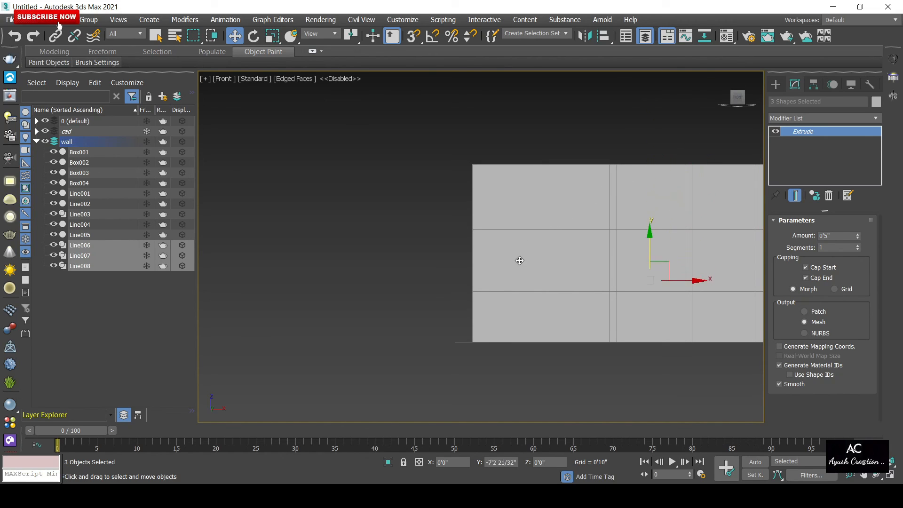
{"action": "mouse_move", "coordinate": [490, 312]}
{"action": "left_mouse_down"}
{"action": "mouse_move", "coordinate": [478, 329]}
{"action": "mouse_move", "coordinate": [464, 329]}
{"action": "left_mouse_up"}
- Turn on snapping, align the three slabs vertically to the walls' bottom corner in the Front view, and deselect them
{"action": "key", "text": "s"}
{"action": "middle_click_drag", "start_coordinate": [464, 329], "coordinate": [495, 353], "text": "alt"}
{"action": "key", "text": "f"}
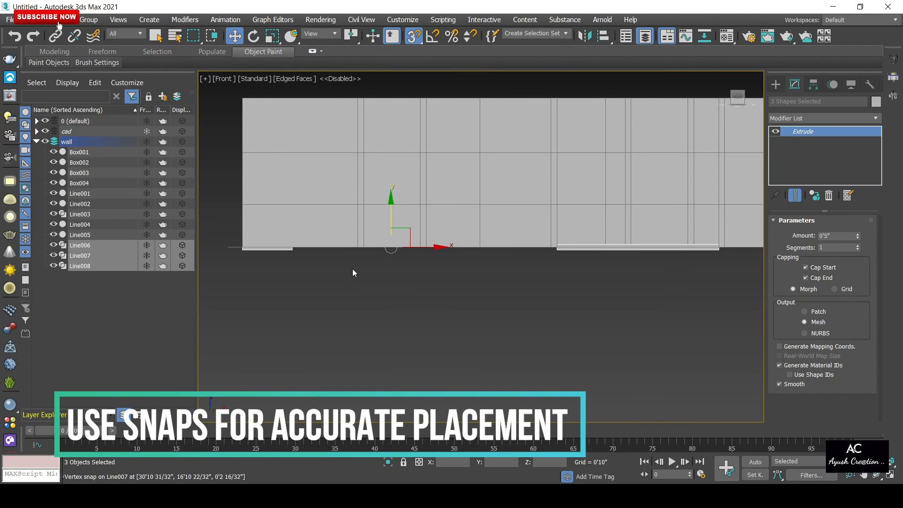
{"action": "middle_click_drag", "start_coordinate": [352, 269], "coordinate": [289, 302]}
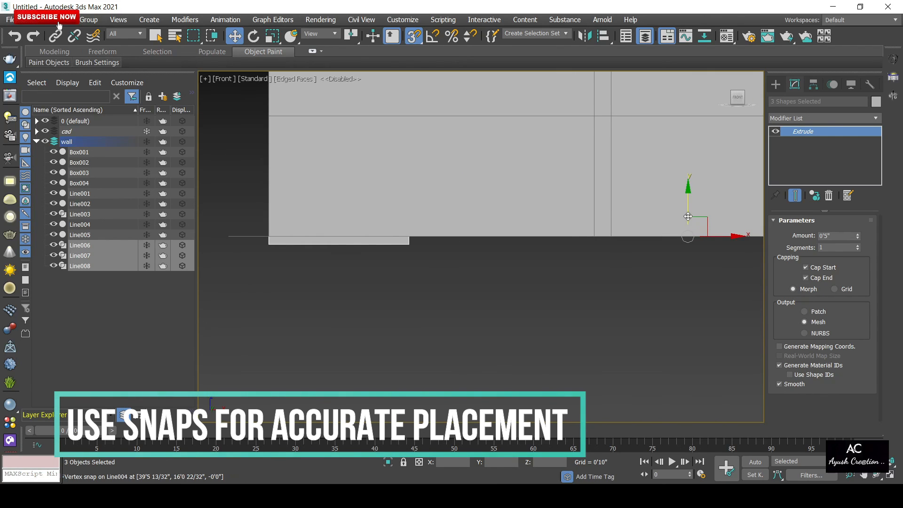
{"action": "left_click_drag", "start_coordinate": [688, 211], "coordinate": [272, 211]}
{"action": "scroll", "coordinate": [267, 250], "scroll_direction": "up", "scroll_amount": 4}
{"action": "scroll", "coordinate": [276, 226], "scroll_direction": "down", "scroll_amount": 3}
{"action": "middle_click_drag", "start_coordinate": [275, 226], "coordinate": [327, 273], "text": "alt"}
{"action": "scroll", "coordinate": [327, 273], "scroll_direction": "down", "scroll_amount": 6}
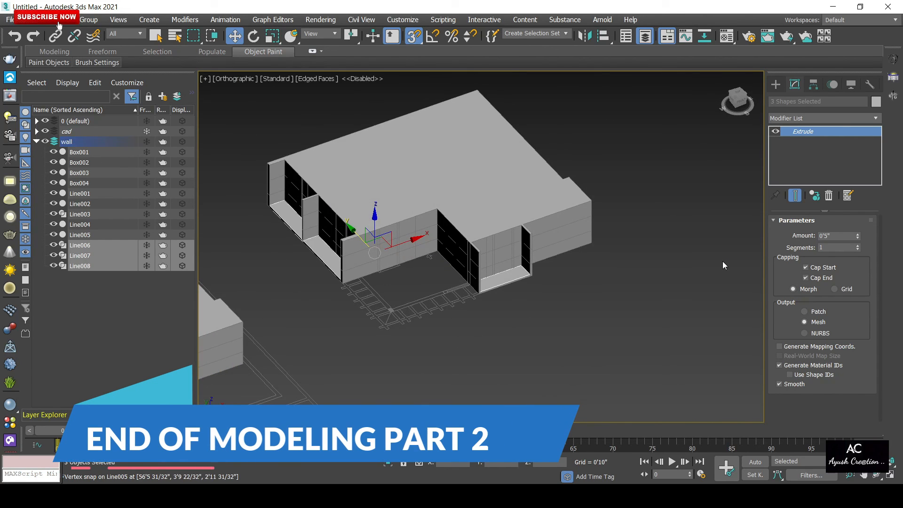
{"action": "left_click", "coordinate": [722, 261]}
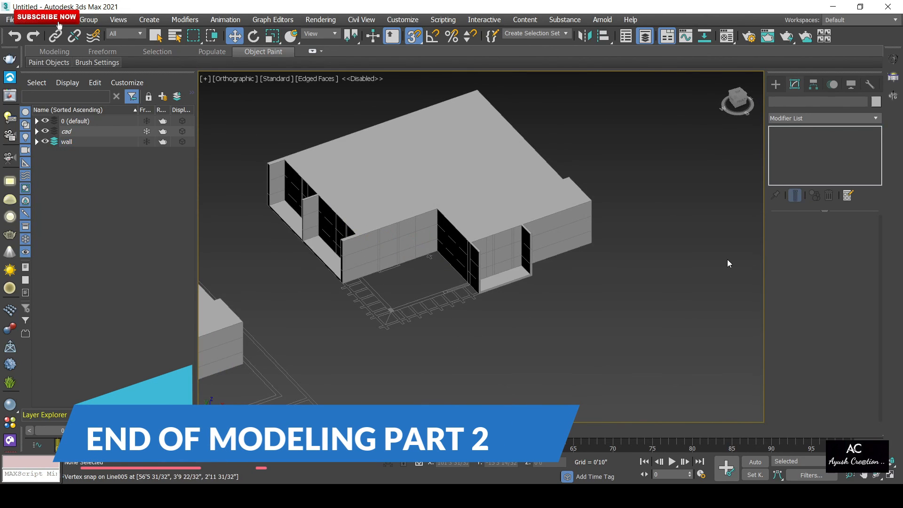
{"action": "middle_click_drag", "start_coordinate": [346, 328], "coordinate": [350, 340], "text": "alt"}
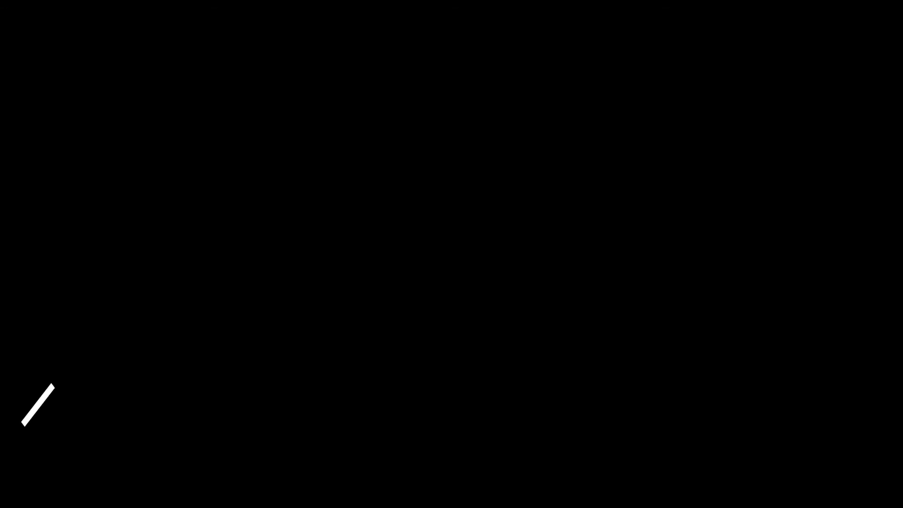